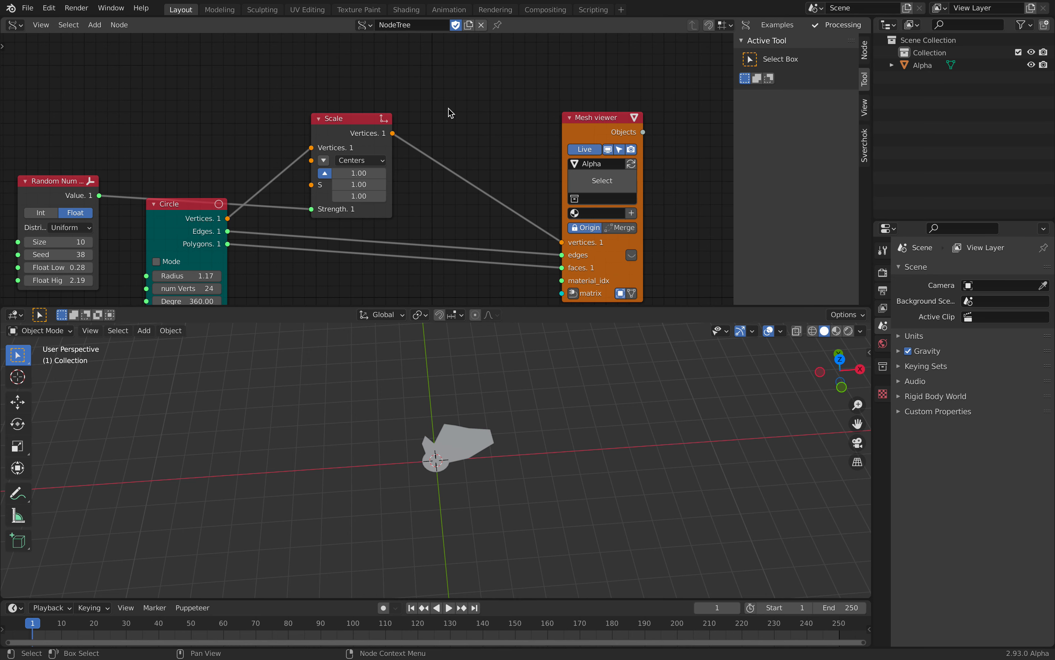
- Add a Stethoscope MK2 node and connect the Scale node's Vertices output to it
mouse_move(450, 74)
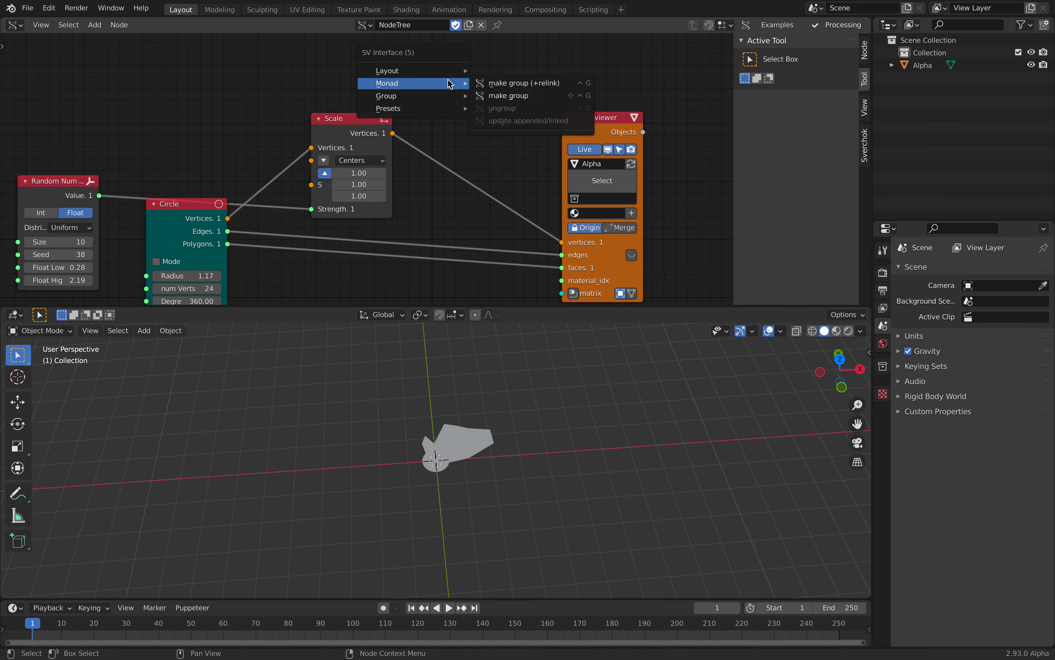
mouse_move(450, 97)
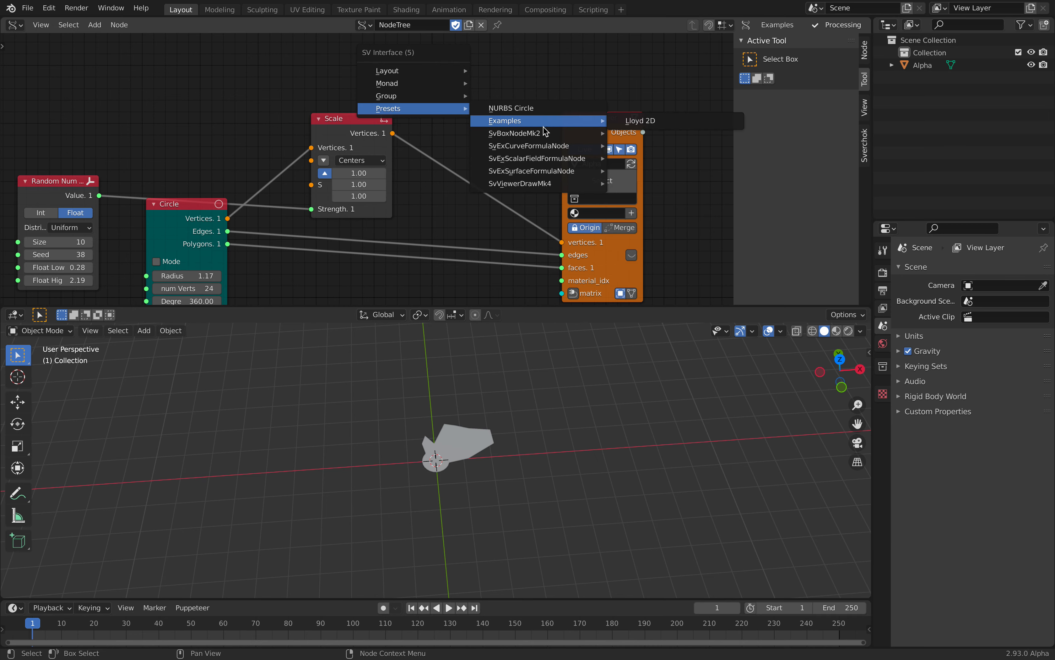
mouse_move(546, 176)
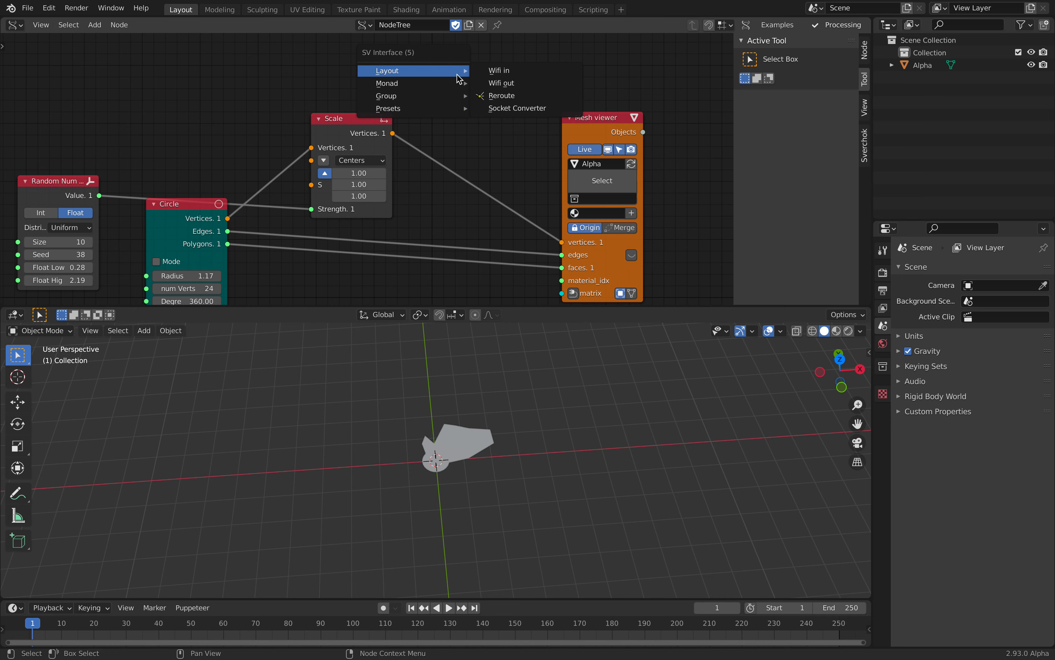
key("4")
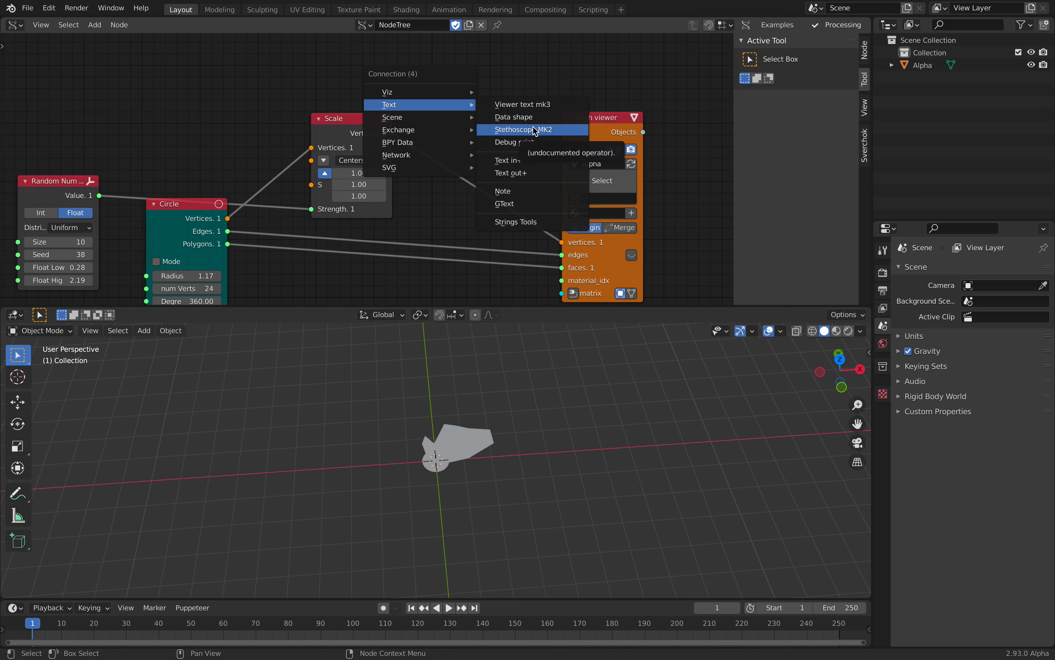
left_click(523, 129)
left_click(481, 49)
left_click_drag(392, 133, 480, 156)
- Move the Mesh viewer node farther from the Scale node and delete the Stethoscope node
left_click_drag(596, 118, 673, 117)
scroll(620, 109, "up", 3)
middle_click_drag(610, 105, 604, 146)
left_click(478, 89)
key("x")
key("shift+a")
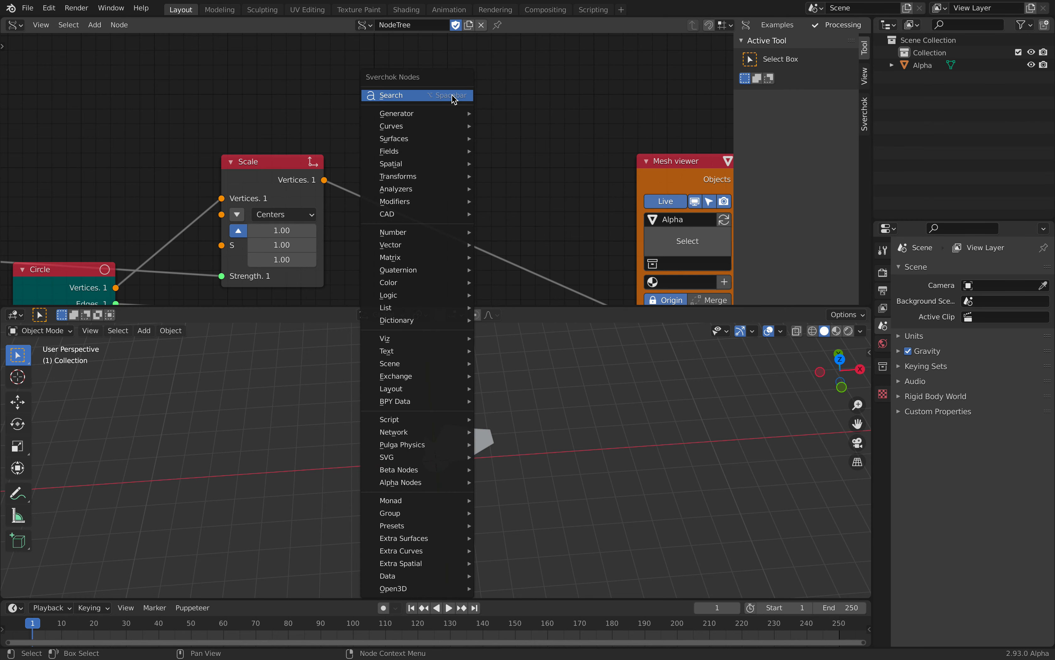
left_click(453, 96)
type("sym")
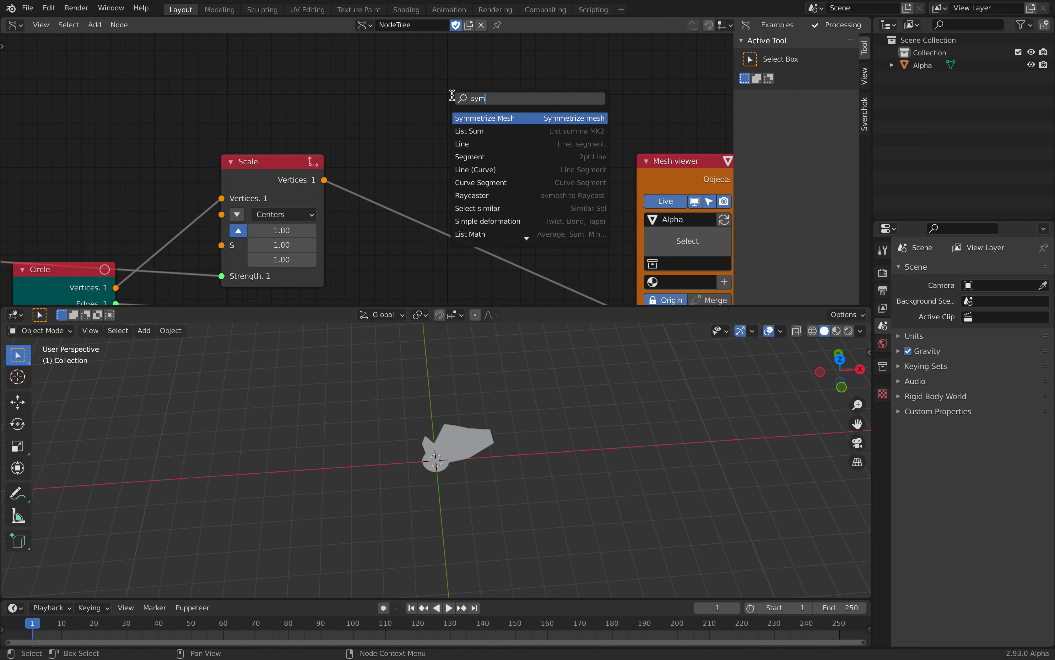
key("Escape")
- Add a Symmetrize Mesh node above the link between the Scale and Mesh viewer nodes
key("shift+a")
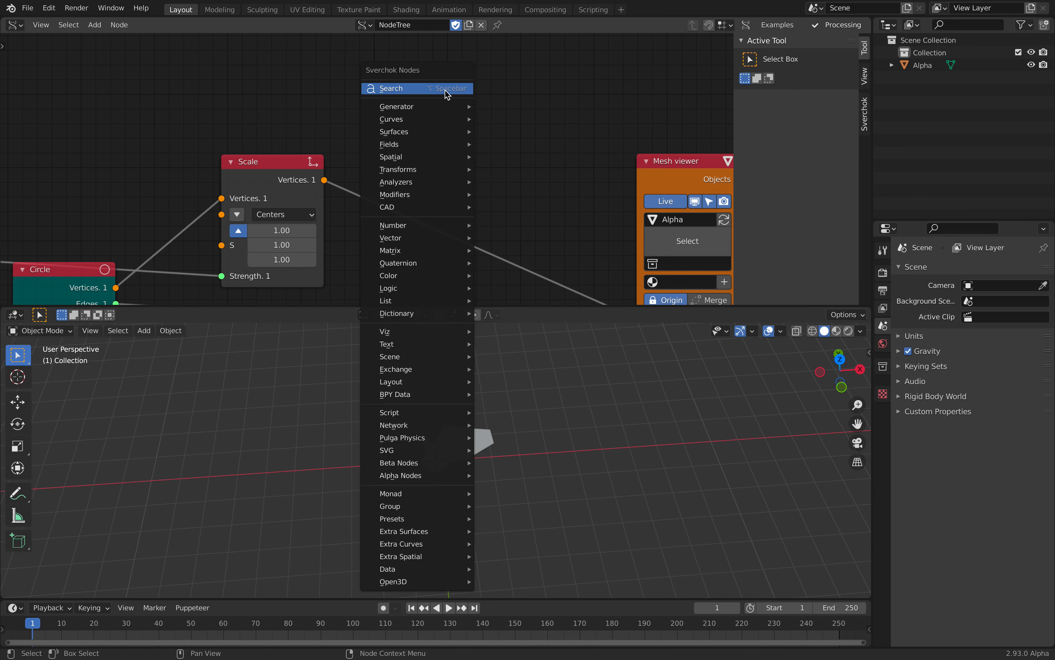
left_click(448, 90)
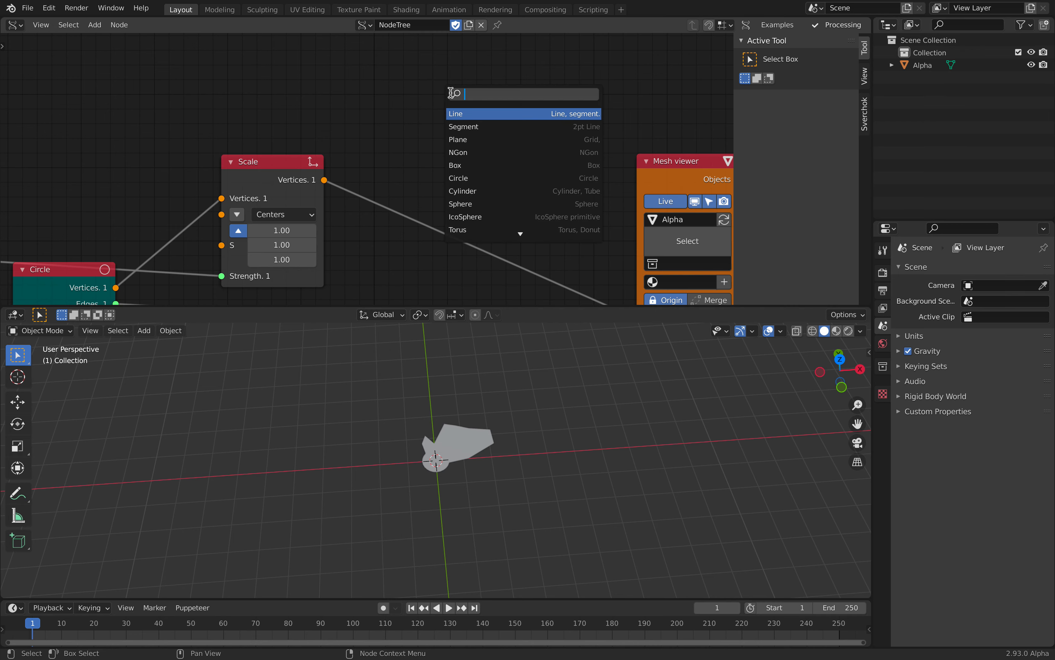
type("symm")
key("Return")
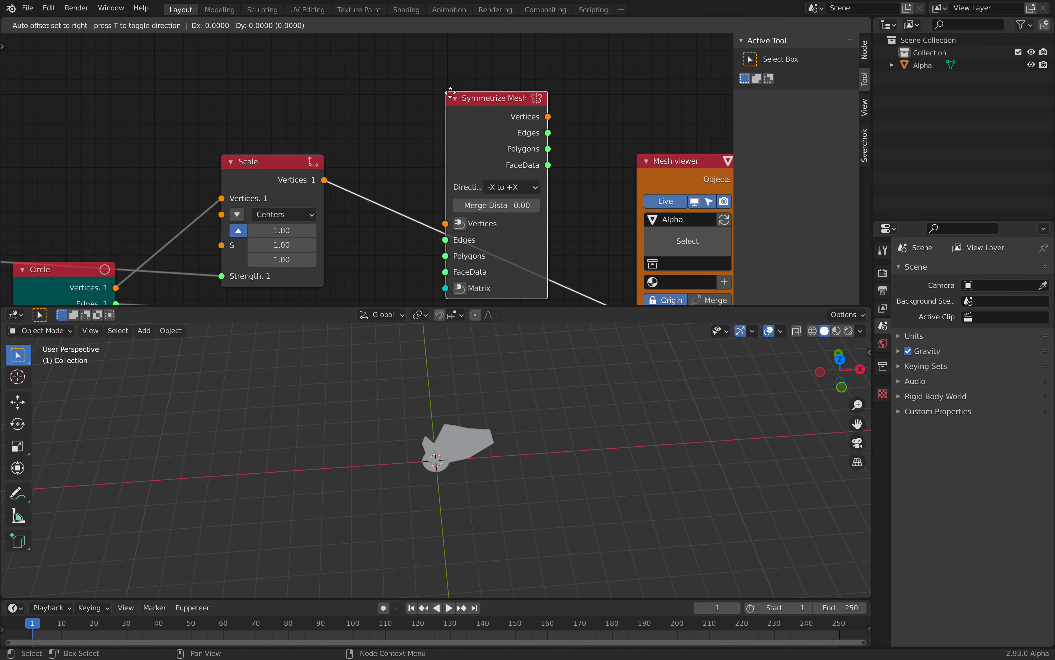
left_click(458, 37)
- Connect Scale's Vertices and Circle's Polygons outputs to the matching inputs of the Symmetrize Mesh node
scroll(480, 261, "down", 2)
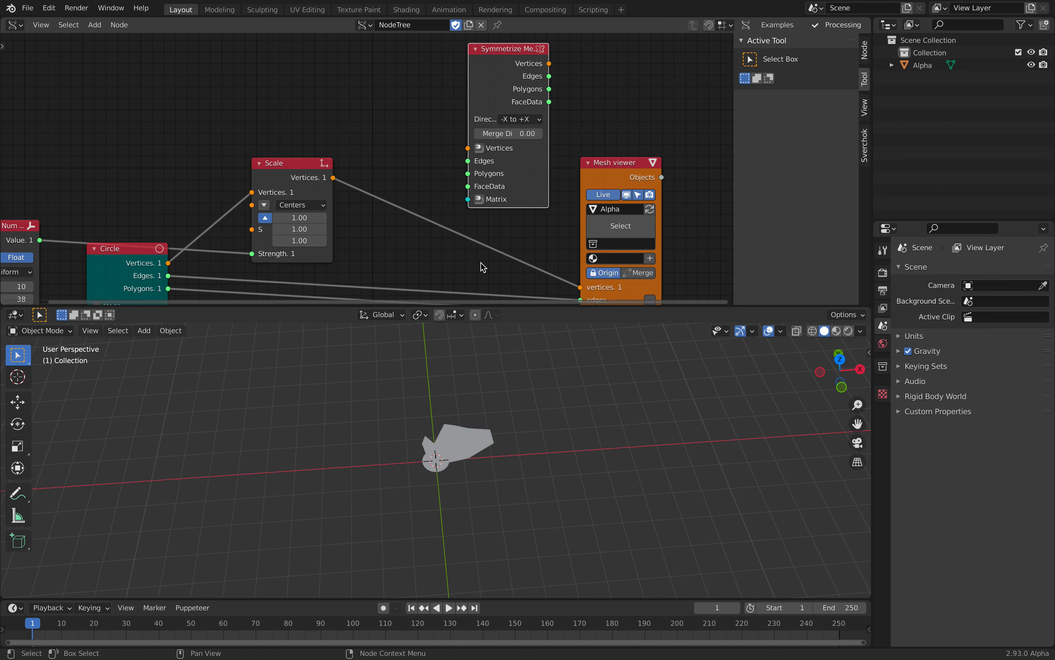
left_click_drag(340, 124, 482, 95)
left_click_drag(177, 234, 476, 120)
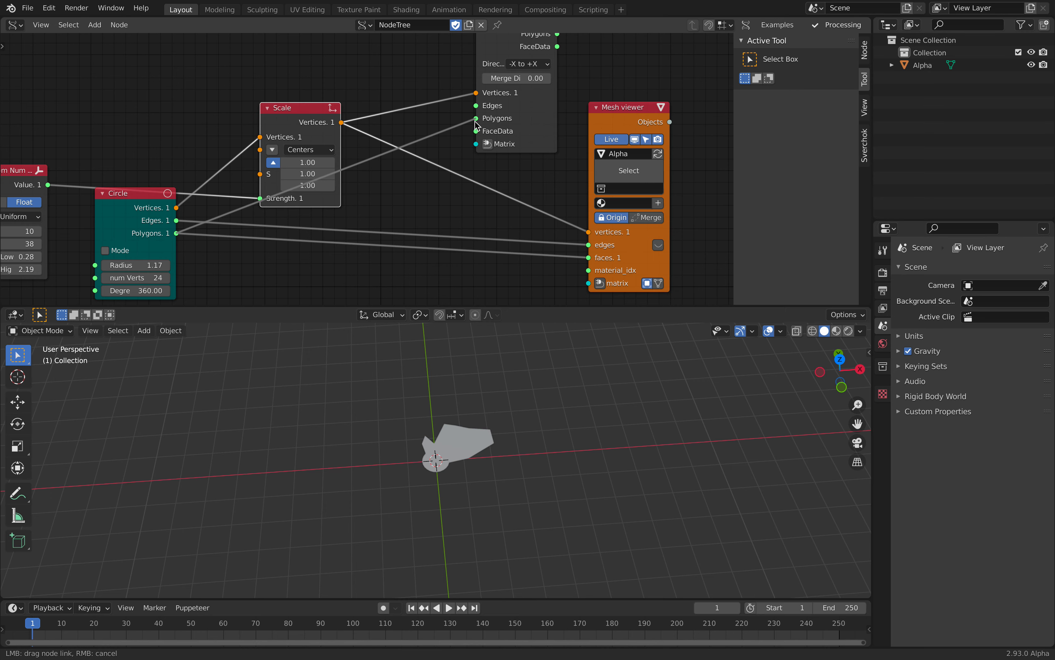
- Link Symmetrize Mesh's Vertices, Edges and Polygons outputs to the Mesh viewer and arrange the two nodes side by side
key("g")
left_click(518, 146)
key("shift+f")
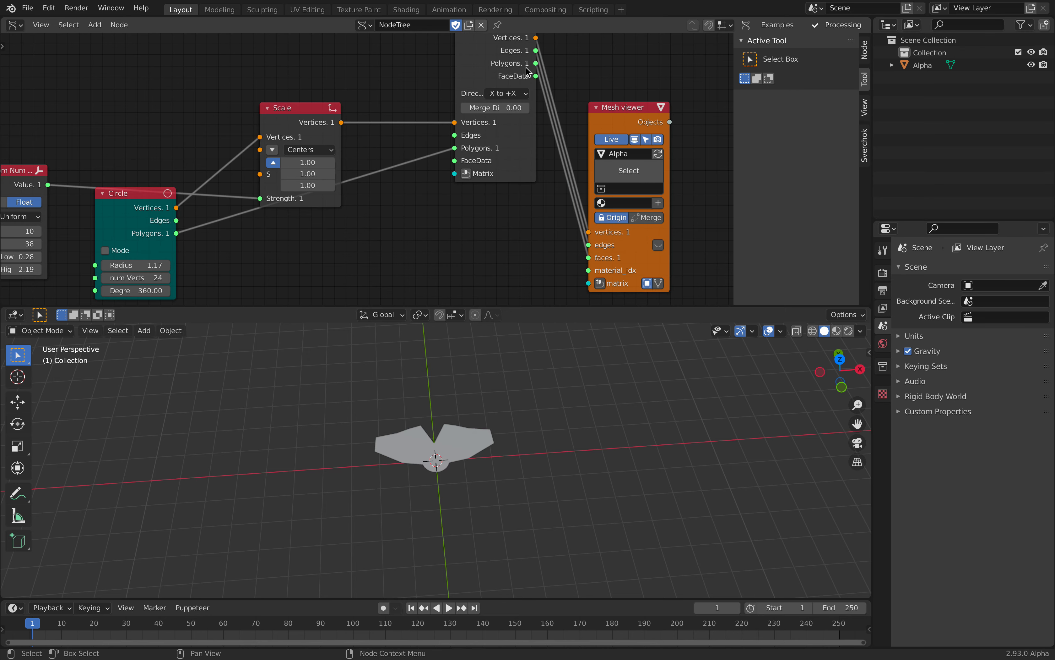
left_click_drag(493, 57, 489, 177)
left_click_drag(612, 124, 598, 106)
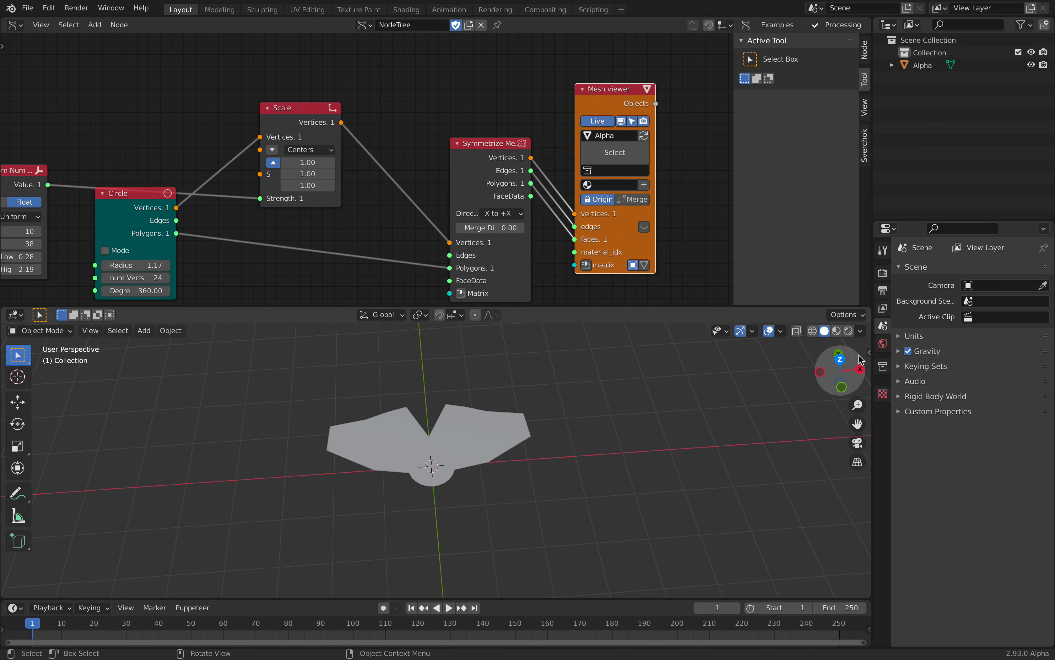
- View the mesh from the top and set the random number node's Seed to 222
left_click(840, 360)
scroll(412, 195, "down", 2)
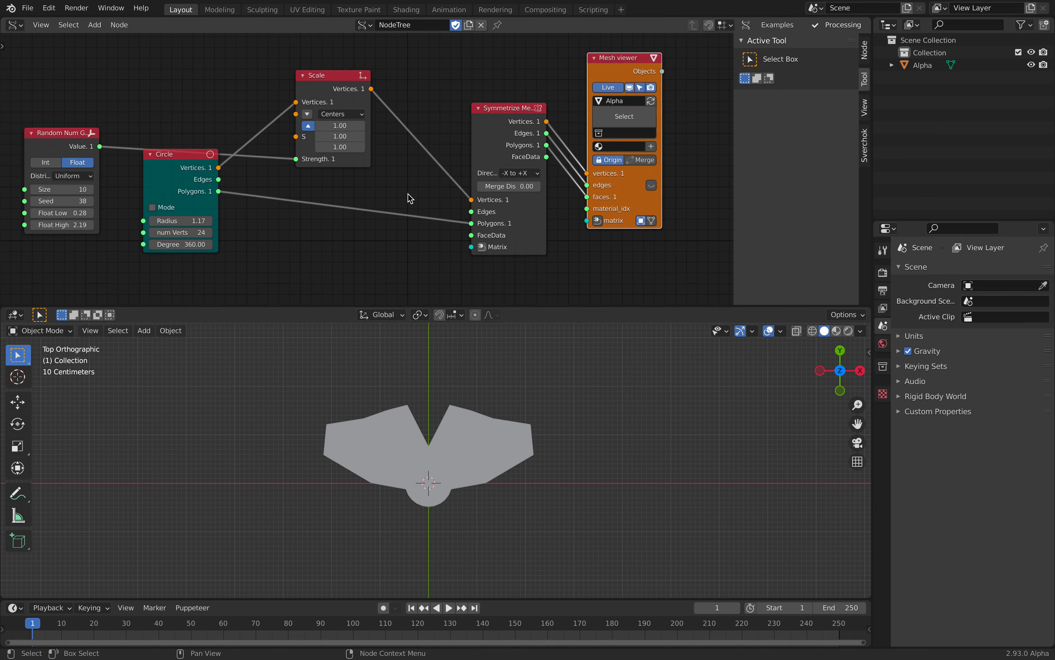
middle_click_drag(200, 144, 218, 149)
left_click_drag(105, 206, 264, 206)
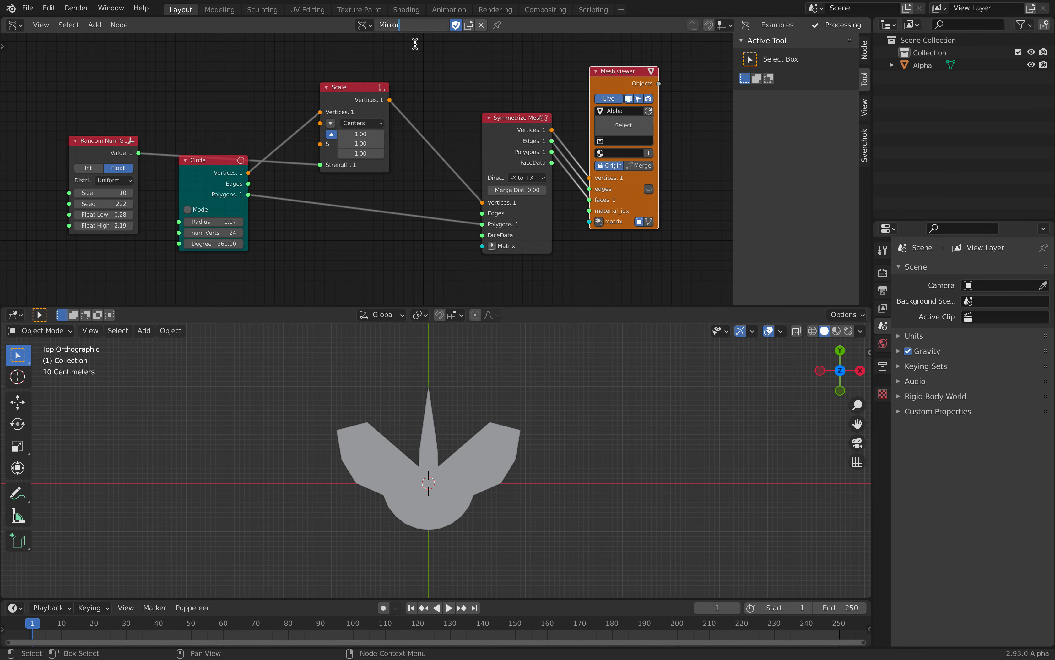
- Rename the node tree to Mirror and save the file on the Desktop as sv_basic_001.blend
key("Return")
left_click(28, 8)
left_click(73, 104)
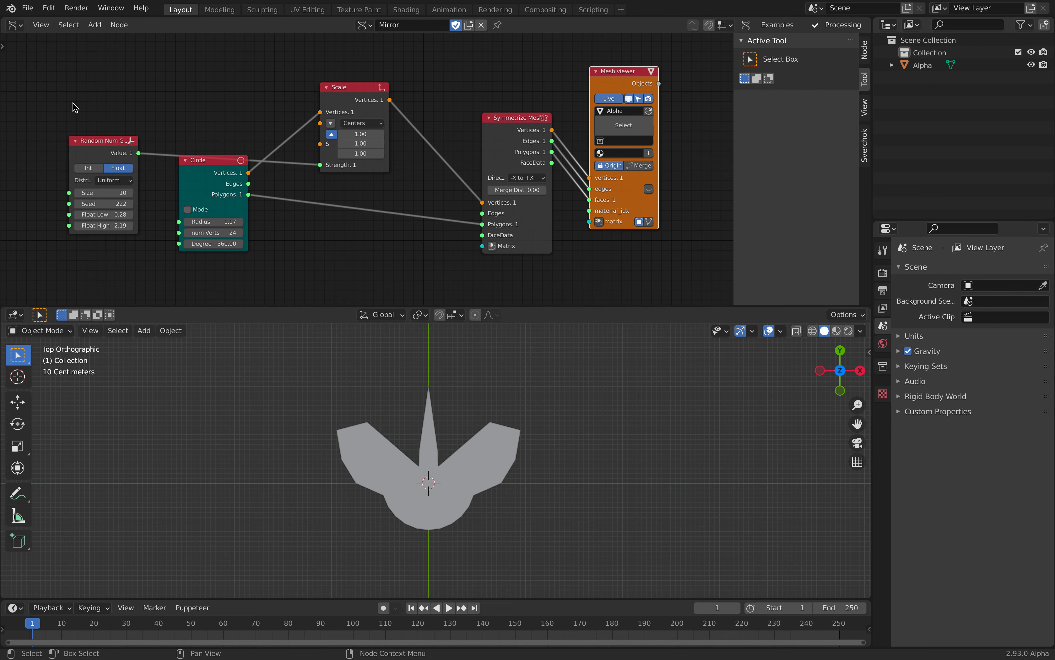
left_click(388, 604)
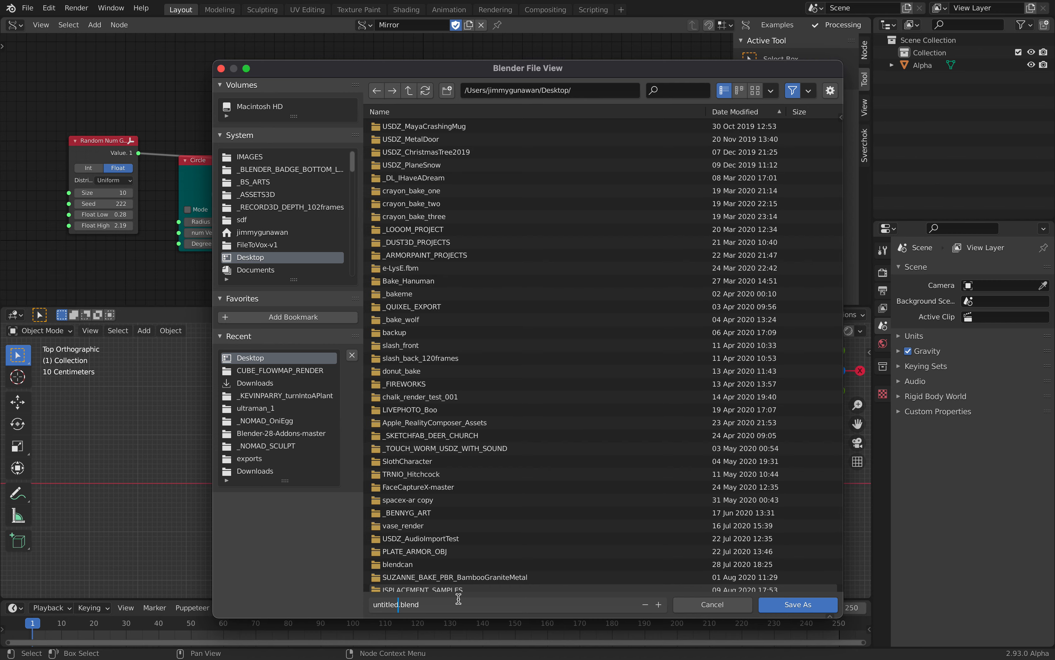
type("sv_basic_001")
key("Return")
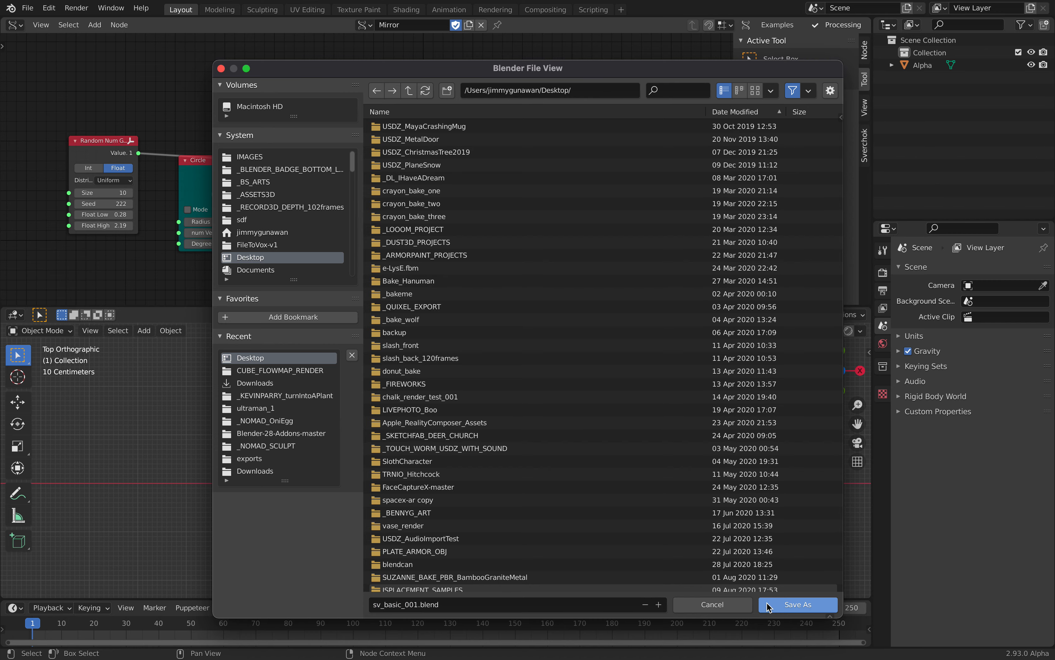
left_click(798, 604)
- Hide the node editor's sidebar and split the editor into two side-by-side areas
scroll(344, 113, "down", 3)
middle_click_drag(444, 146, 435, 147)
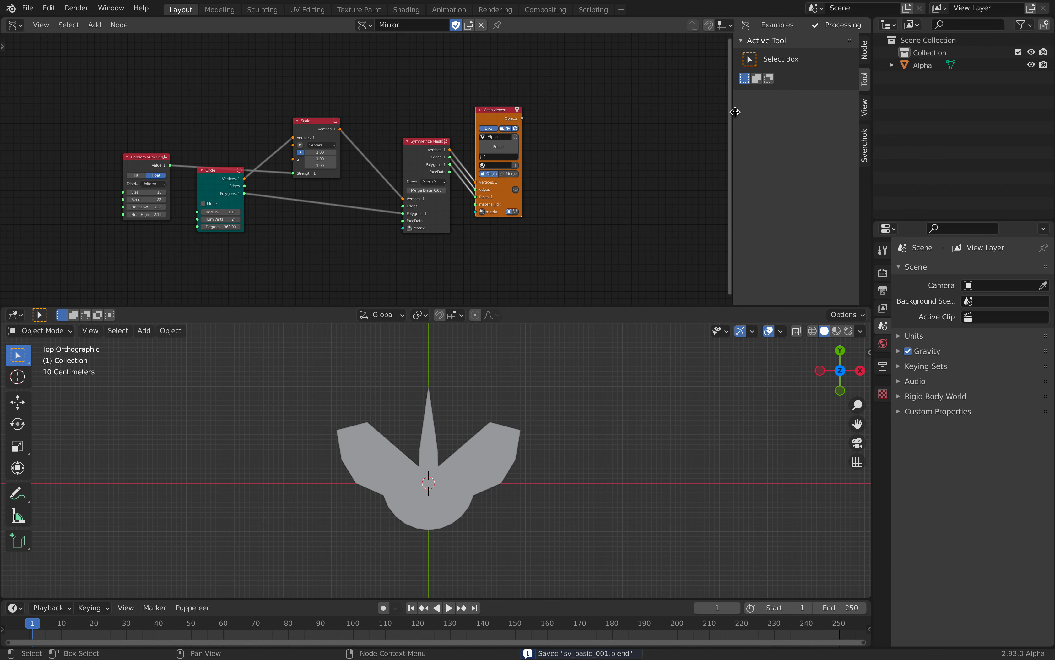
left_click_drag(735, 93, 851, 88)
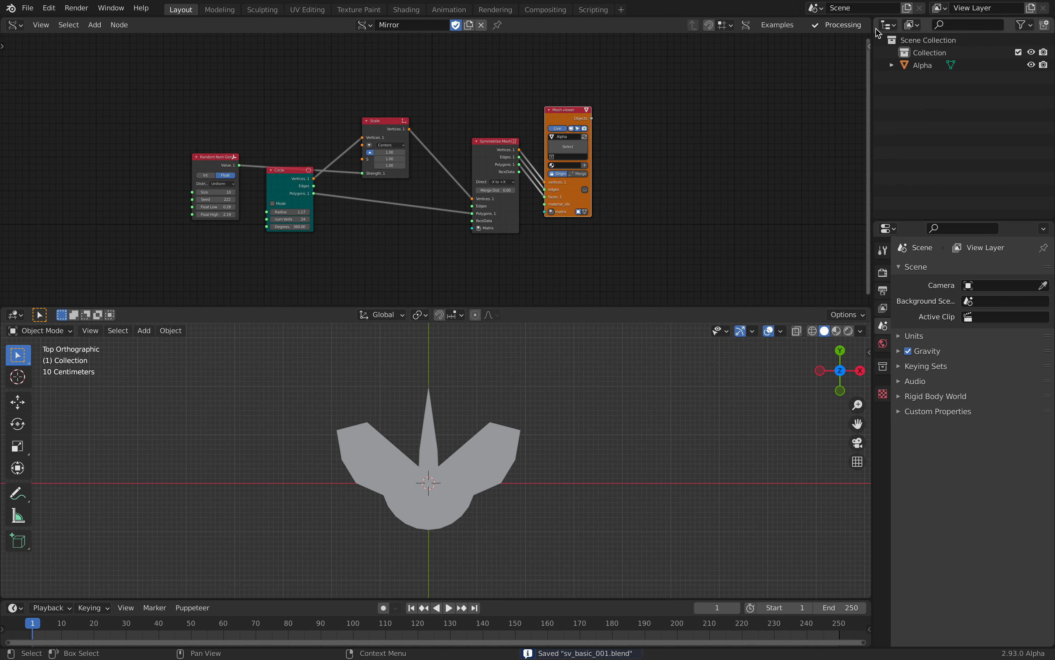
left_click_drag(870, 20, 525, 48)
scroll(372, 107, "up", 2)
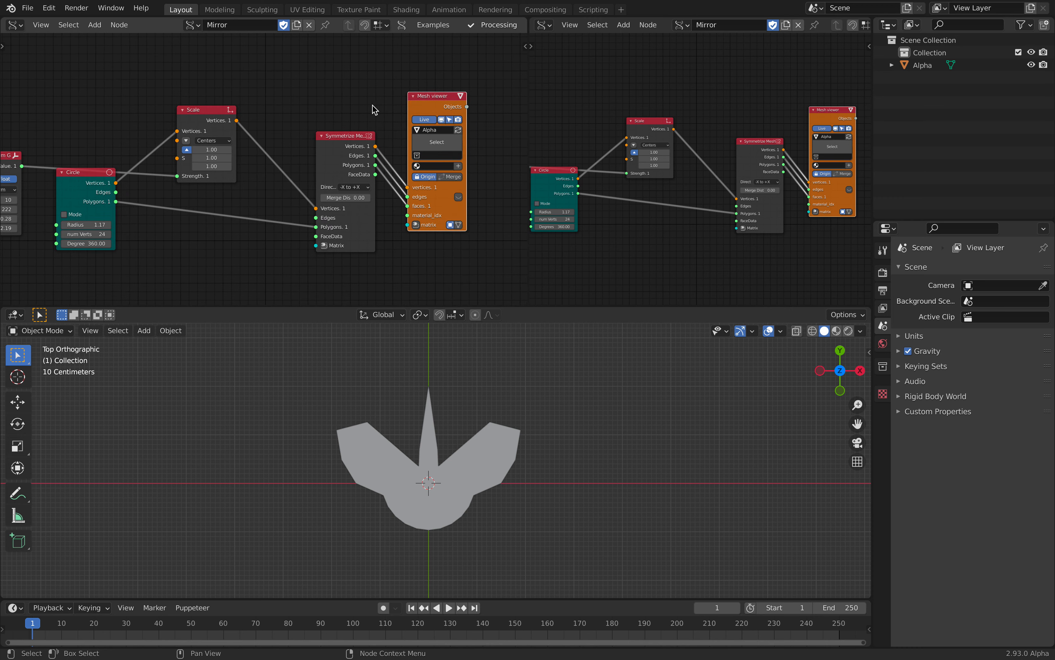
- Change the new area to the Geometry Node Editor and widen it
left_click(543, 26)
left_click(563, 152)
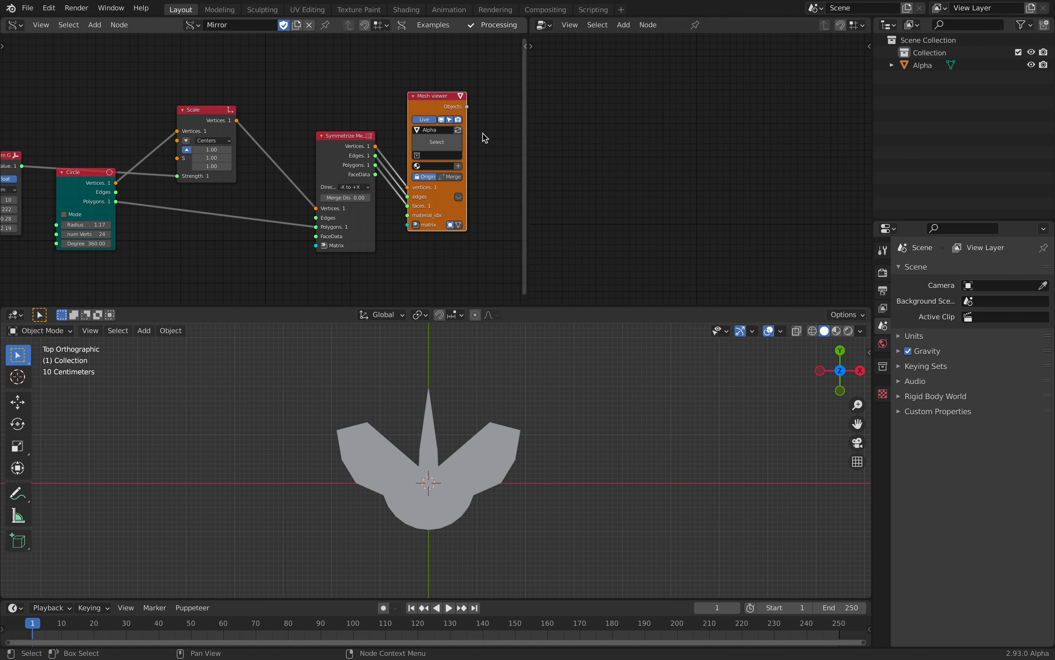
left_click_drag(527, 90, 465, 87)
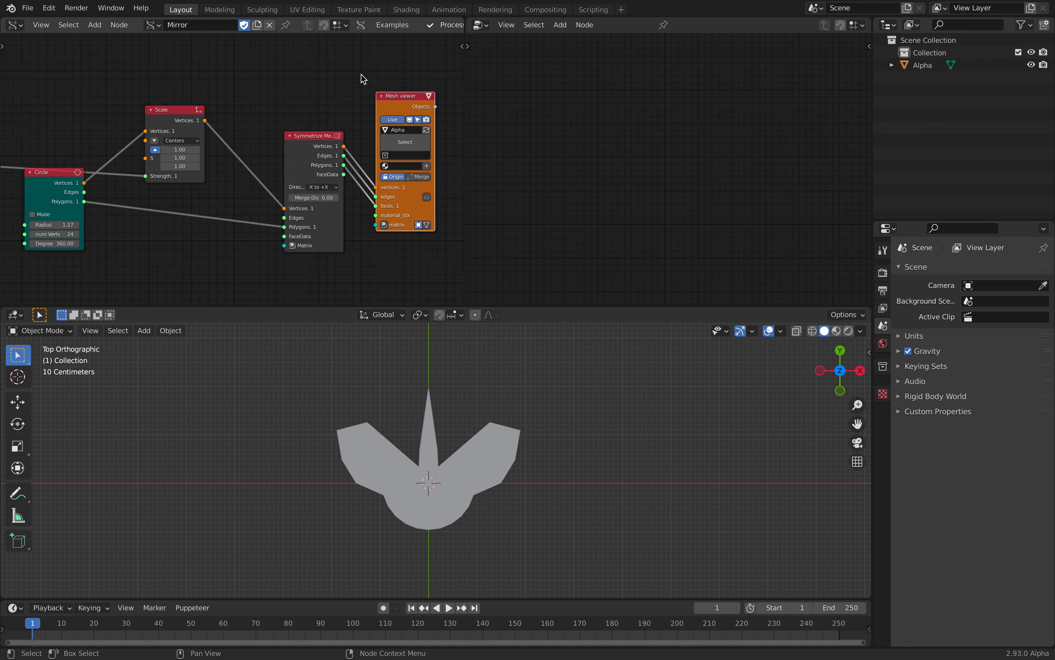
- Move the Mesh viewer and Symmetrize Mesh nodes closer to the Scale node and widen the Sverchok node area
scroll(283, 144, "down", 2)
left_click_drag(370, 176, 353, 163)
left_click_drag(295, 127, 250, 120)
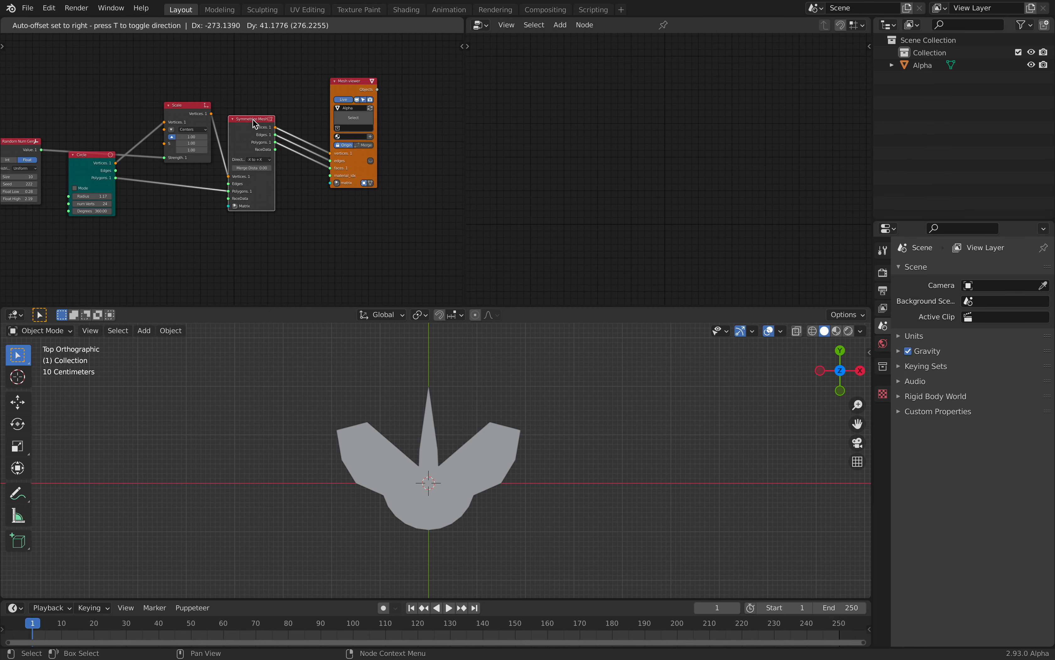
left_click_drag(466, 128, 594, 131)
middle_click_drag(387, 153, 480, 170)
- Set the random number node's Seed to 290
scroll(439, 175, "up", 2)
middle_click_drag(138, 182, 161, 171)
left_click_drag(150, 194, 197, 194)
middle_click_drag(91, 169, 193, 163)
- Add a Number Range node before the random number node
key("shift+a")
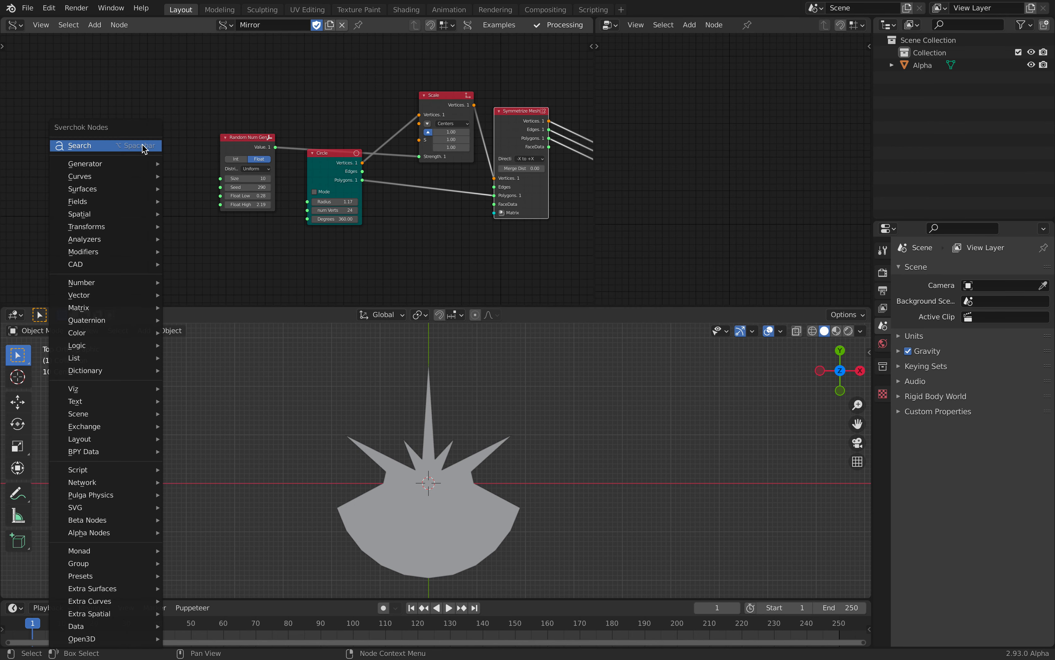
left_click(144, 146)
type("range")
key("Return")
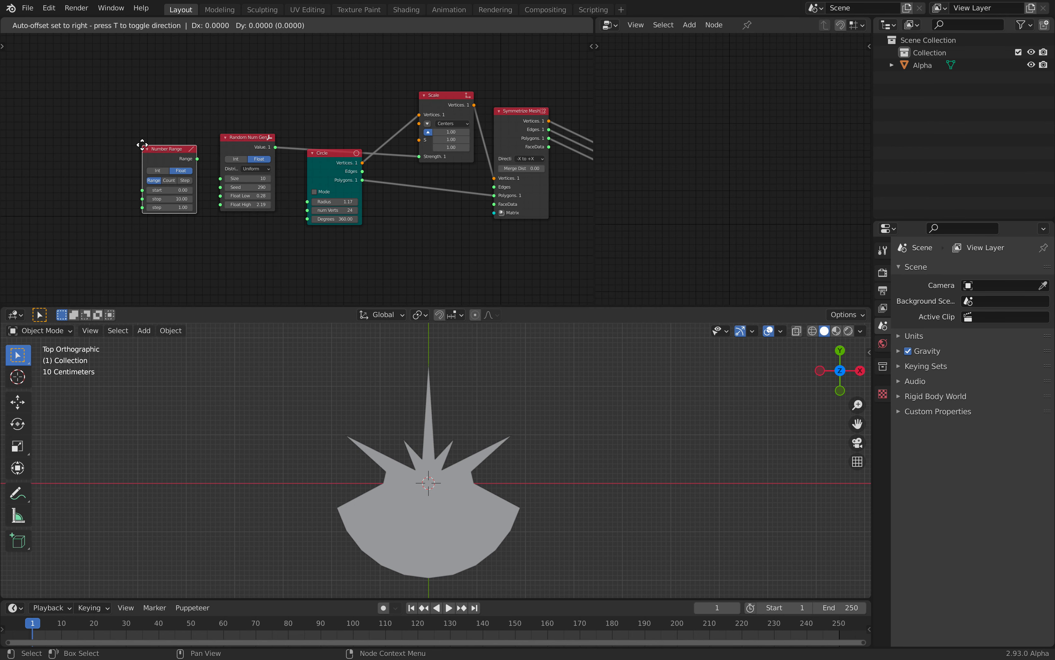
left_click(125, 143)
- Connect the Number Range output to the random number node's Seed and set the range to Int and Count
scroll(135, 171, "up", 2)
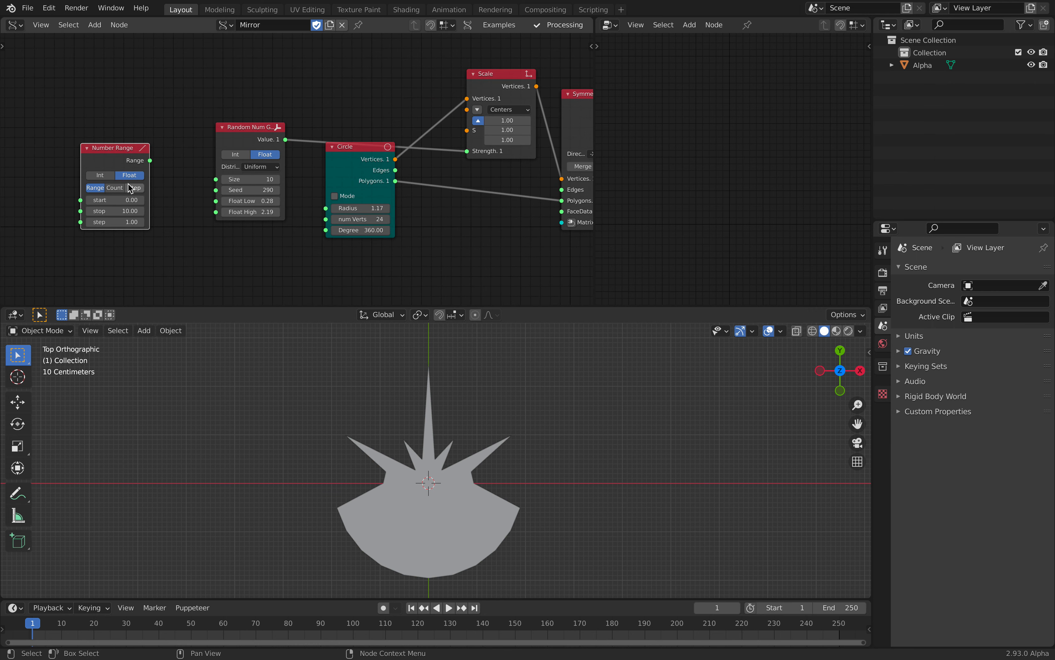
left_click_drag(150, 160, 212, 189)
left_click_drag(118, 155, 72, 164)
left_click(78, 186)
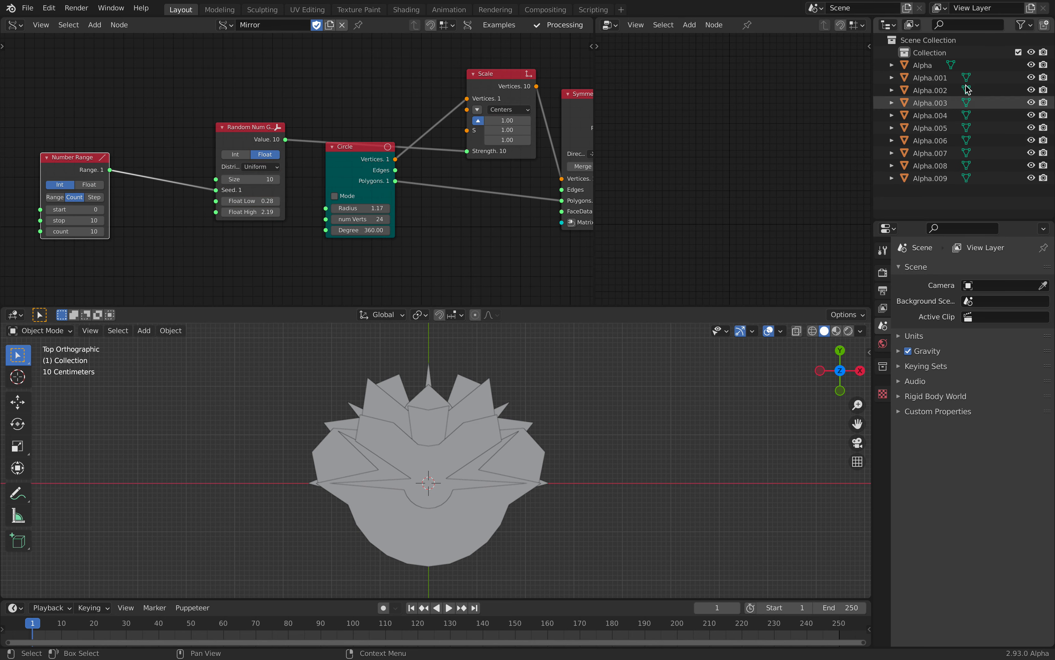
- Create a second collection, assign it as the Mesh viewer node's collection, and save the file
middle_click_drag(567, 163, 318, 171)
left_click(400, 115)
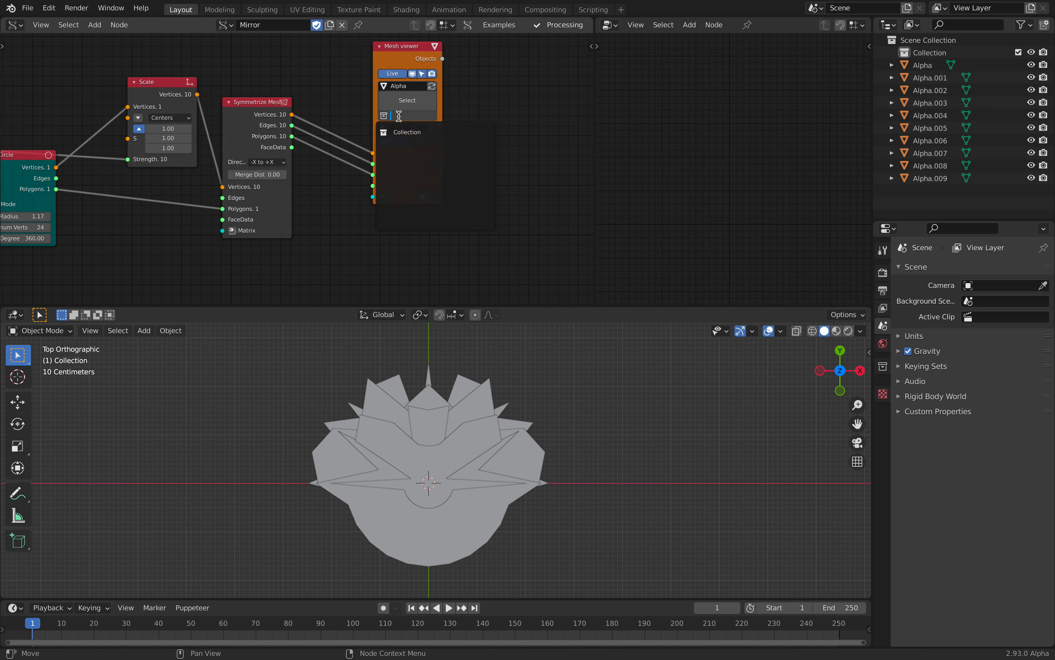
left_click(359, 93)
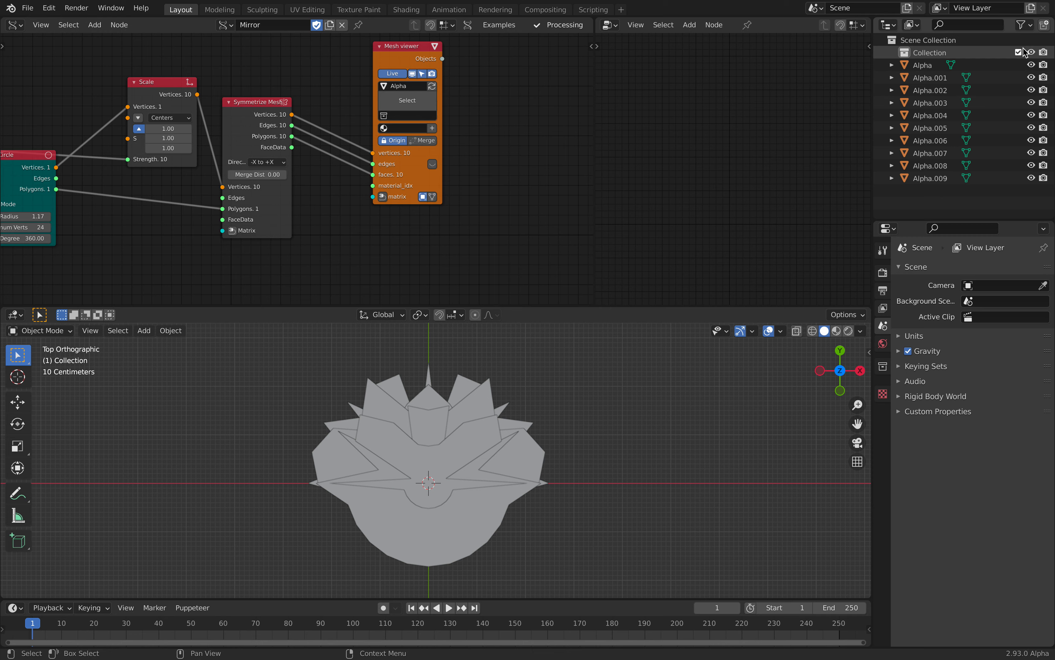
left_click(1047, 26)
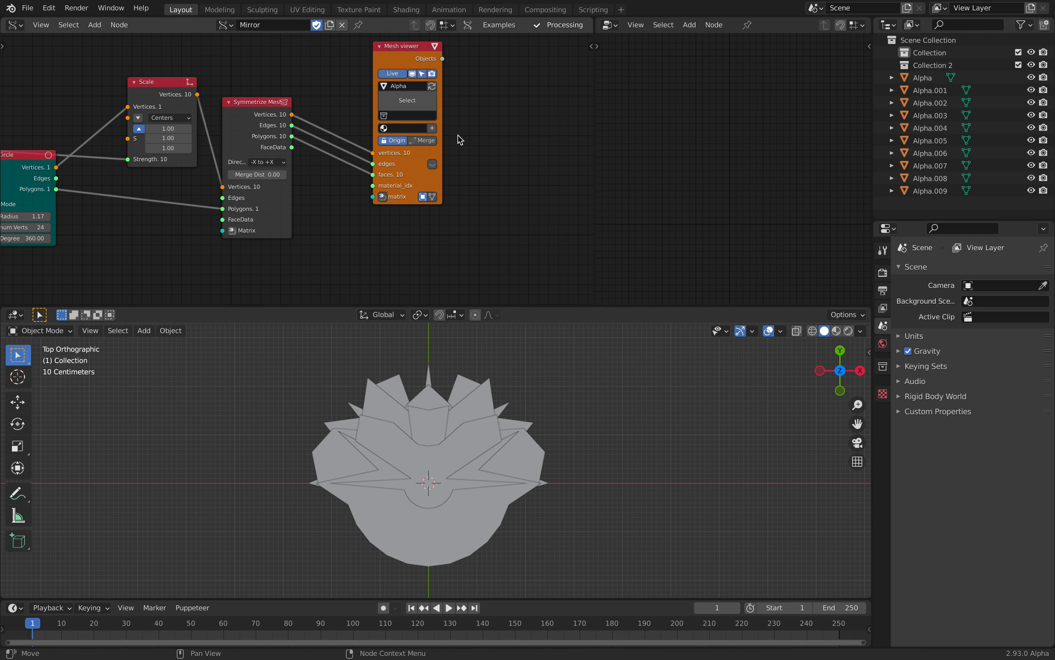
left_click(414, 127)
left_click(419, 118)
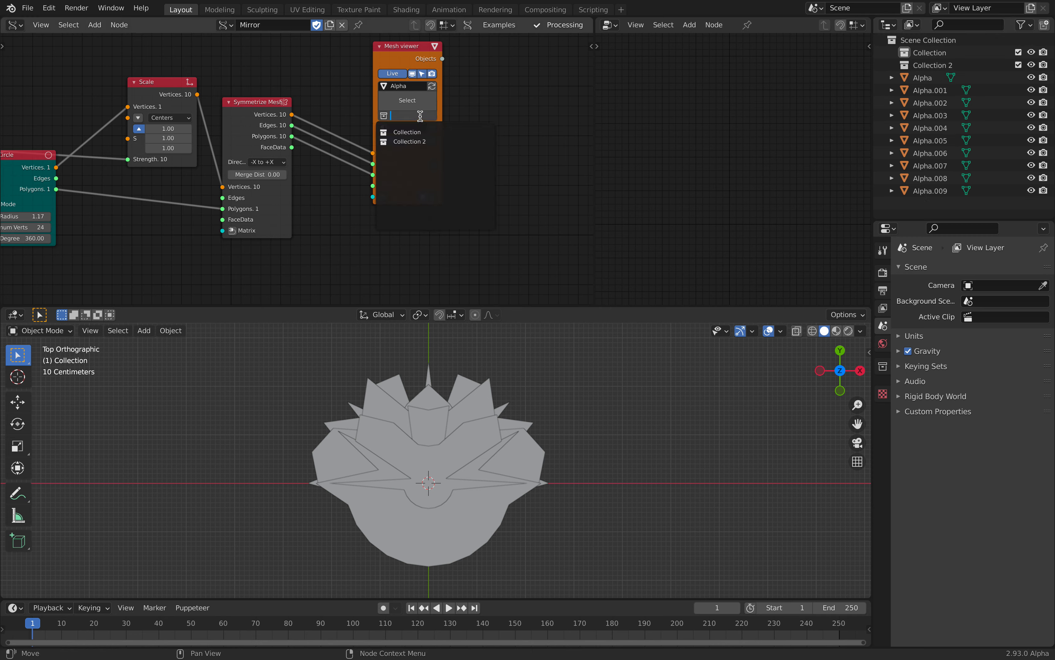
left_click(419, 137)
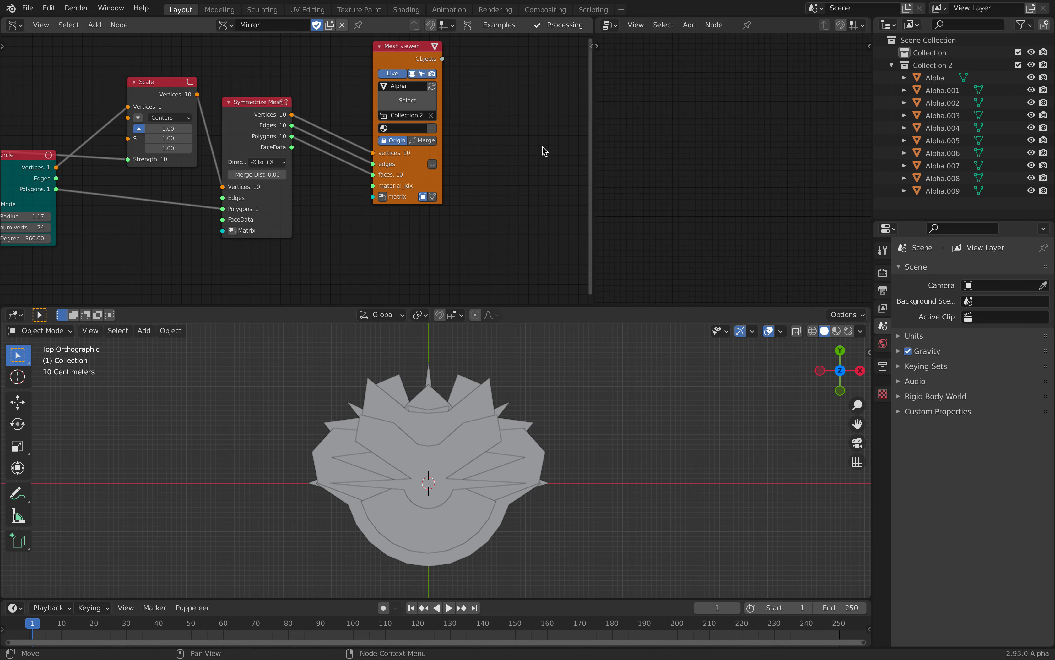
scroll(506, 159, "down", 2)
key("ctrl+s")
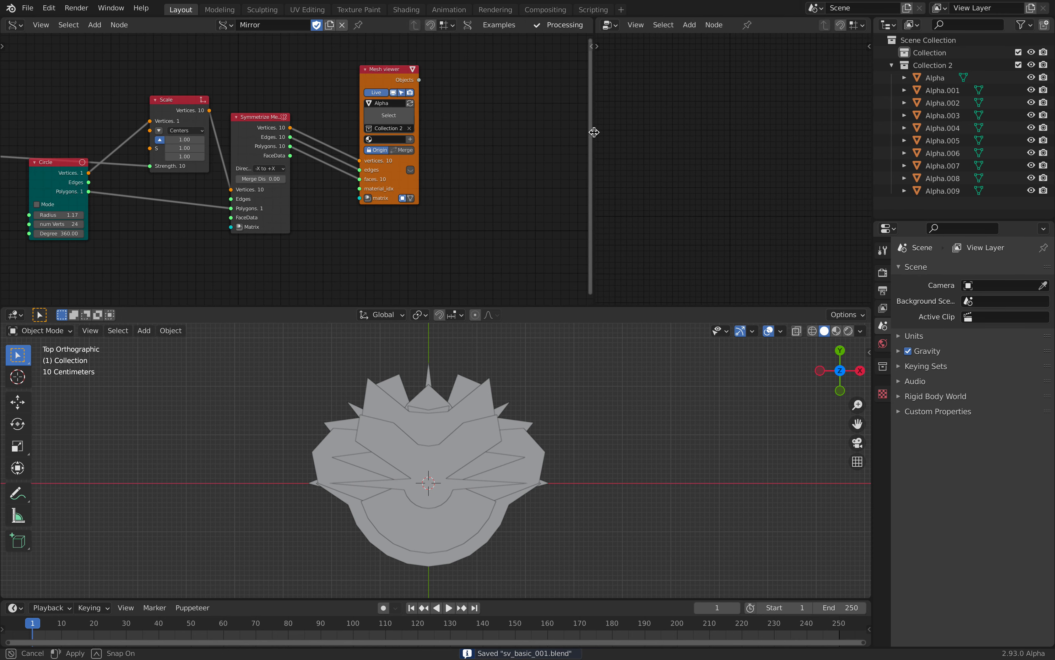
- Enlarge the Geometry Node Editor area and hide Collection 2 in the viewport
left_click_drag(591, 131, 456, 131)
left_click(1031, 65)
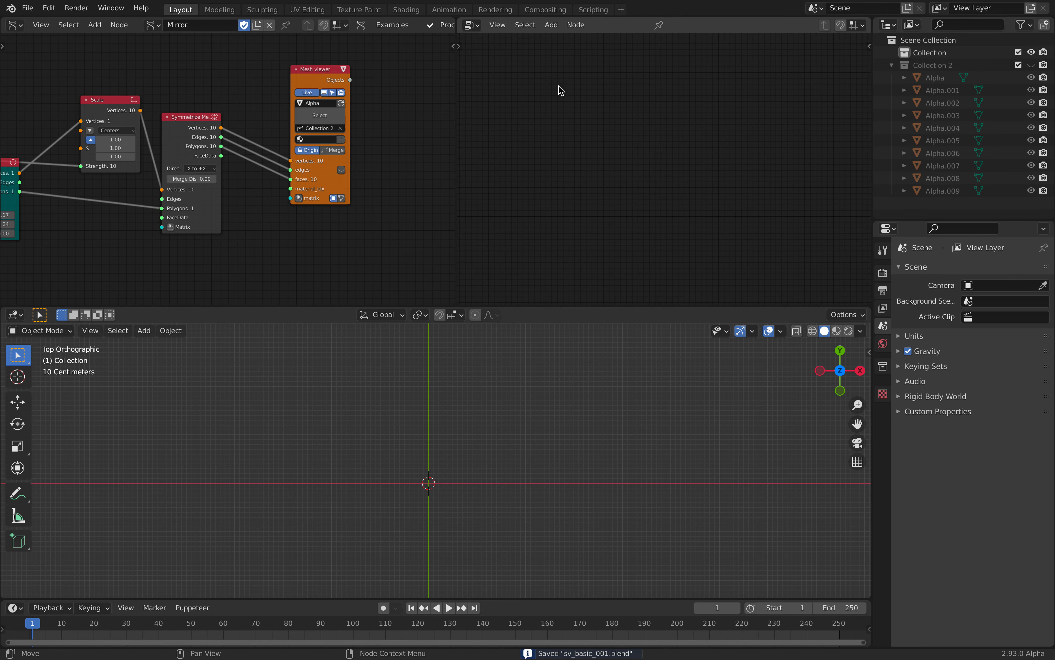
- Widen the Geometry Node Editor area and add a Random Vector node with Count 33 below the Circle node
scroll(224, 238, "down", 4)
middle_click_drag(220, 243, 259, 141)
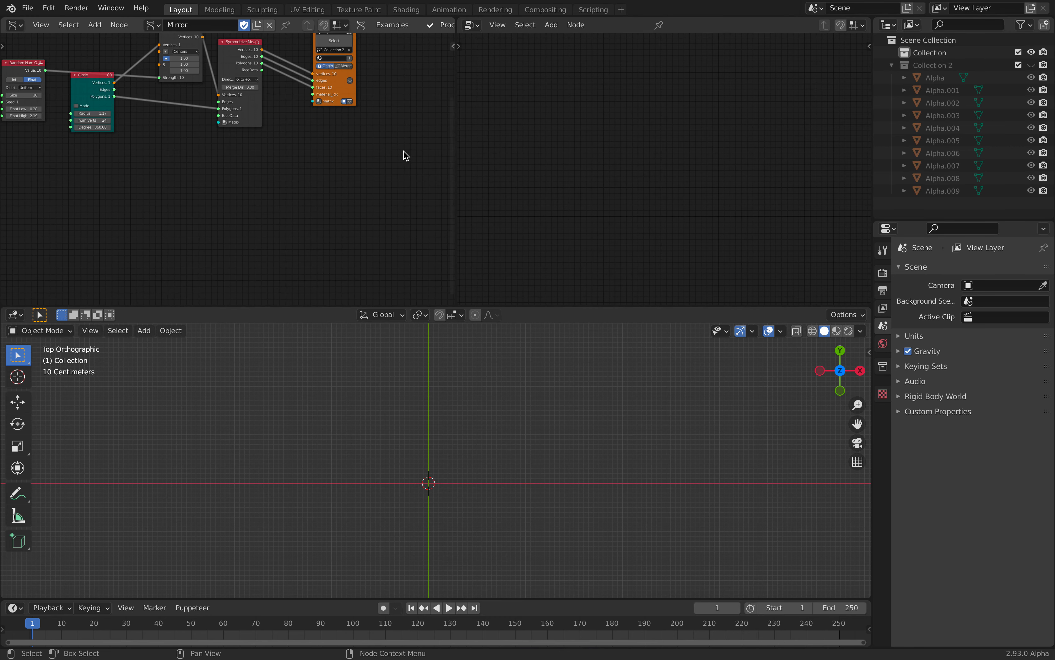
left_click_drag(453, 133, 400, 143)
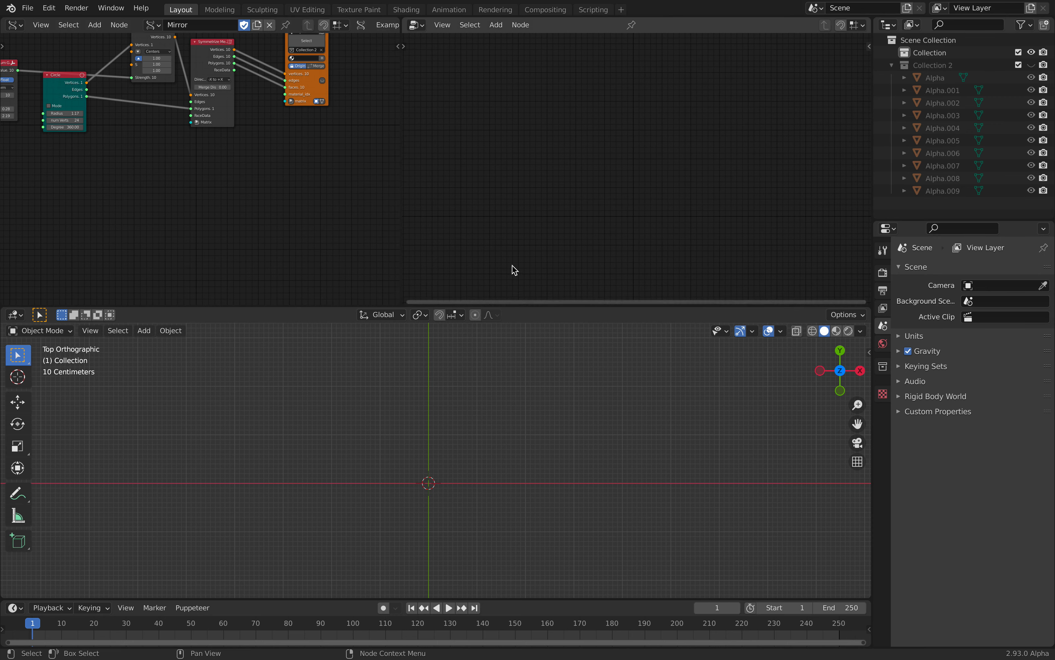
key("shift+a")
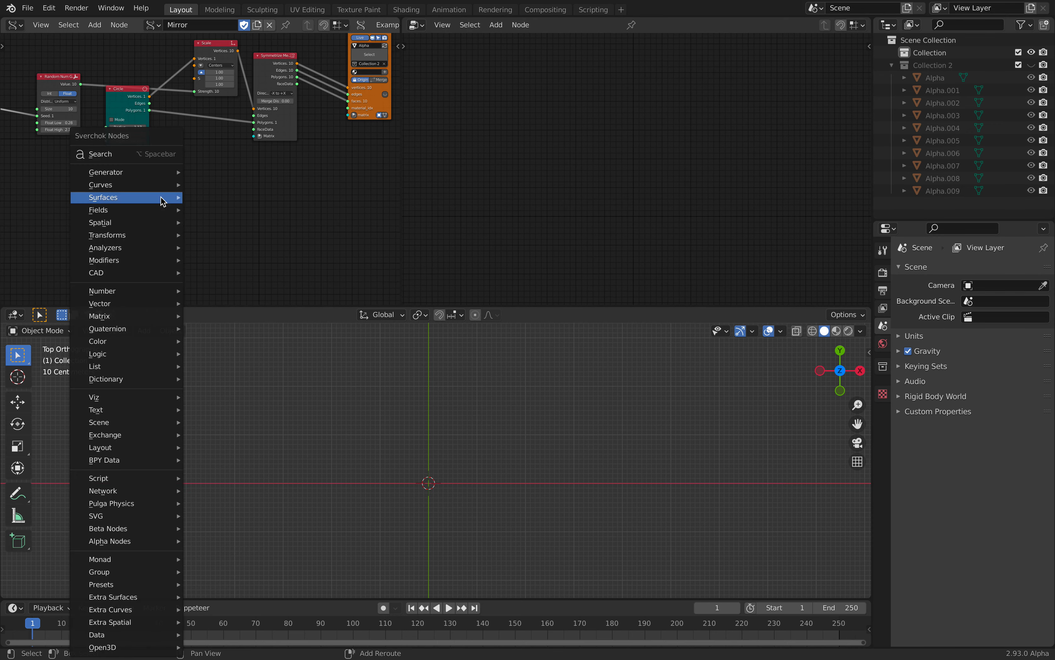
left_click(143, 158)
type("random")
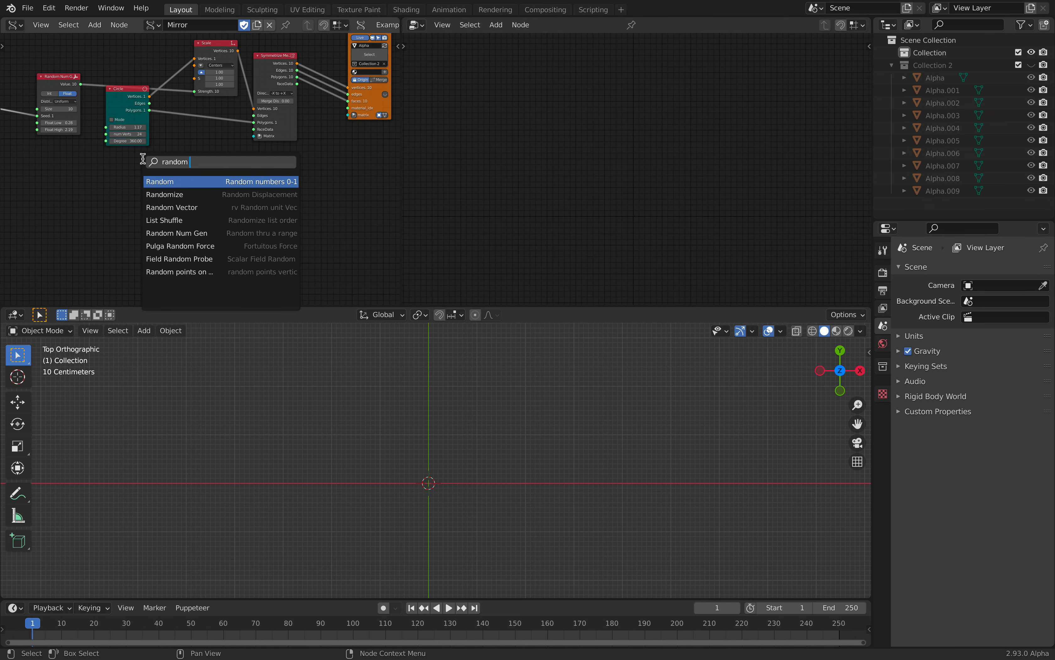
type(" v")
key("Return")
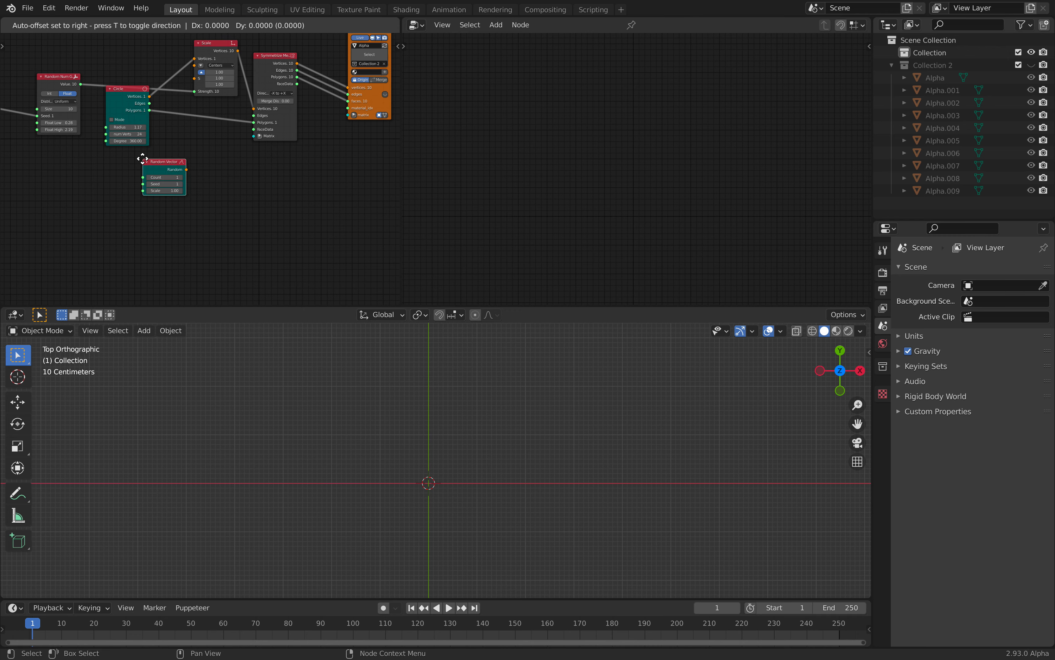
left_click(122, 215)
scroll(122, 215, "up", 1)
scroll(186, 200, "up", 1)
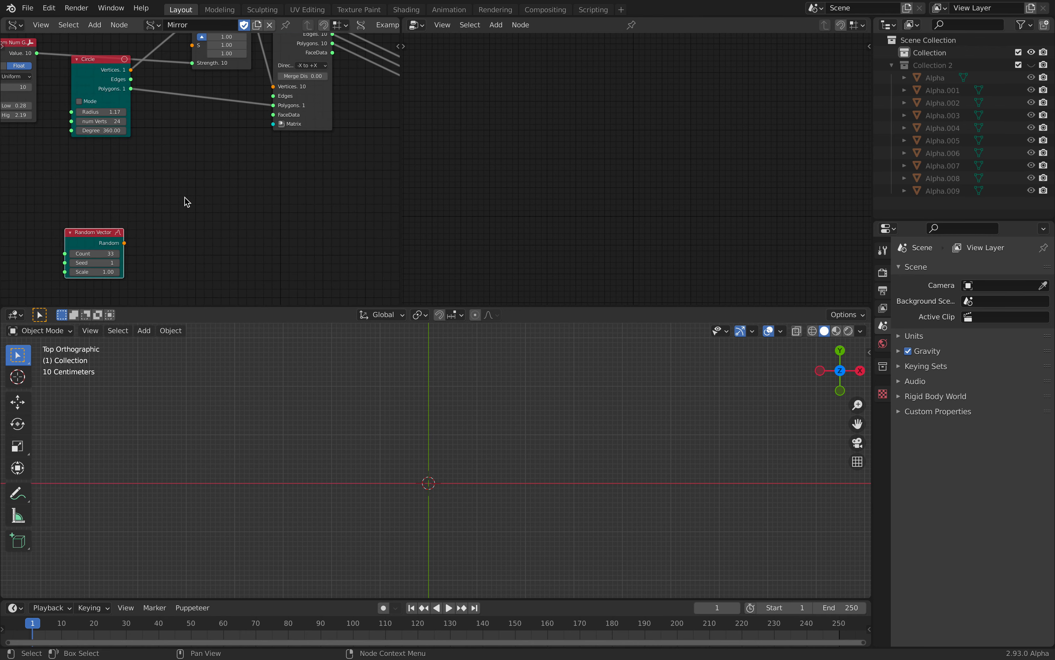
- Add a second Mesh viewer node, feed the Random Vector output into its vertices, and set the Random Vector Seed to 113
key("shift+a")
left_click(160, 158)
type("mesh vi")
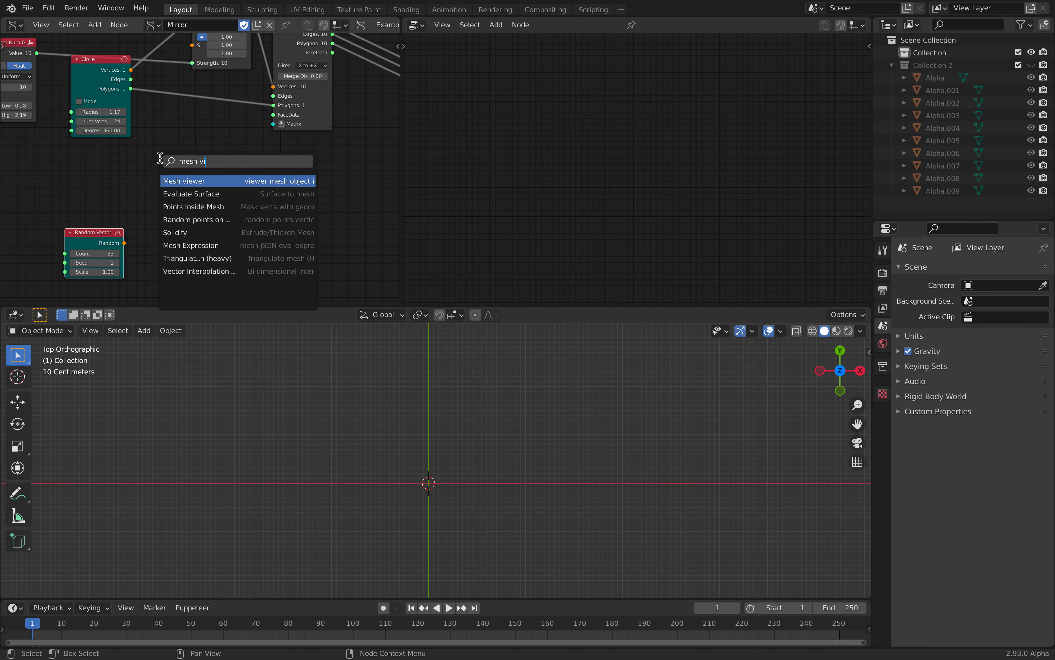
key("Return")
left_click(160, 158)
left_click_drag(124, 243, 160, 253)
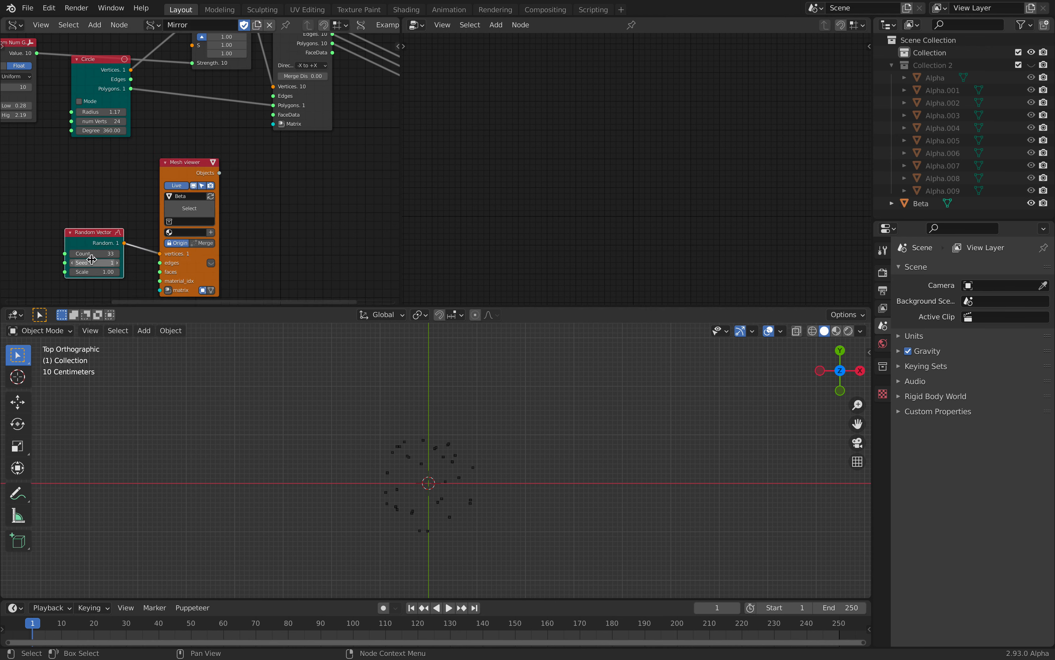
left_click_drag(94, 263, 5, 249)
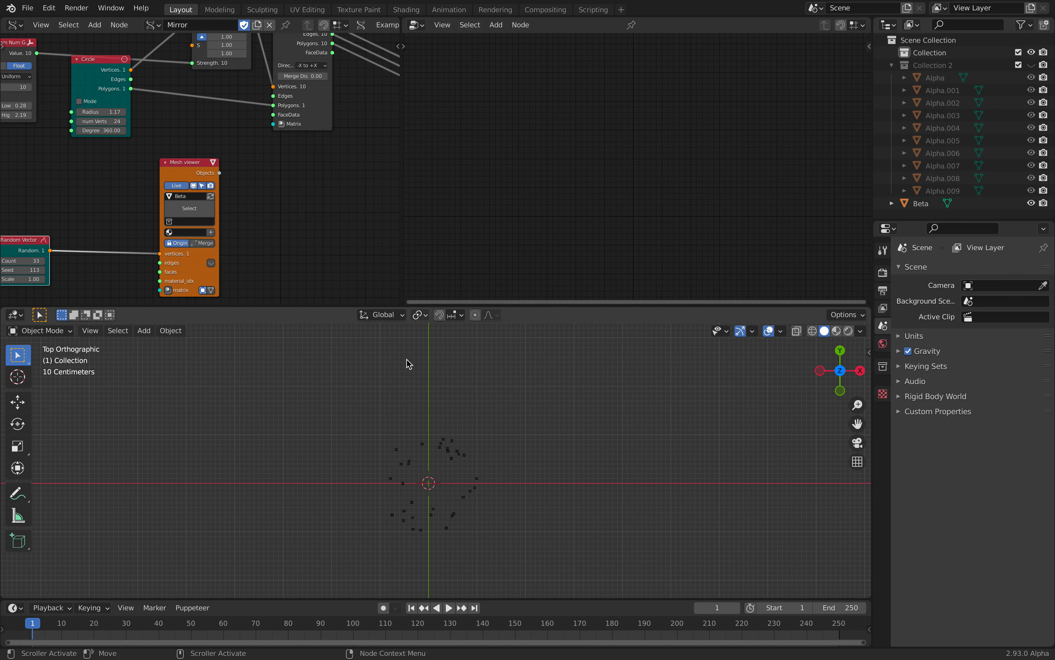
- Create a new geometry node tree on the Beta object and insert a Point Instance node between Group Input and Group Output
left_click(454, 456)
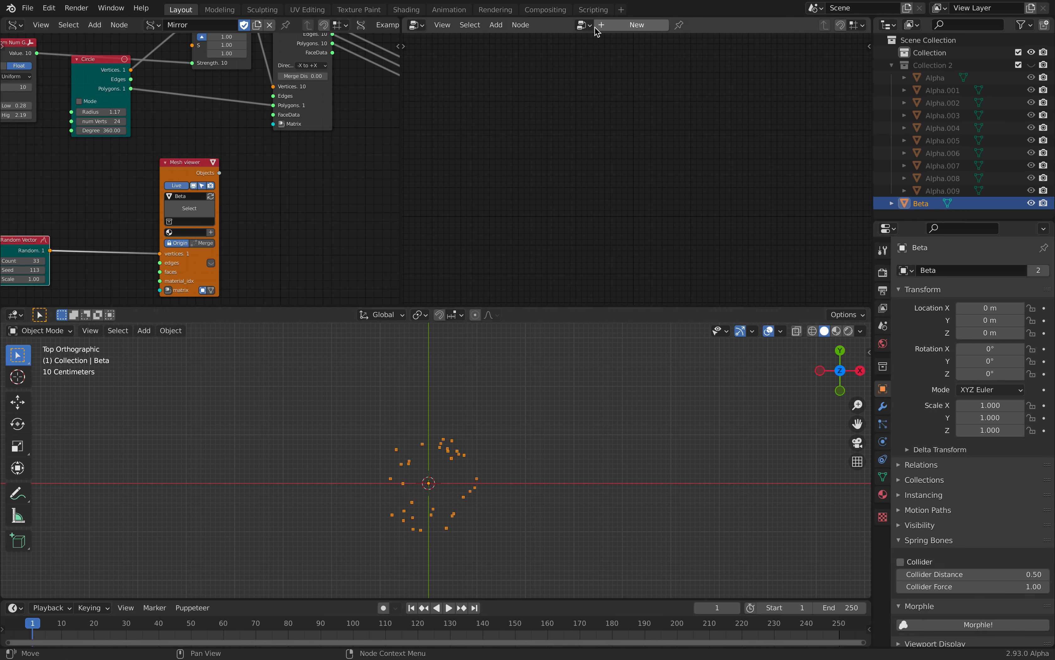
left_click(608, 29)
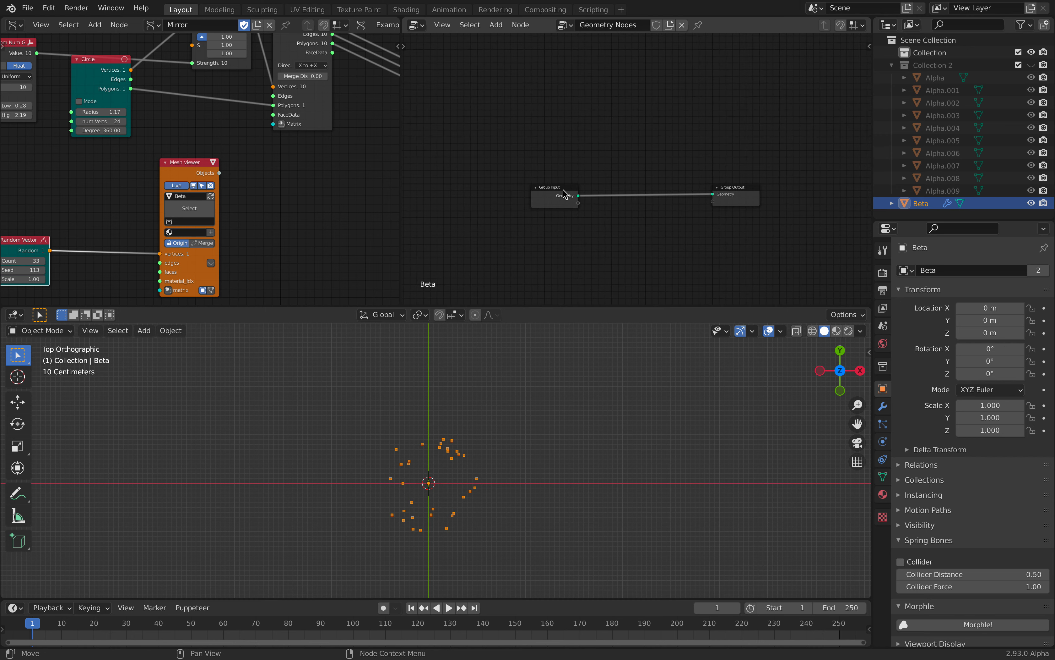
key("shift+a")
type("insta")
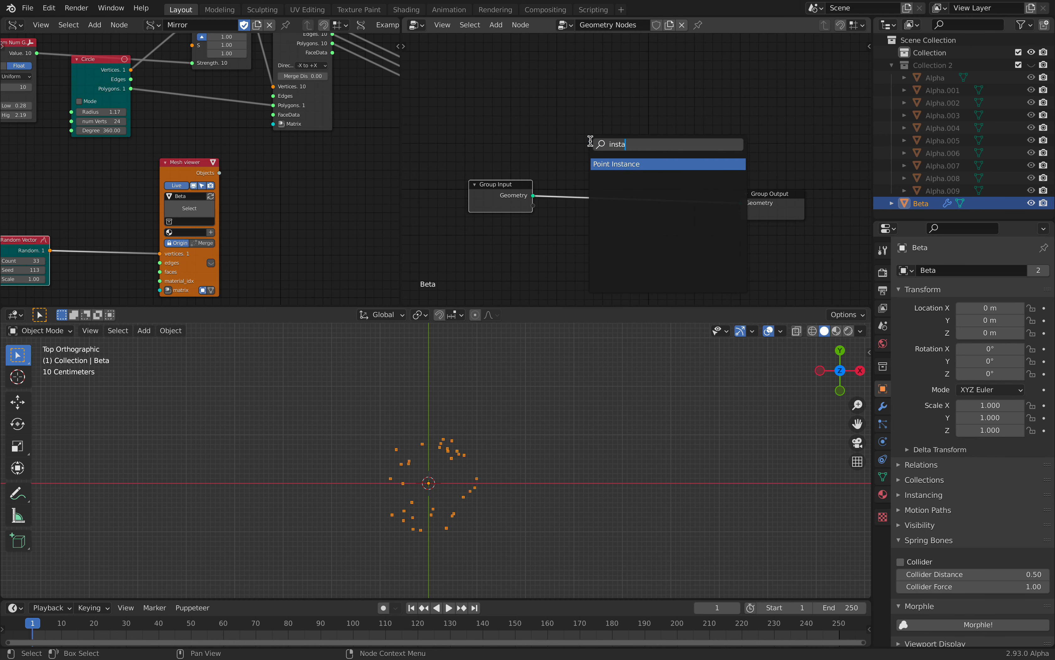
key("Return")
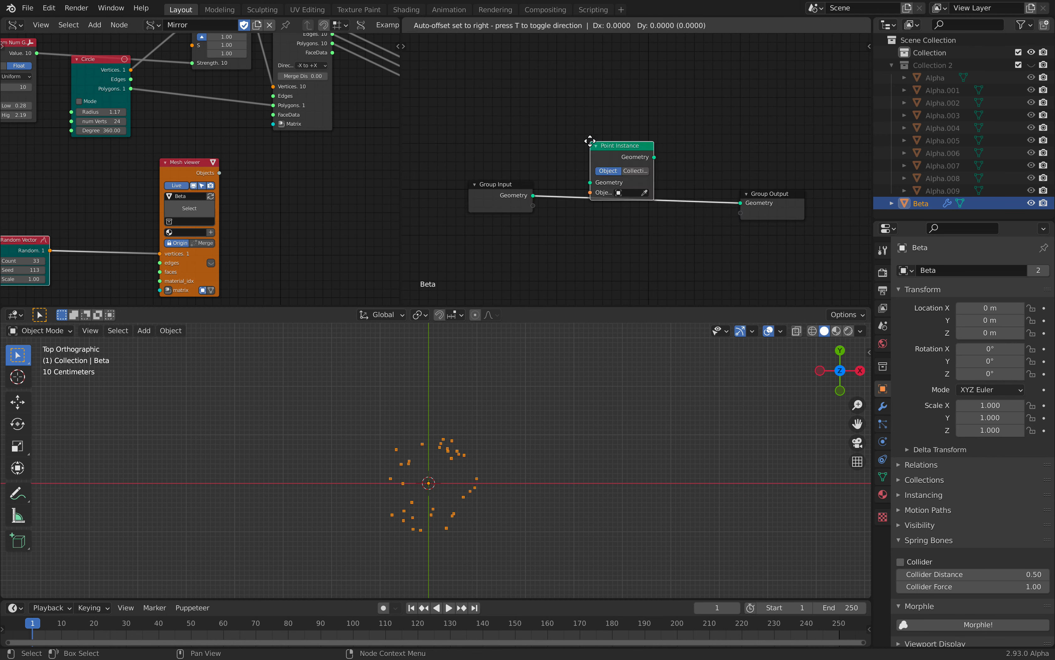
left_click(593, 164)
- Switch the Point Instance node to Collection with Whole Collection off, choose Collection 2, and set its Seed to 78
left_click(643, 214)
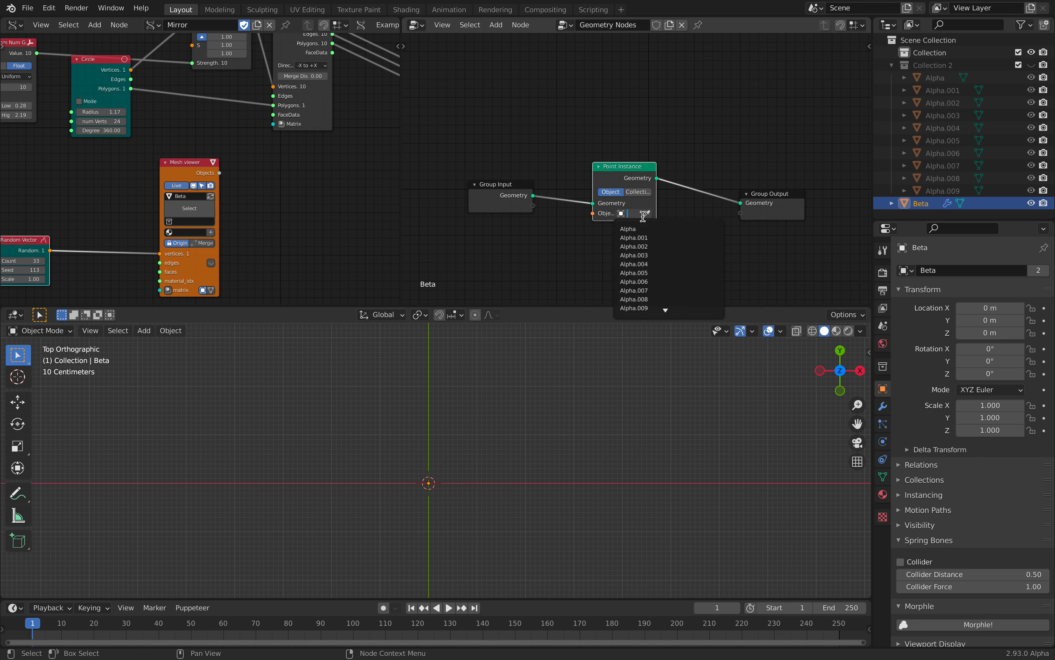
left_click(636, 179)
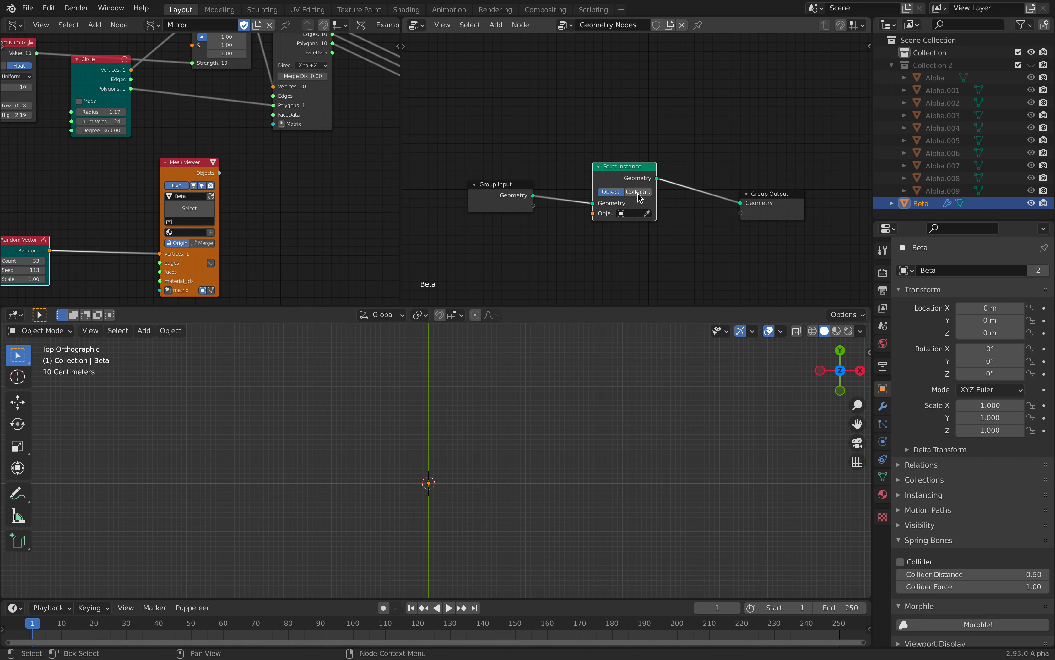
left_click(638, 192)
scroll(639, 196, "up", 3)
left_click(639, 199)
left_click(637, 236)
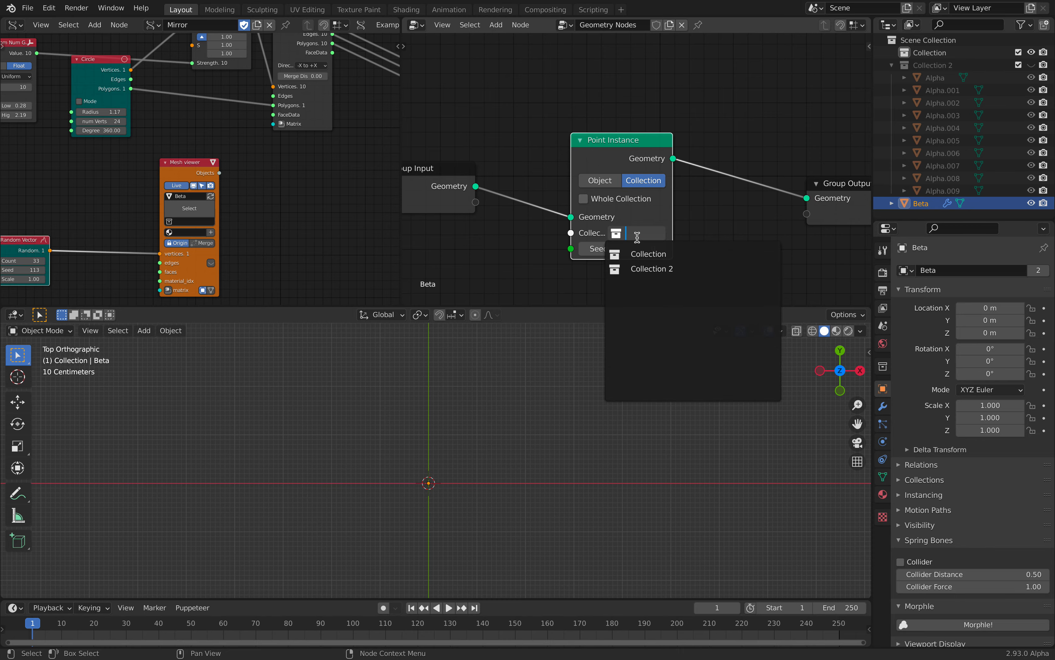
left_click(651, 268)
middle_click_drag(606, 450, 575, 410)
left_click_drag(621, 249, 655, 249)
left_click_drag(610, 141, 642, 147)
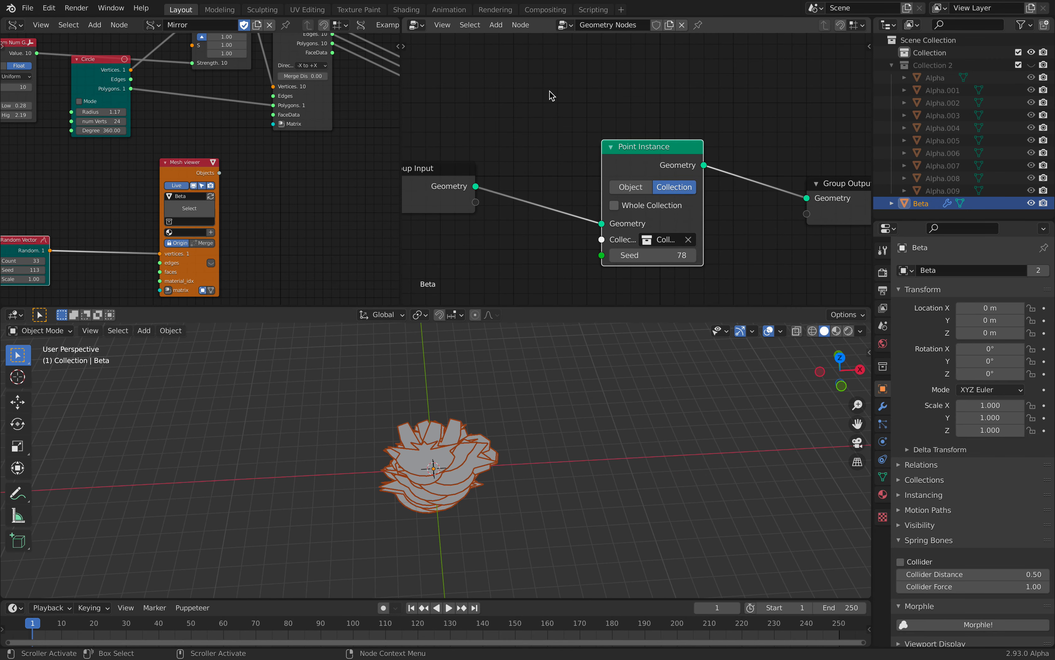
- Insert an Align Rotation to Vector node between Group Input and Point Instance
key("shift+a")
left_click(550, 92)
type("allig")
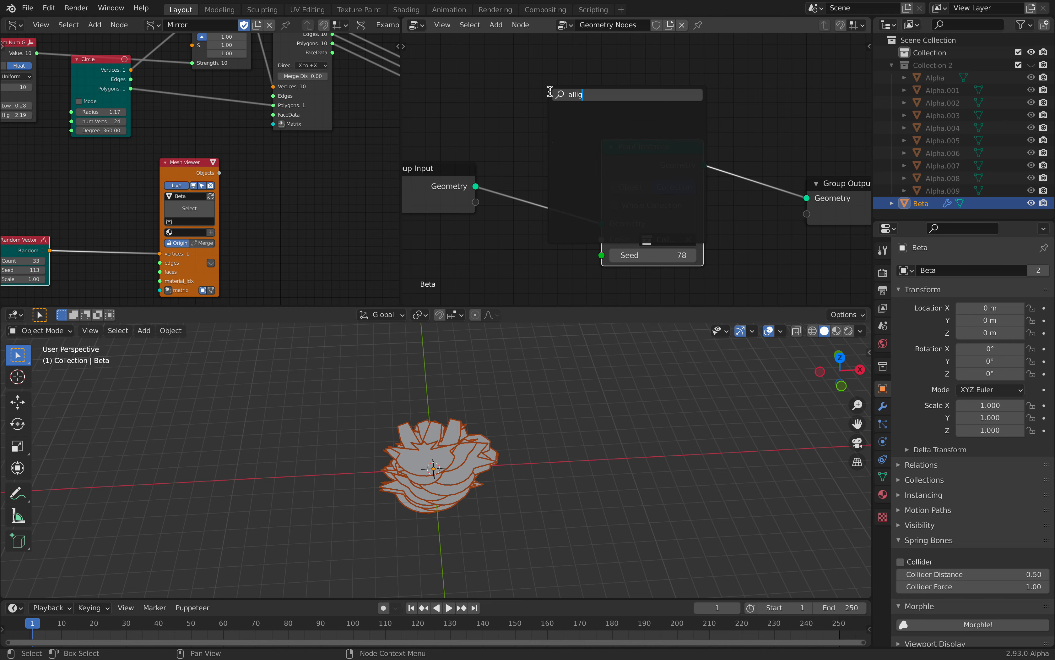
key("BackSpace")
key("BackSpace")
key("BackSpace")
key("BackSpace")
key("BackSpace")
type("alig")
key("Return")
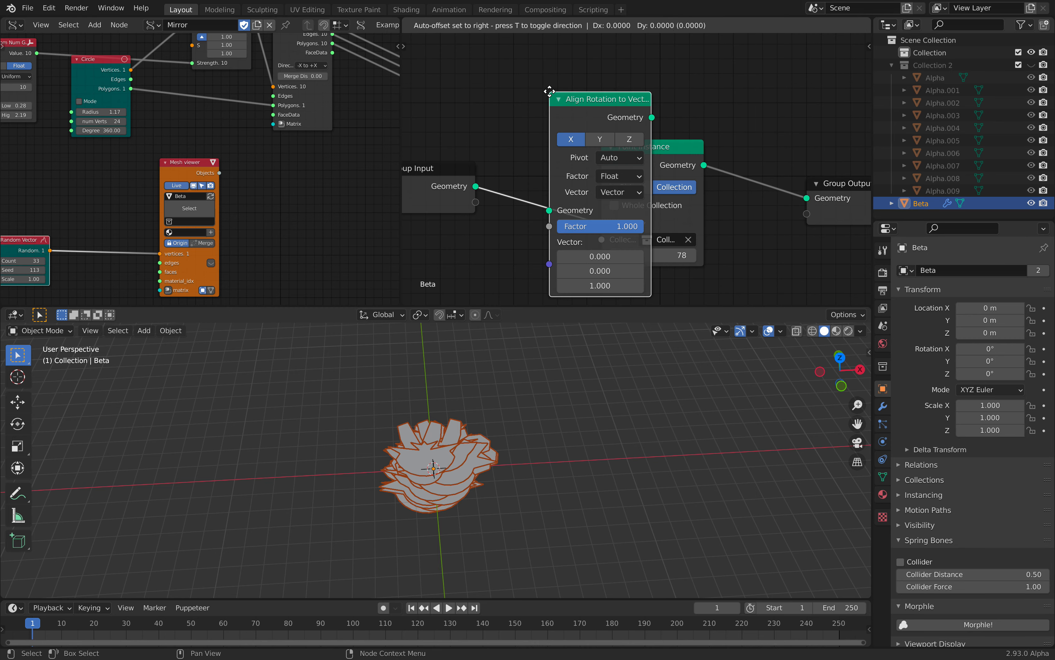
left_click(522, 84)
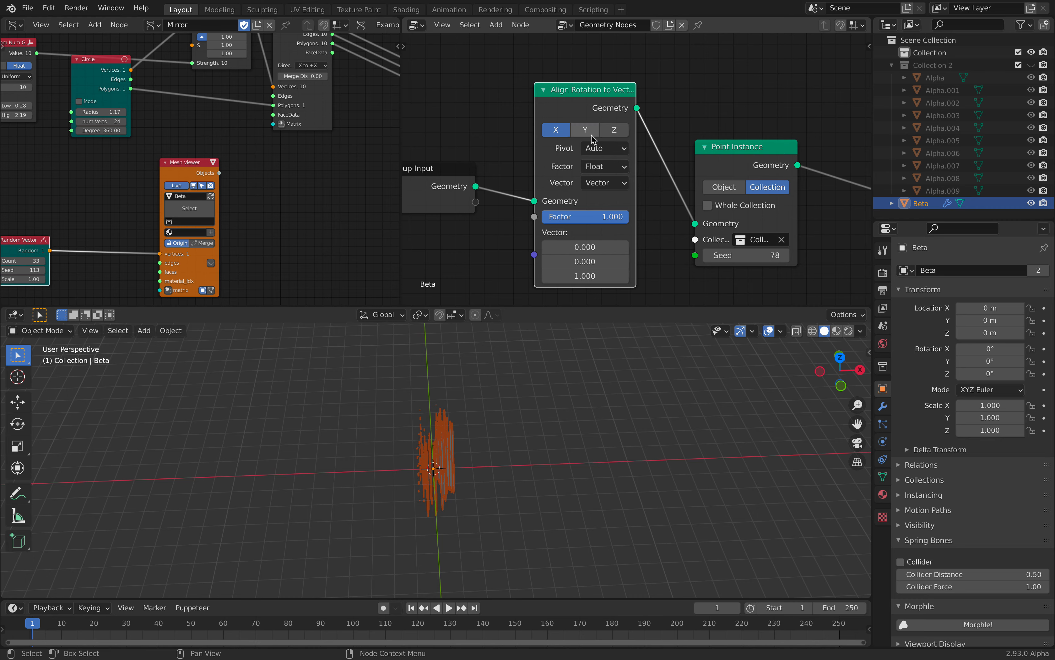
- Set the Align Rotation to Vector node to the Z axis, with its Vector type as Attribute using position
left_click(616, 131)
left_click(597, 183)
left_click(596, 199)
left_click(593, 234)
left_click(600, 254)
mouse_move(550, 384)
middle_mouse_down()
mouse_move(586, 386)
mouse_move(567, 380)
middle_mouse_up()
mouse_move(584, 216)
left_mouse_down()
mouse_move(564, 216)
mouse_move(586, 216)
left_mouse_up()
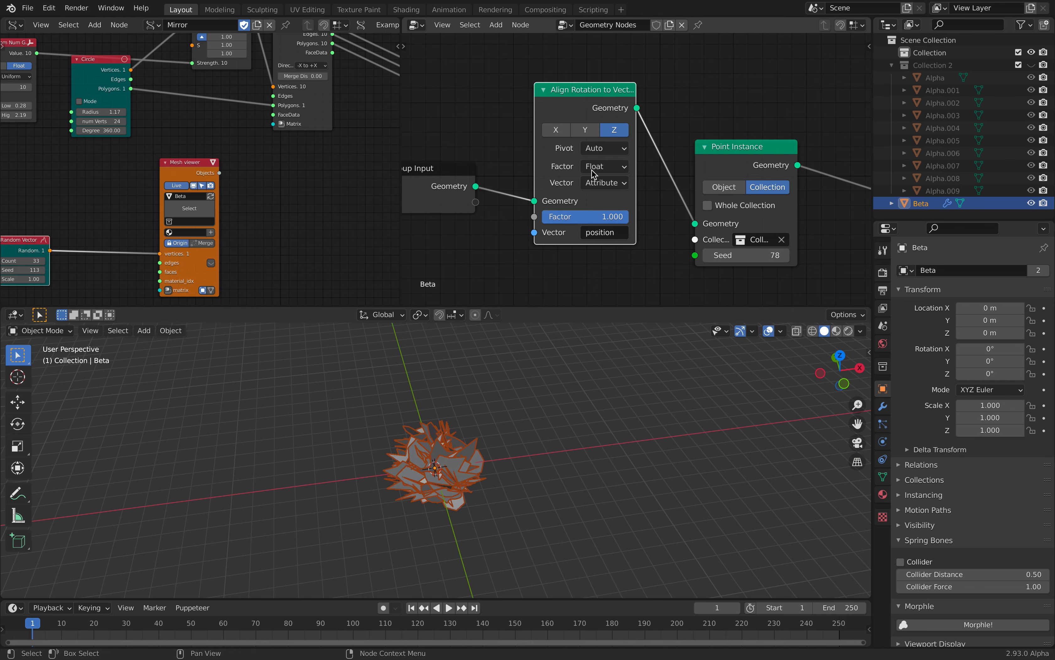
- Arrange the Align Rotation to Vector, Point Instance and Group Output nodes closer together
left_click_drag(575, 117, 590, 134)
scroll(702, 150, "down", 2)
middle_click_drag(702, 150, 662, 139)
left_click(662, 137)
left_click_drag(674, 136, 670, 128)
left_click_drag(845, 169, 798, 153)
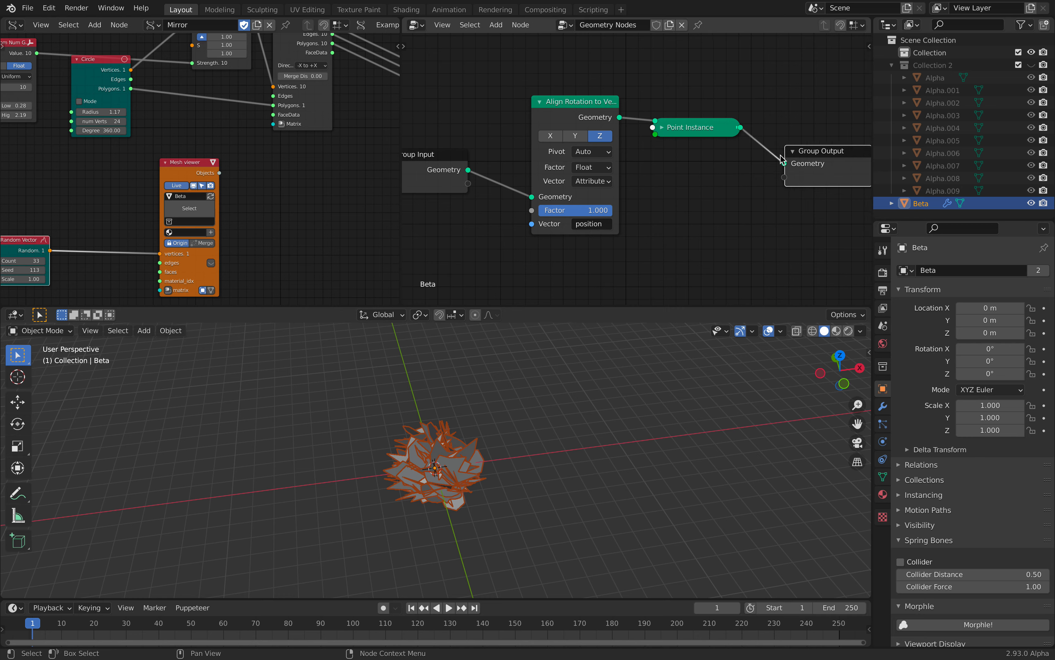
left_click(662, 127)
scroll(699, 120, "down", 3)
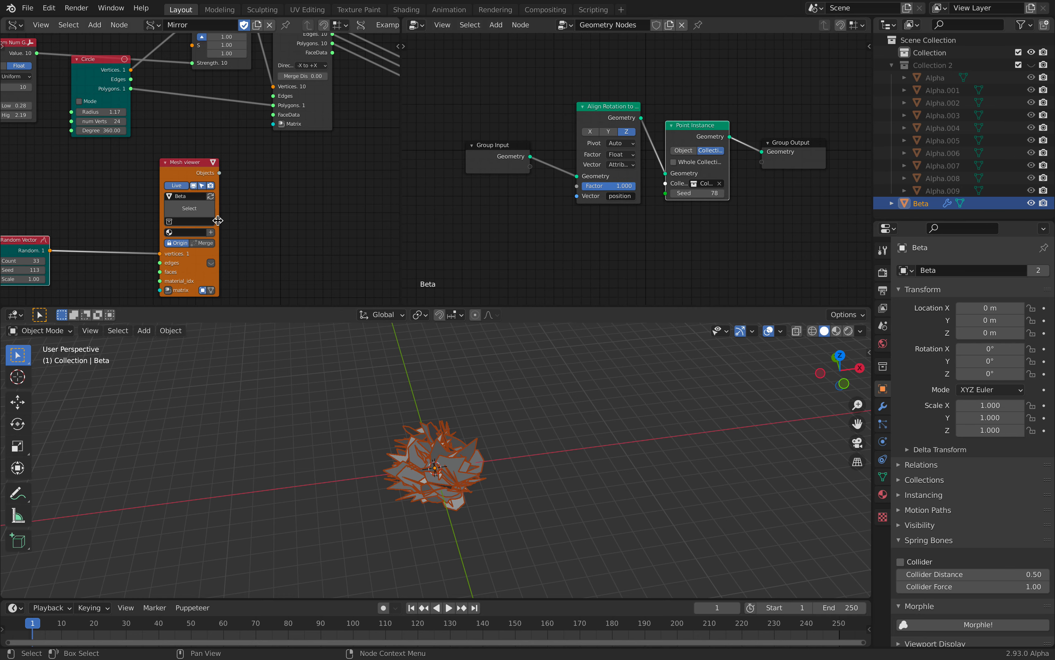
- Set the Random Vector node's Scale to 9.40
scroll(205, 226, "down", 1)
middle_click_drag(160, 206, 236, 176)
left_click_drag(101, 252, 154, 248)
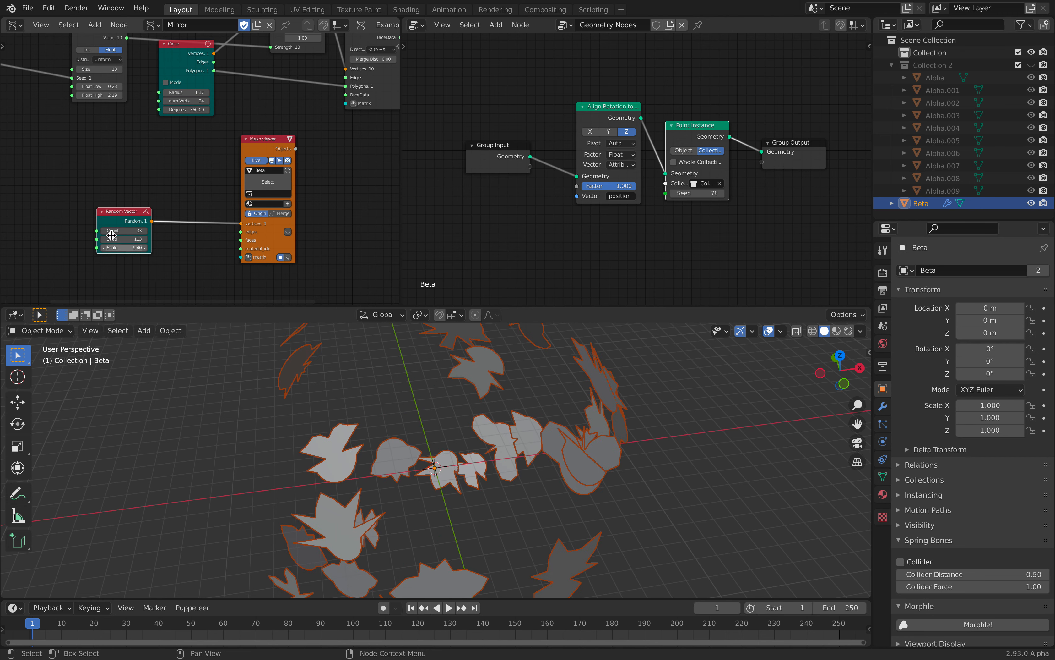
- Make room beside the Random Vector node and insert a Randomize node between it and the Beta Mesh viewer
left_click_drag(113, 212, 54, 215)
key("shift+a")
mouse_move(100, 182)
left_click(103, 154)
type("randomi")
key("Return")
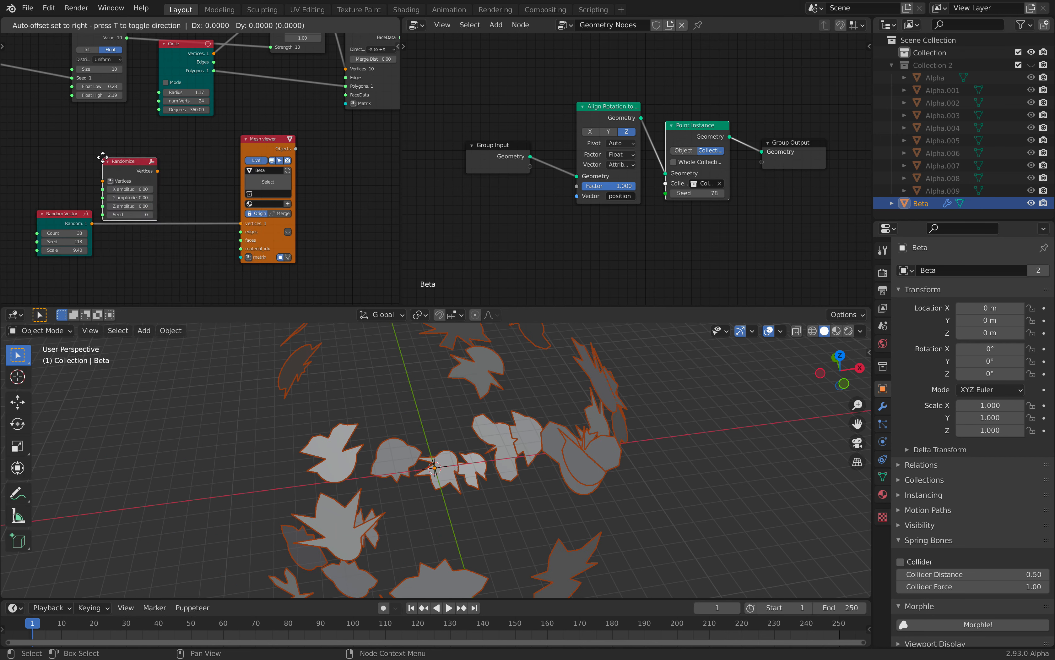
left_click(116, 173)
- Set the Randomize amplitudes to X 5.17, Y 1.01 and Z 1.01 with Seed 120, and the Random Vector Count to 171
left_click_drag(154, 204, 201, 203)
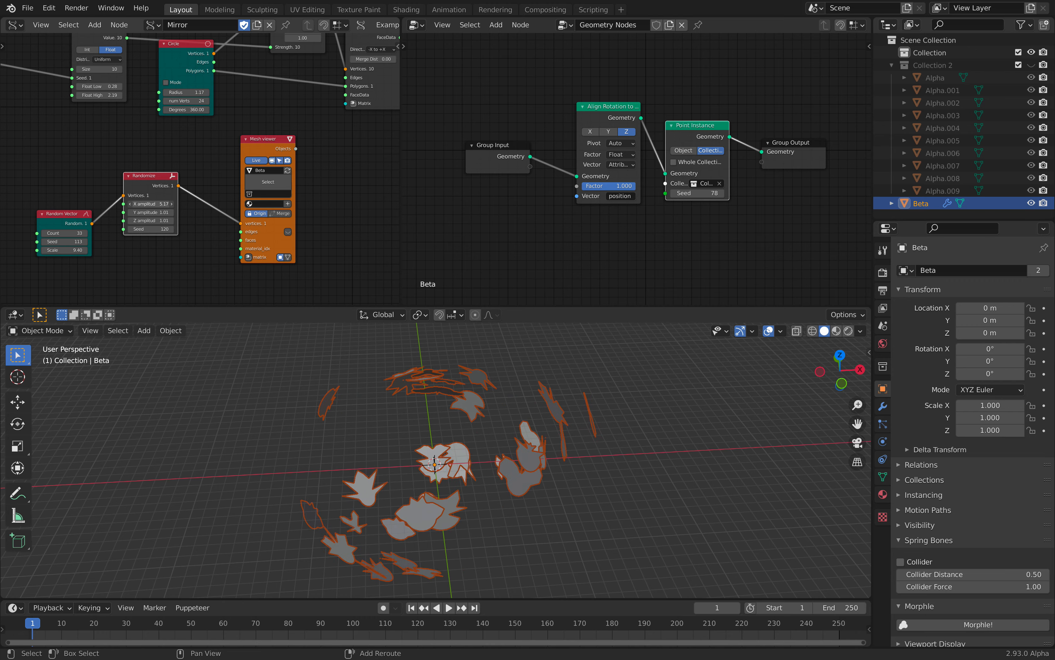
left_click_drag(79, 234, 141, 233)
middle_click_drag(499, 523, 502, 429)
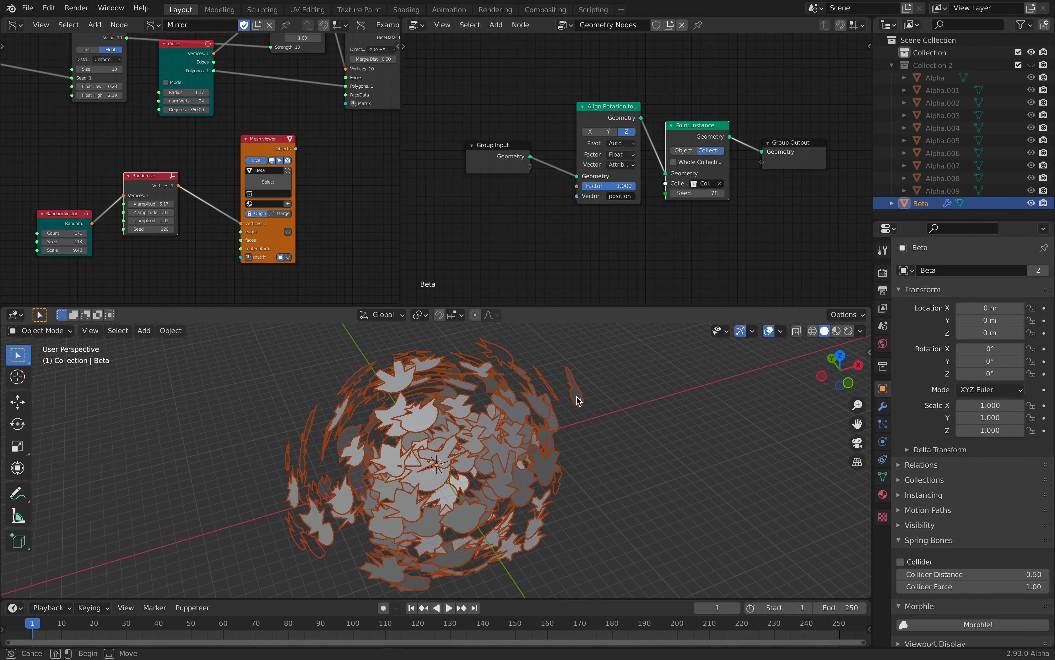
- Inspect the scattered instances from several angles and save the file
middle_click_drag(579, 396, 413, 388)
middle_click_drag(536, 366, 435, 397)
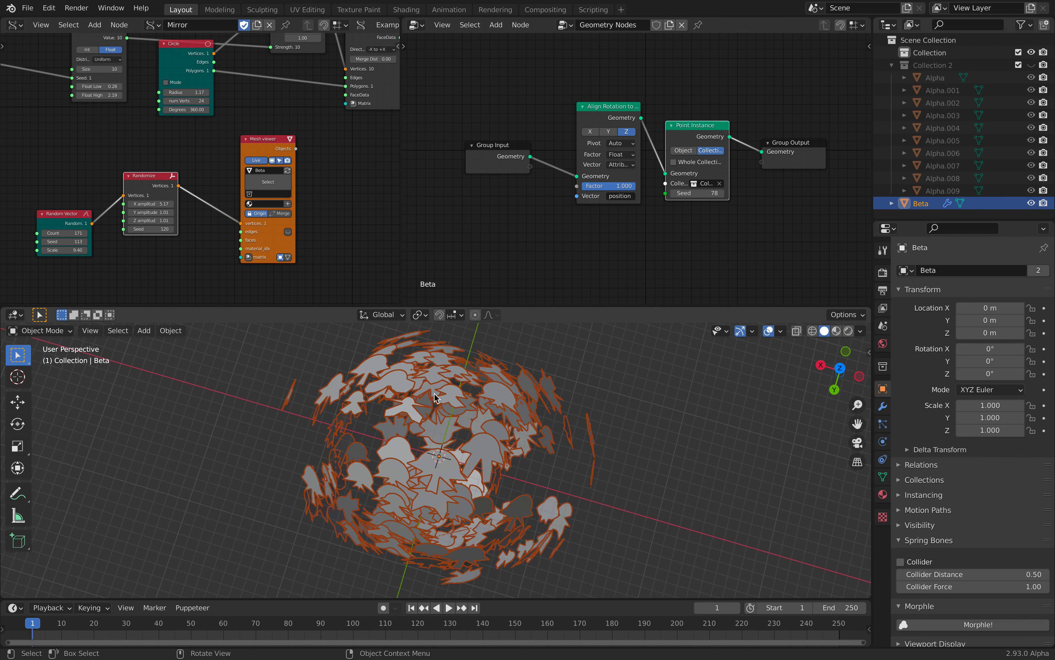
middle_click_drag(539, 470, 498, 379)
key("ctrl+s")
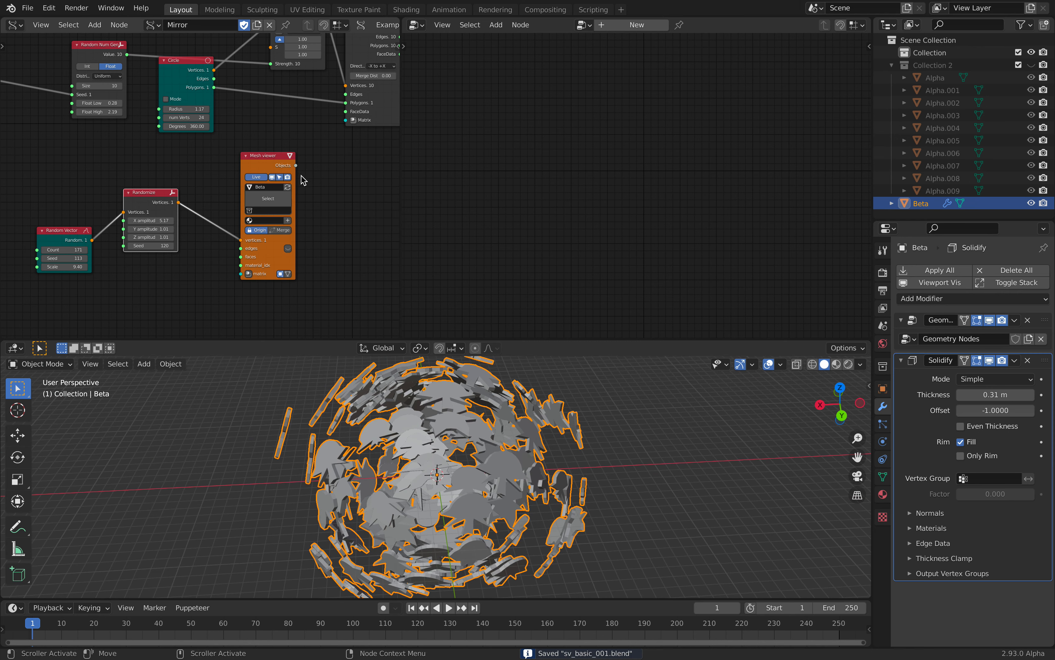
- Widen the Sverchok node editor, set the Number Range node's count to 62, and save the file
scroll(197, 175, "down", 2)
left_click_drag(401, 181, 518, 189)
middle_click_drag(462, 463, 474, 476)
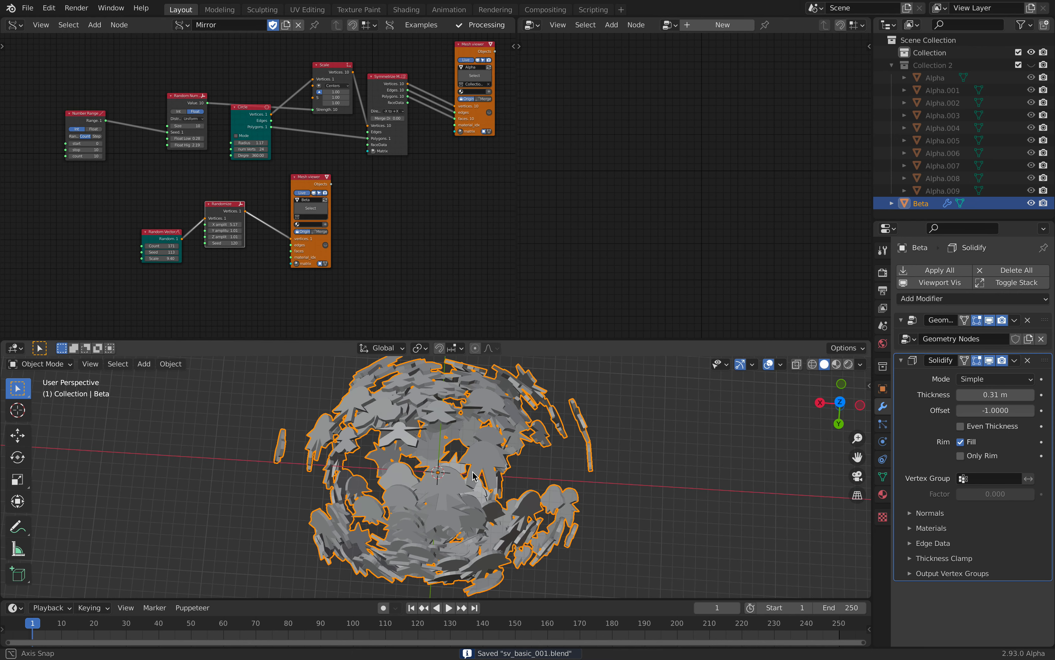
scroll(277, 146, "up", 5)
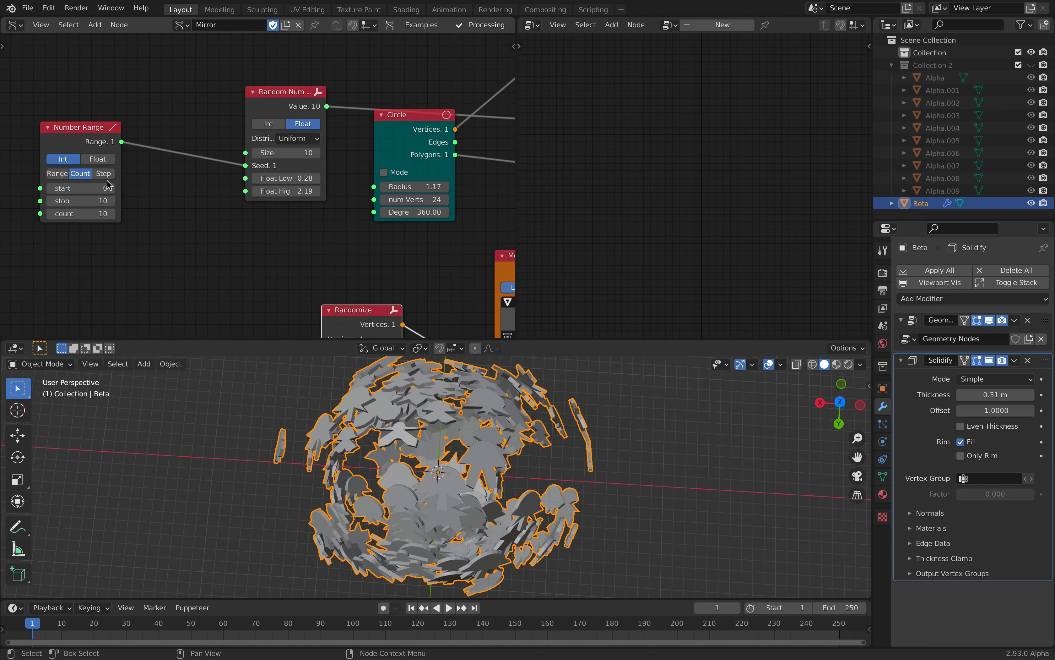
left_click_drag(91, 213, 131, 213)
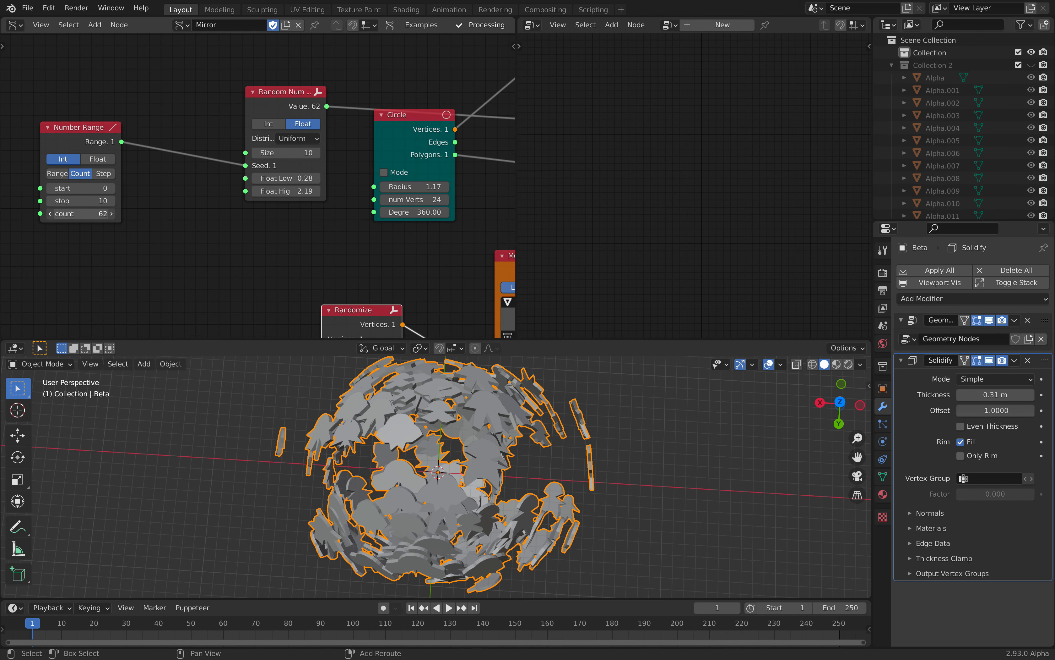
scroll(267, 204, "down", 5)
scroll(283, 196, "down", 3)
key("ctrl+s")
scroll(317, 199, "down", 4)
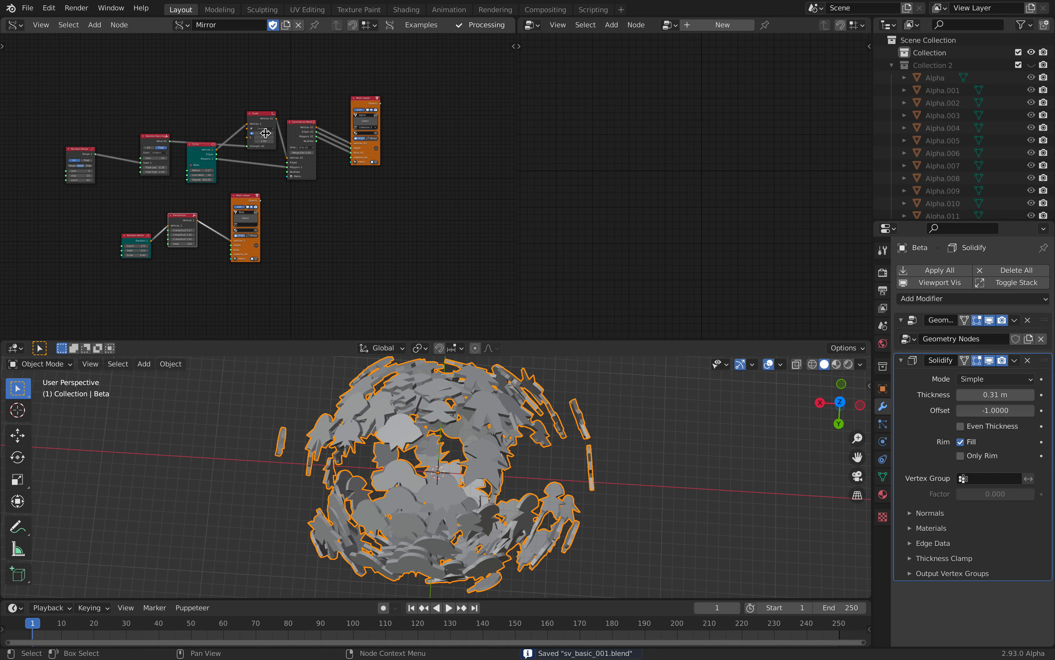
middle_click_drag(280, 120, 245, 141)
scroll(245, 142, "up", 3)
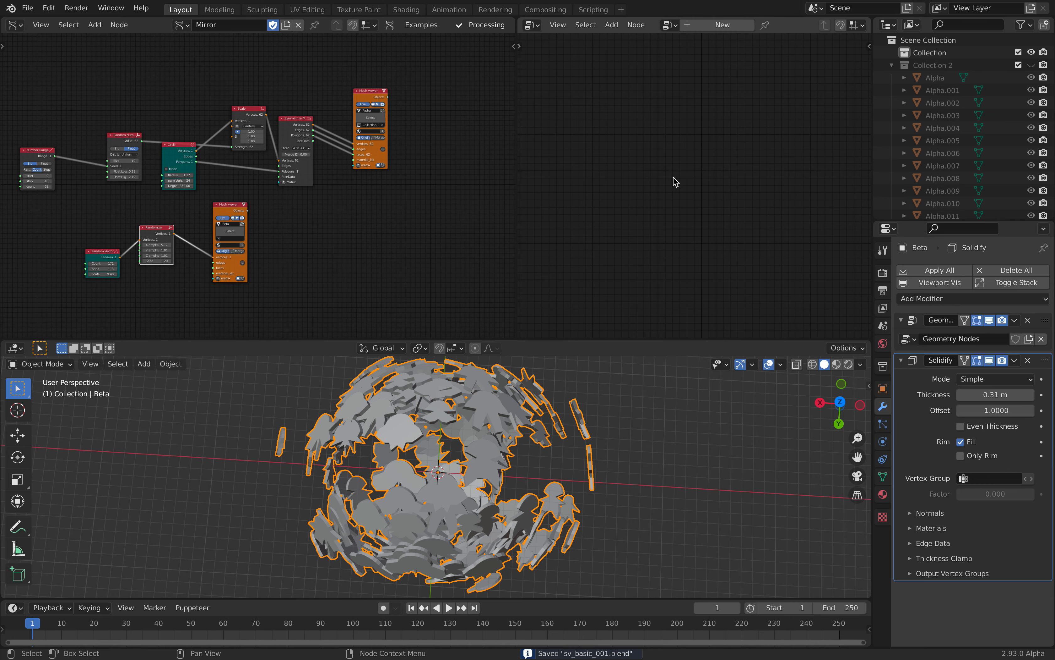
middle_click_drag(587, 376, 563, 364)
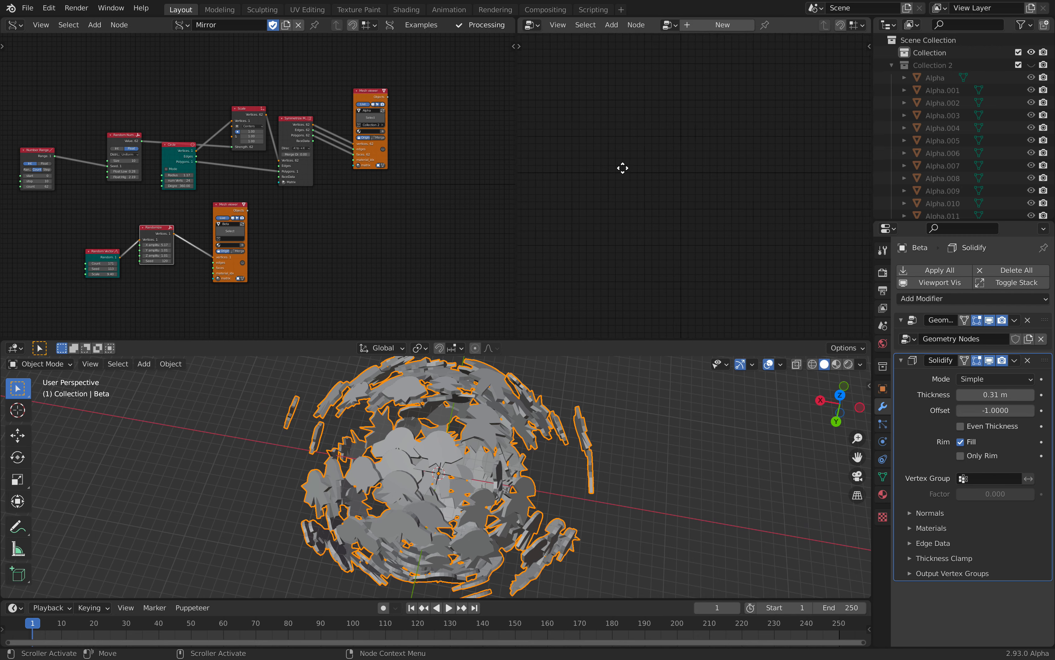
- Show the existing Geometry Nodes tree in the second node editor and pin it there
left_click(669, 25)
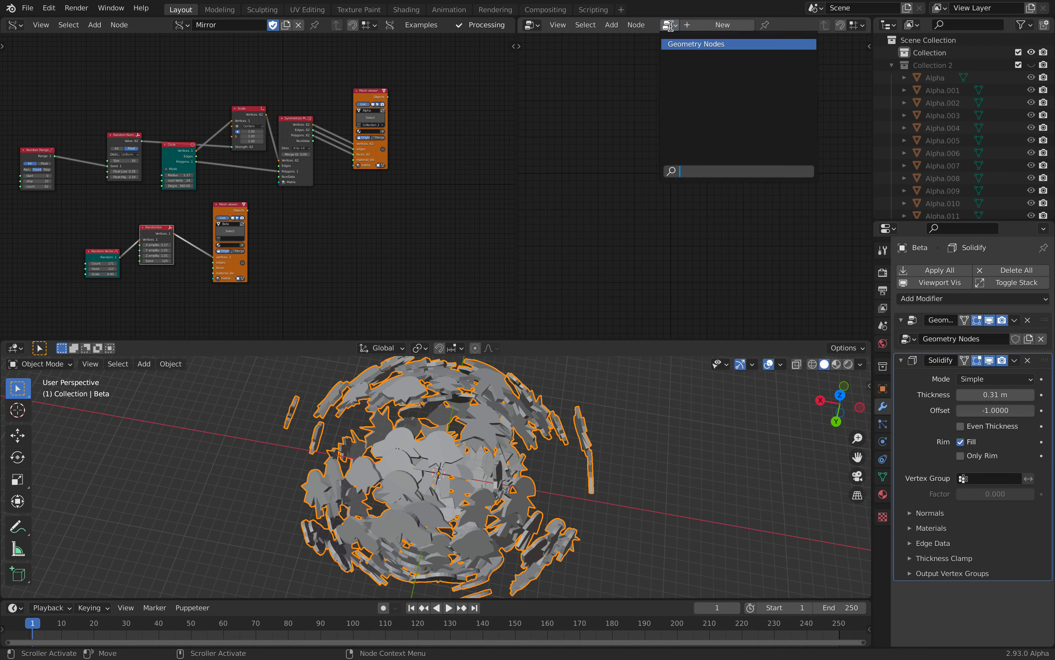
left_click(674, 43)
left_click(1046, 325)
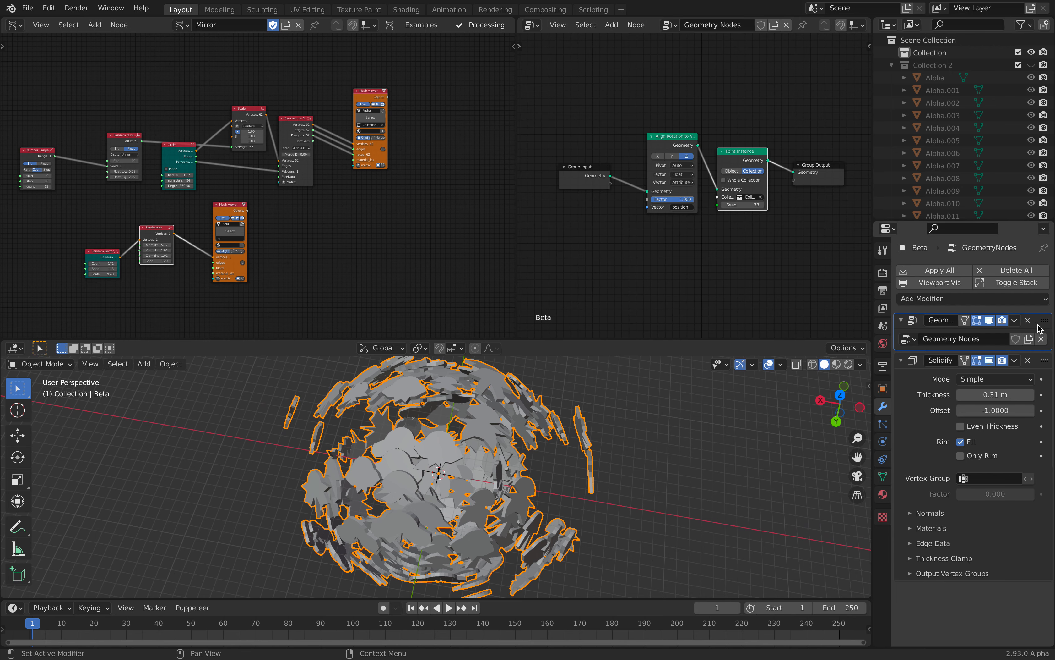
middle_click_drag(805, 140, 795, 157)
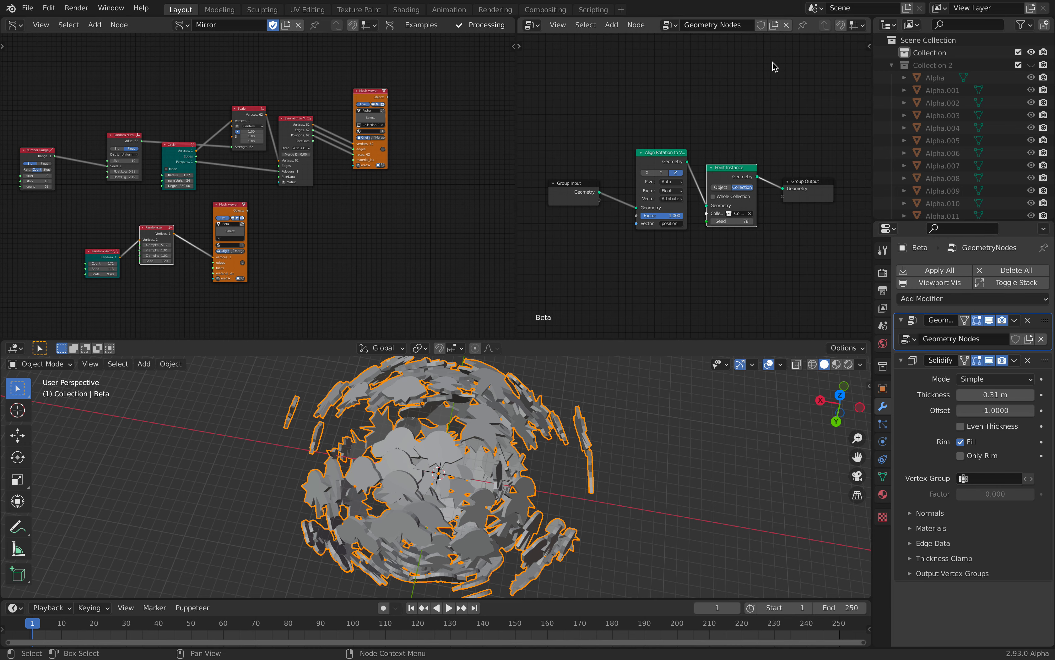
left_click(803, 24)
- Move the Random Num Gen node higher above the Circle node and reduce the Circle's Radius
scroll(170, 171, "up", 3)
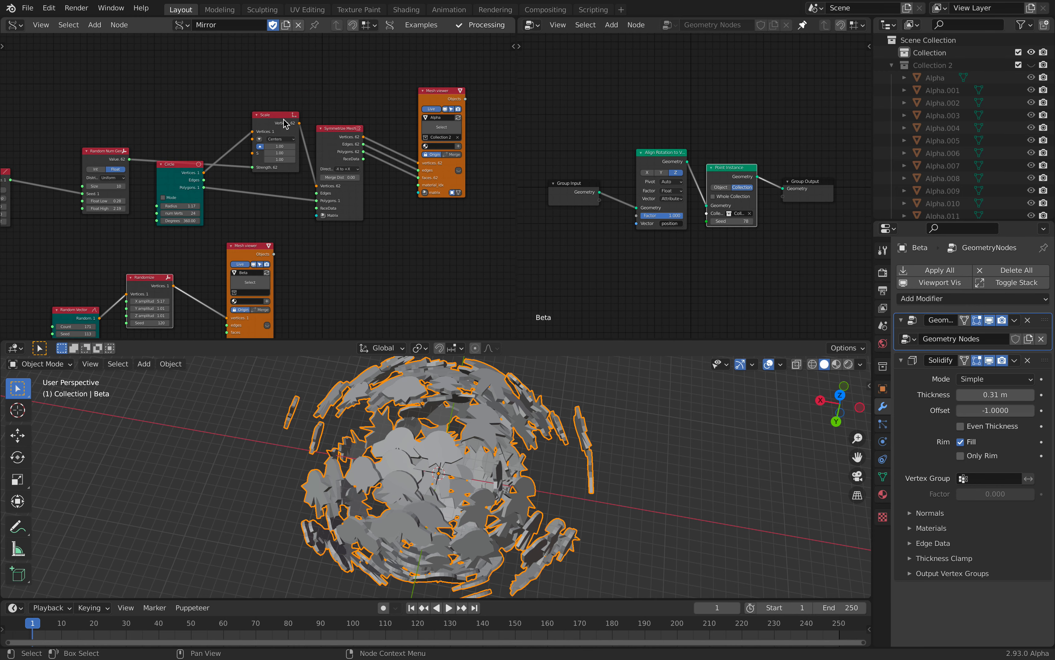
left_click(168, 166)
left_click_drag(118, 152, 112, 107)
middle_click_drag(112, 107, 140, 98)
scroll(144, 103, "up", 1)
left_click_drag(192, 157, 186, 154)
mouse_move(187, 196)
left_mouse_down()
mouse_move(205, 196)
mouse_move(180, 197)
left_mouse_up()
- Look over the Alpha viewer chain and set the Circle node's Radius to 0.89
middle_click_drag(187, 197, 92, 208)
scroll(160, 198, "up", 2)
middle_click_drag(388, 149, 323, 206)
scroll(346, 170, "up", 2)
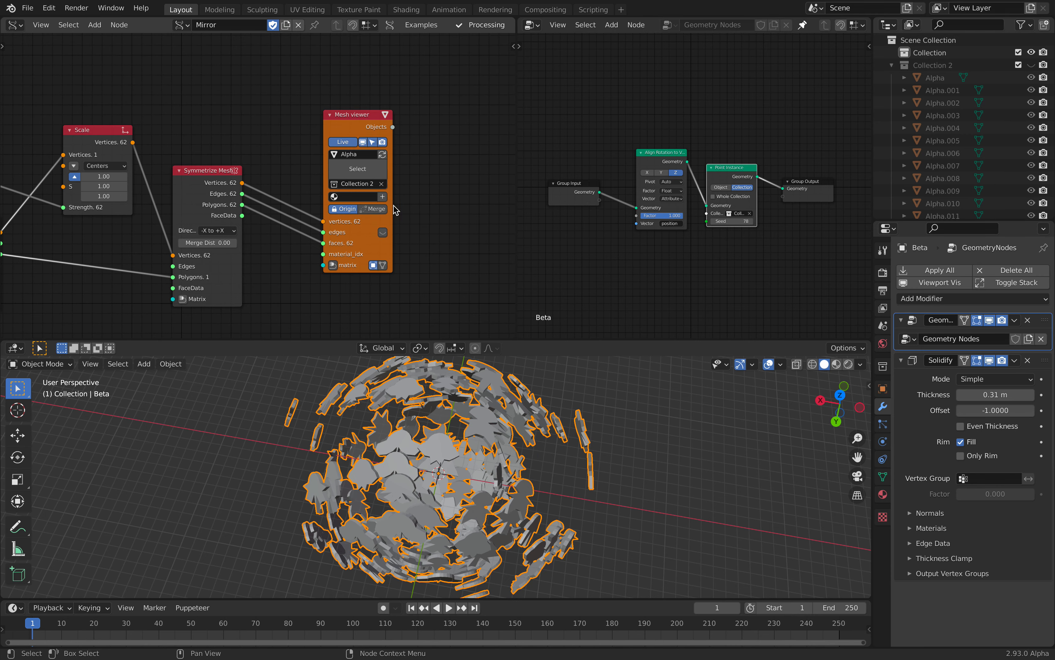
scroll(374, 127, "up", 2)
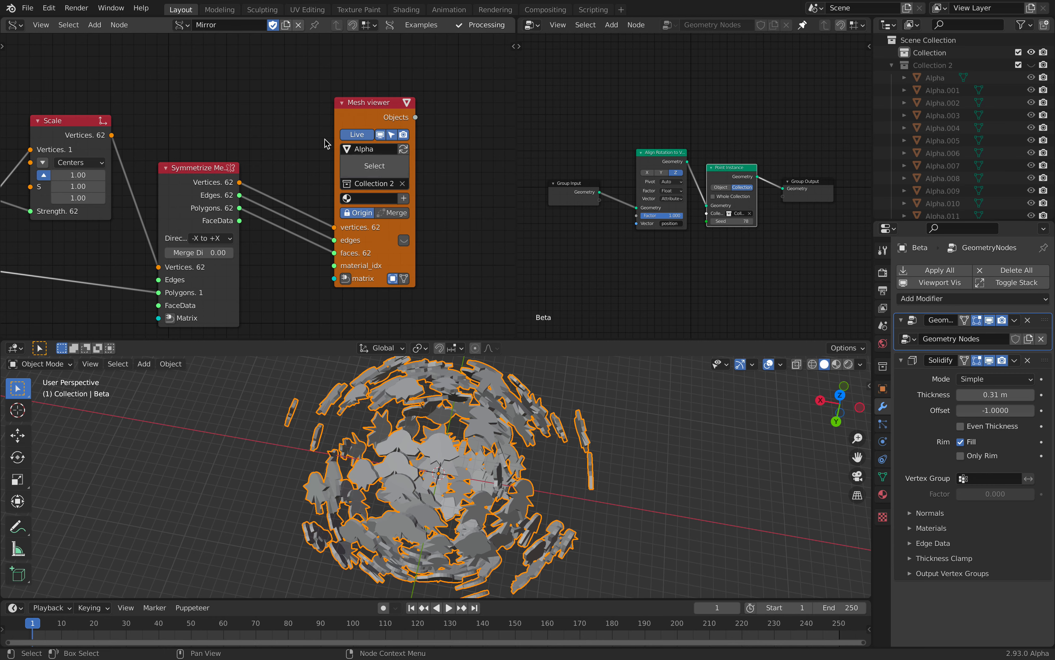
scroll(356, 124, "down", 4)
middle_click_drag(60, 184, 251, 161)
scroll(251, 161, "up", 1)
mouse_move(214, 233)
left_mouse_down()
mouse_move(244, 233)
mouse_move(210, 234)
left_mouse_up()
- Inspect the scattered instances from different angles and show Beta's mesh data properties
middle_click_drag(471, 454, 505, 450)
left_click(463, 458)
scroll(368, 162, "down", 1)
middle_click_drag(368, 161, 285, 125)
scroll(285, 126, "up", 1)
middle_click_drag(480, 414, 498, 414)
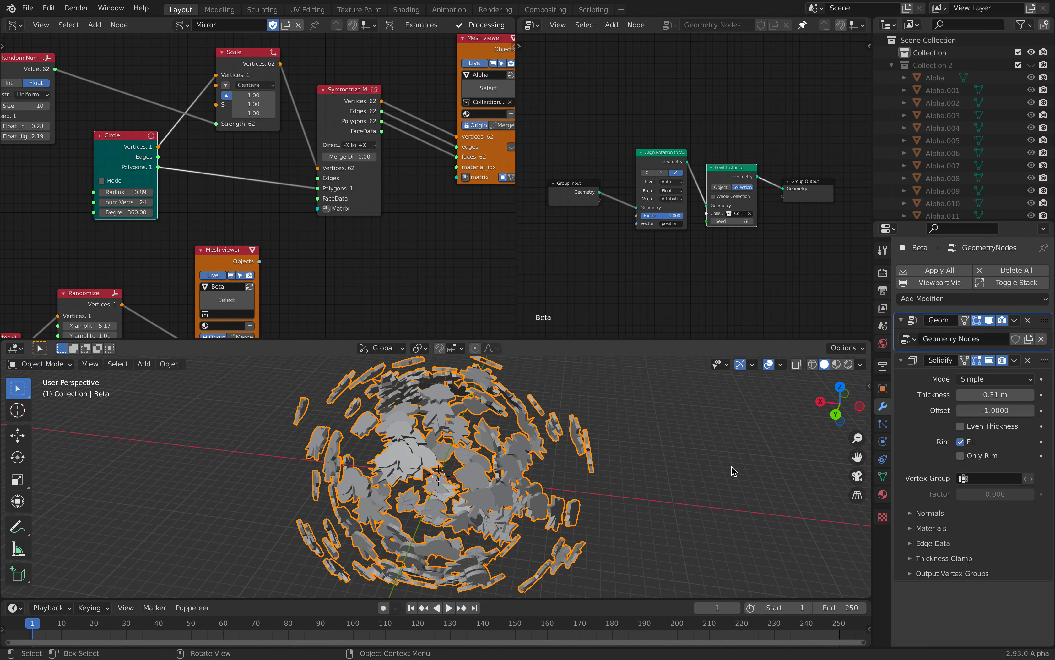
left_click(883, 477)
left_click(958, 445)
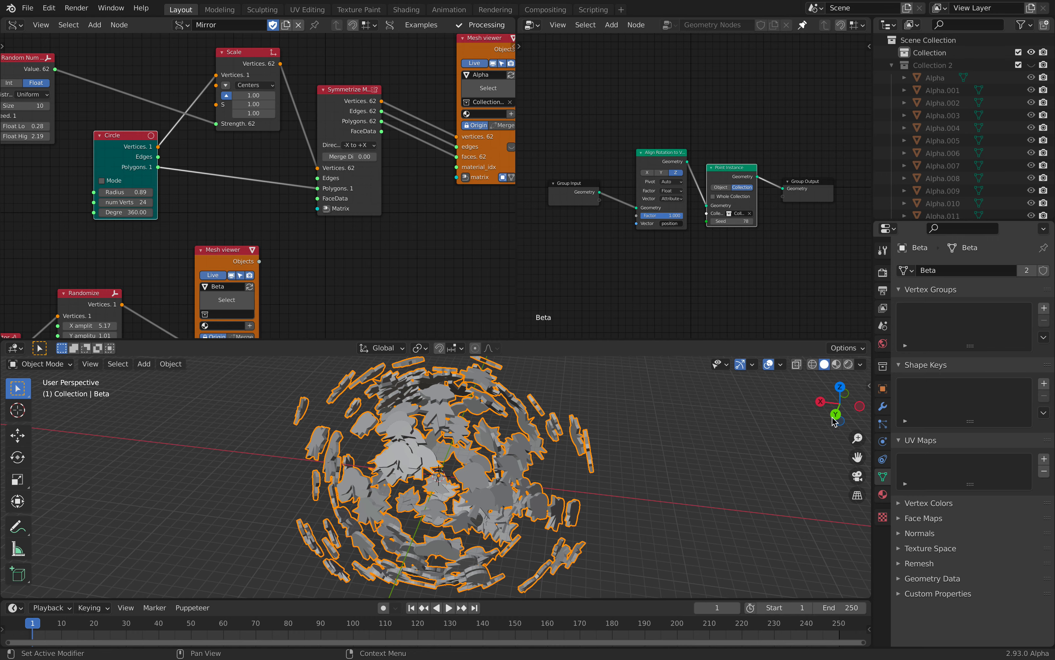
- Move the Alpha Mesh viewer closer to the Symmetrize Mesh node
scroll(405, 208, "down", 2)
left_click_drag(448, 78, 390, 101)
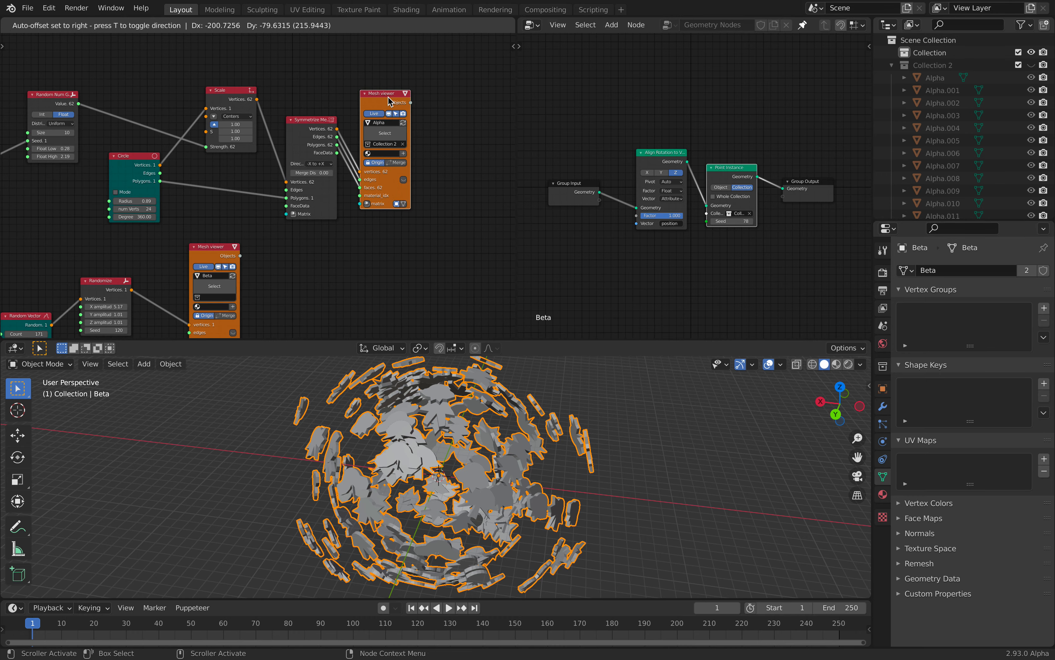
middle_click_drag(159, 171, 227, 135)
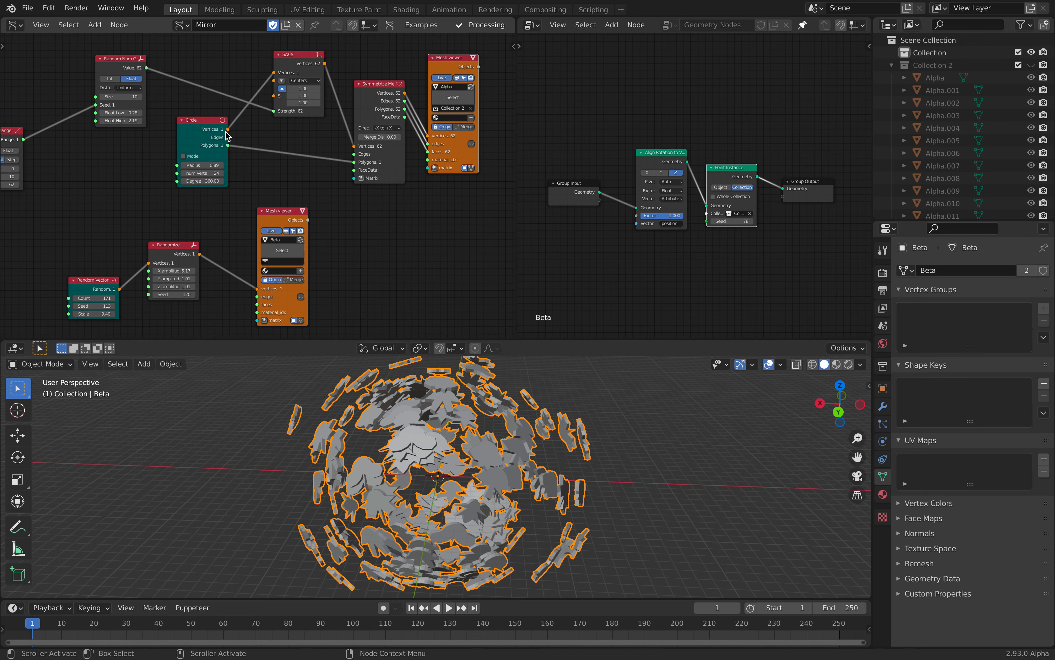
- Add a separate Number Range node in the empty space beside the Beta Mesh viewer
scroll(226, 135, "down", 1)
middle_click_drag(355, 250, 234, 195)
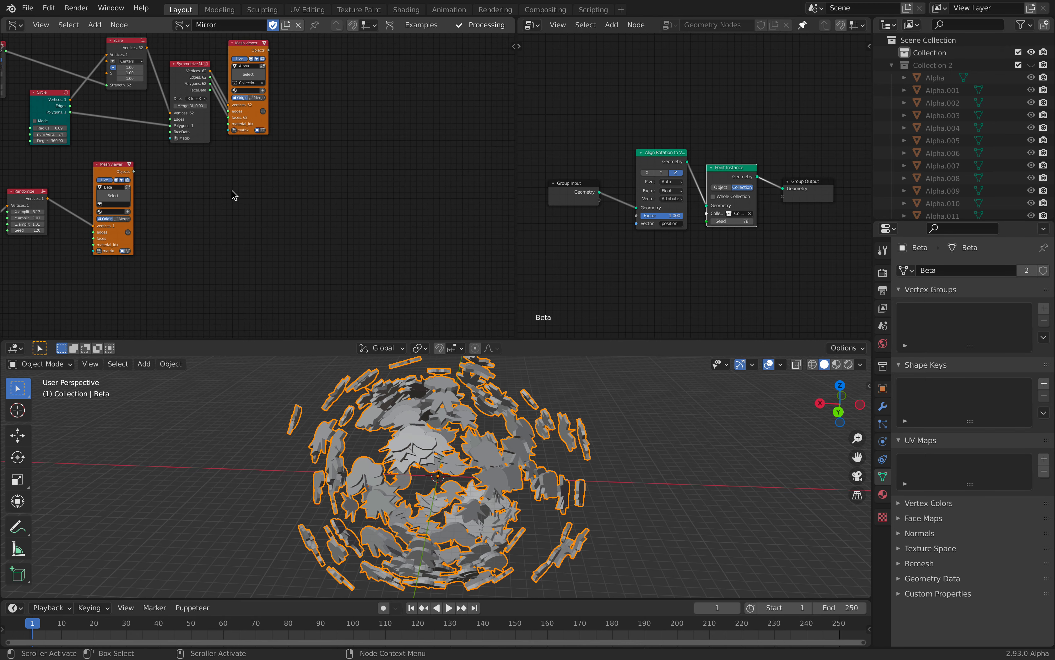
key("shift+1")
mouse_move(253, 185)
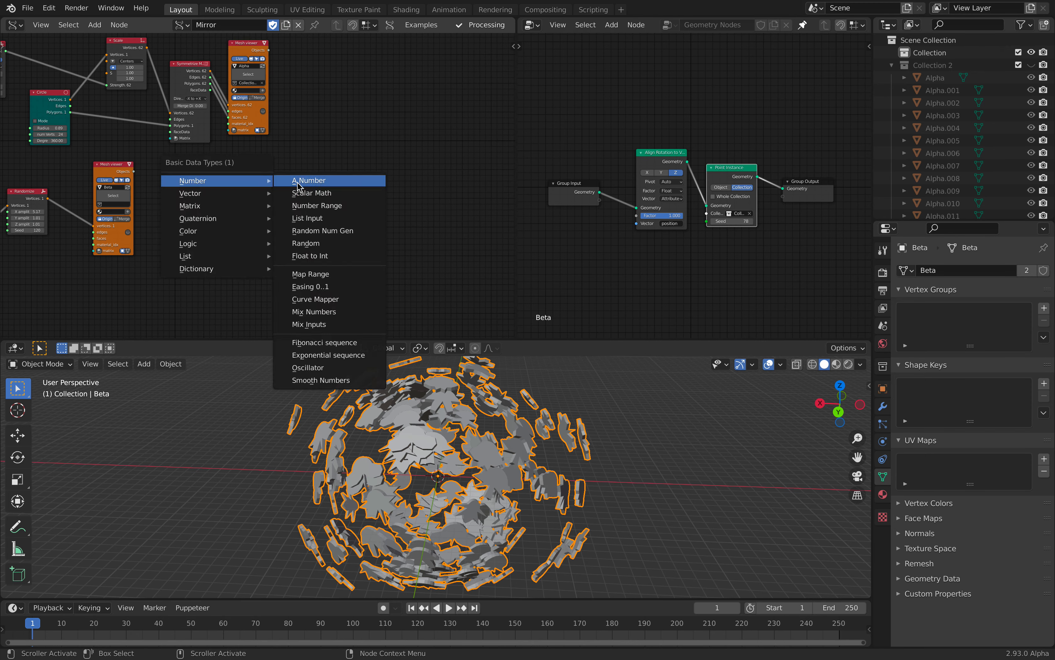
left_click(329, 205)
scroll(276, 198, "up", 3)
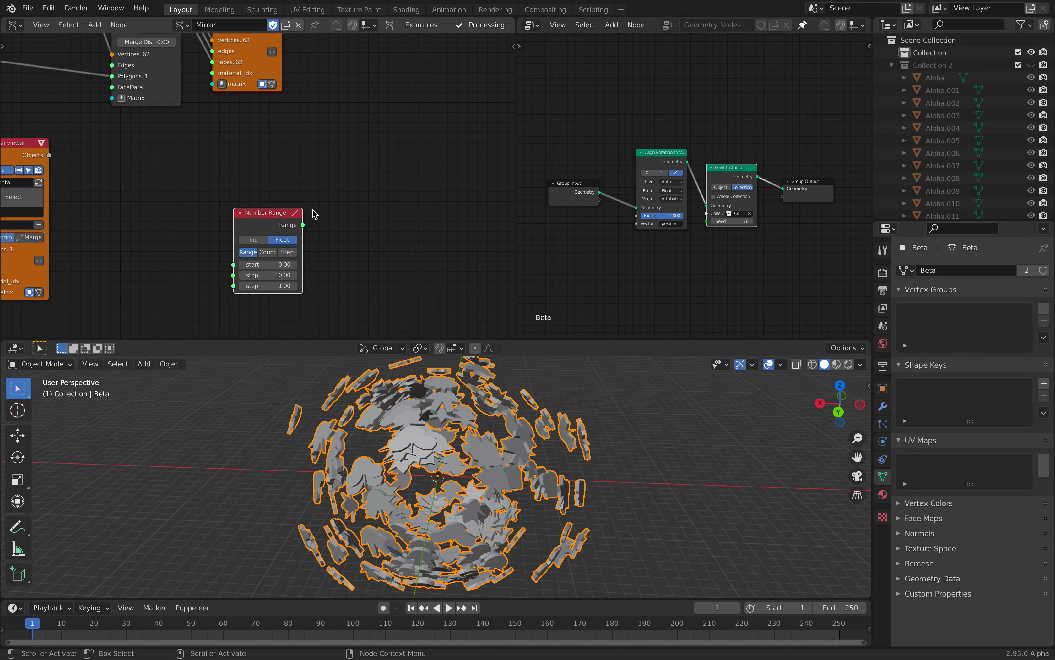
scroll(298, 213, "up", 1)
- Add a Stethoscope MK2 node beside the new Number Range node and look through the connection node categories
key("shift+a")
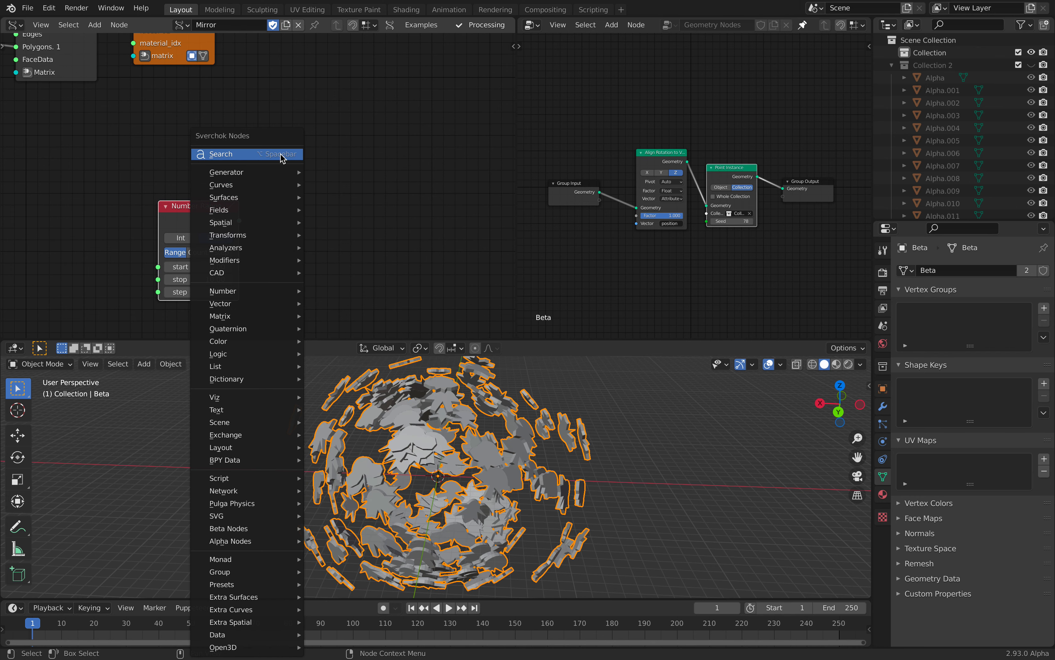
left_click(282, 158)
type("stet")
key("Return")
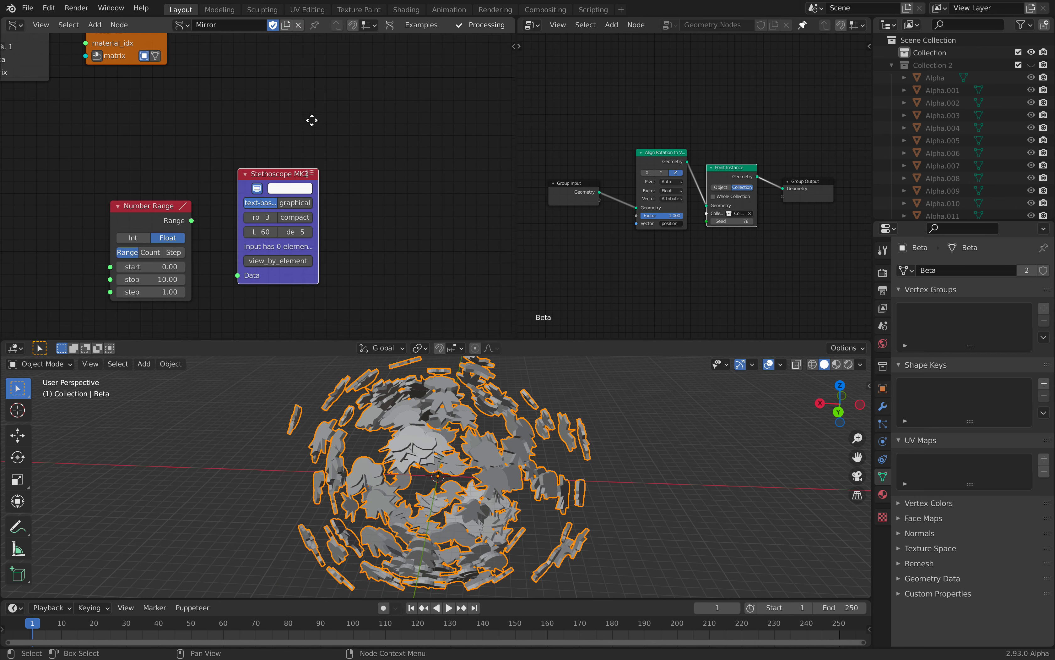
middle_click_drag(312, 121, 292, 107)
left_click(365, 161)
middle_click_drag(347, 166, 336, 162)
key("4")
mouse_move(378, 161)
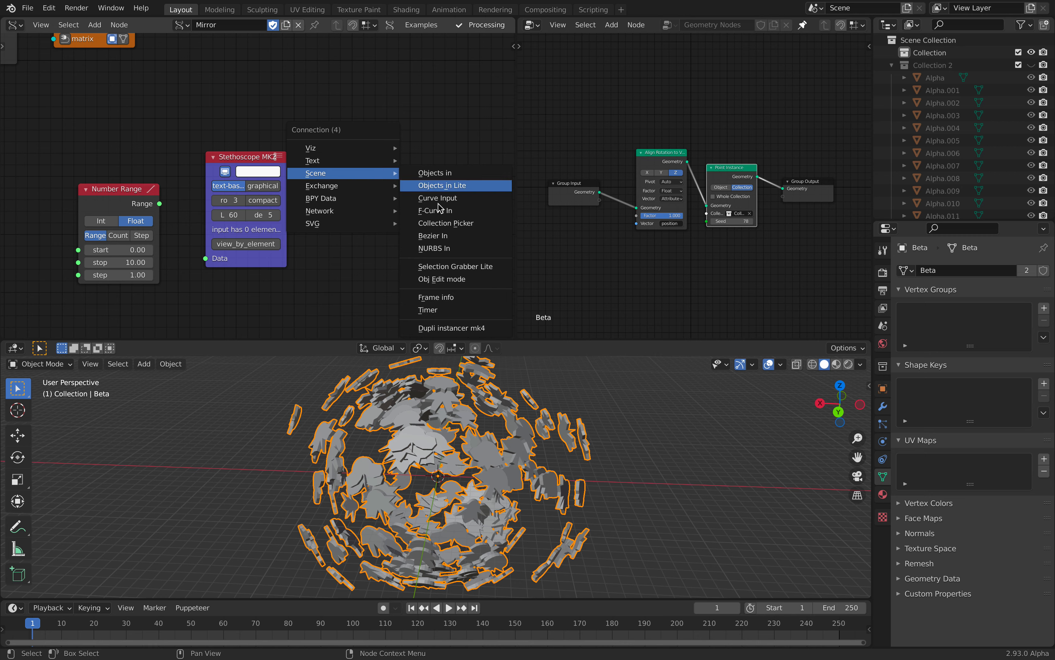
- Connect the new Number Range node's output to the Stethoscope's Data input to display its list
middle_click_drag(293, 123, 407, 116)
left_click_drag(274, 197, 321, 251)
middle_click_drag(314, 195, 222, 204)
scroll(257, 191, "up", 5)
middle_click_drag(348, 184, 368, 150)
left_click_drag(111, 171, 104, 140)
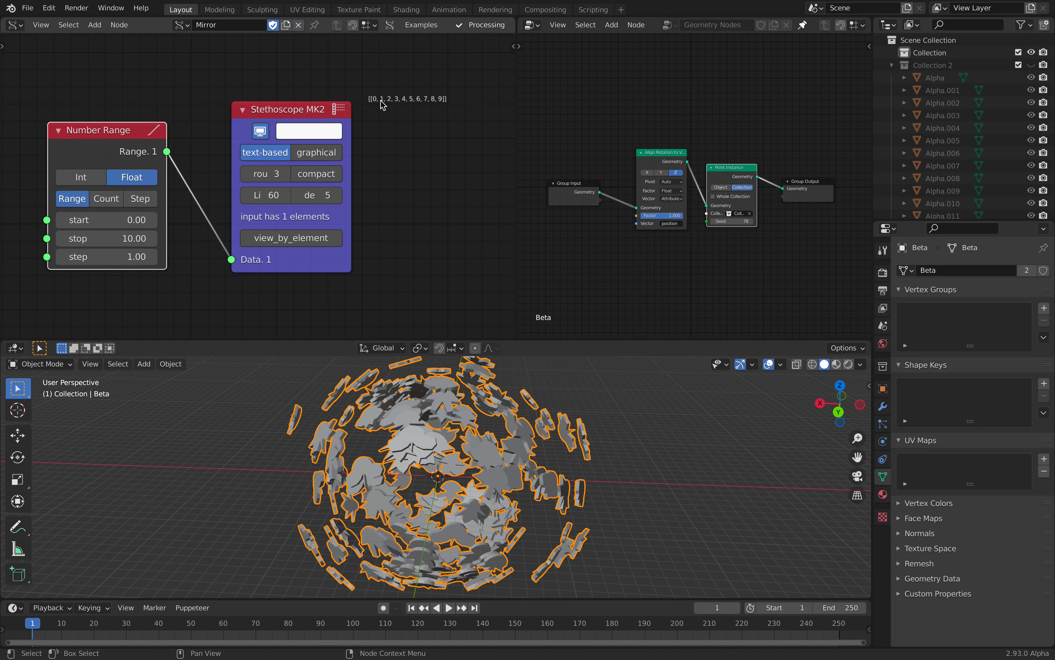
- Try the Number Range with stop 10.59 in Count mode, and delete it along with the Stethoscope
left_click_drag(131, 238, 136, 238)
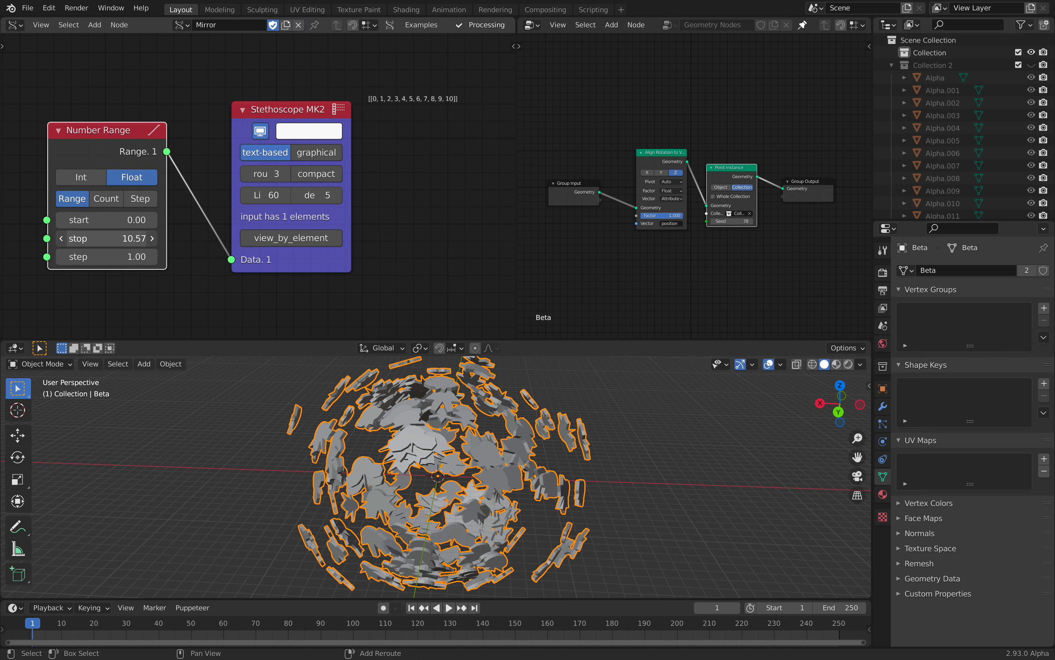
left_click(116, 205)
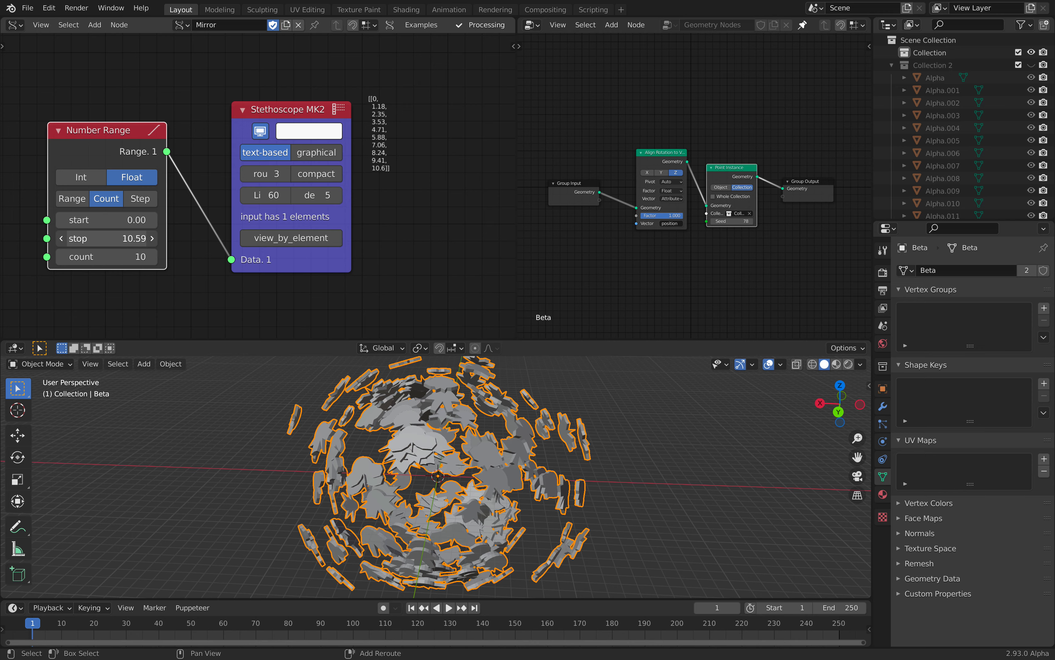
key("x")
key("x")
- Add a Cylinder generator node in the empty space beside the Beta Mesh viewer
scroll(244, 214, "down", 5)
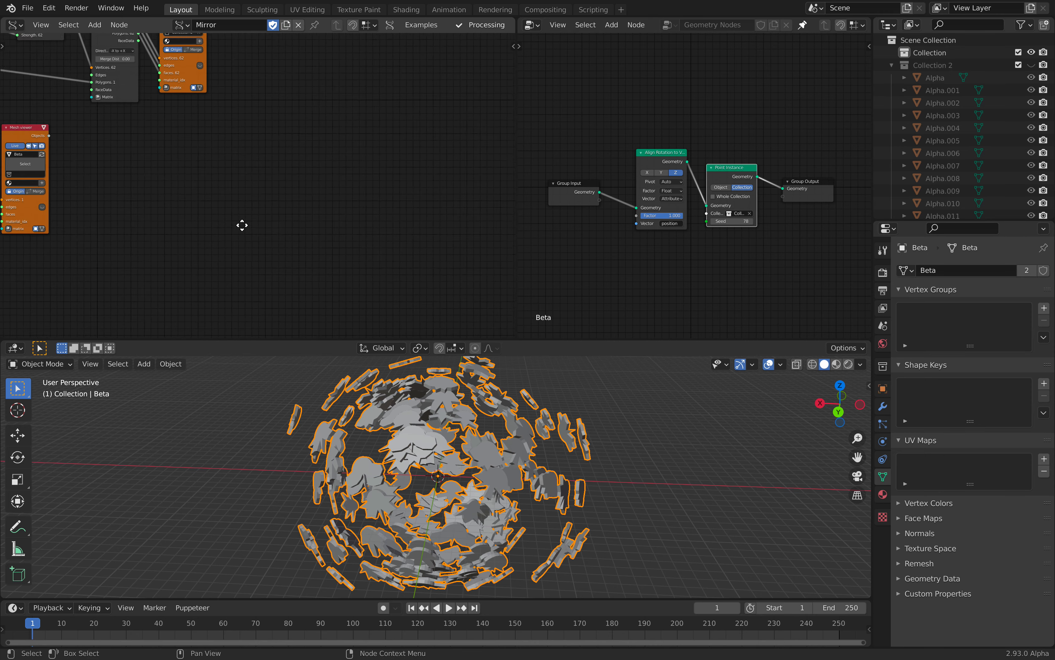
middle_click_drag(246, 212, 242, 198)
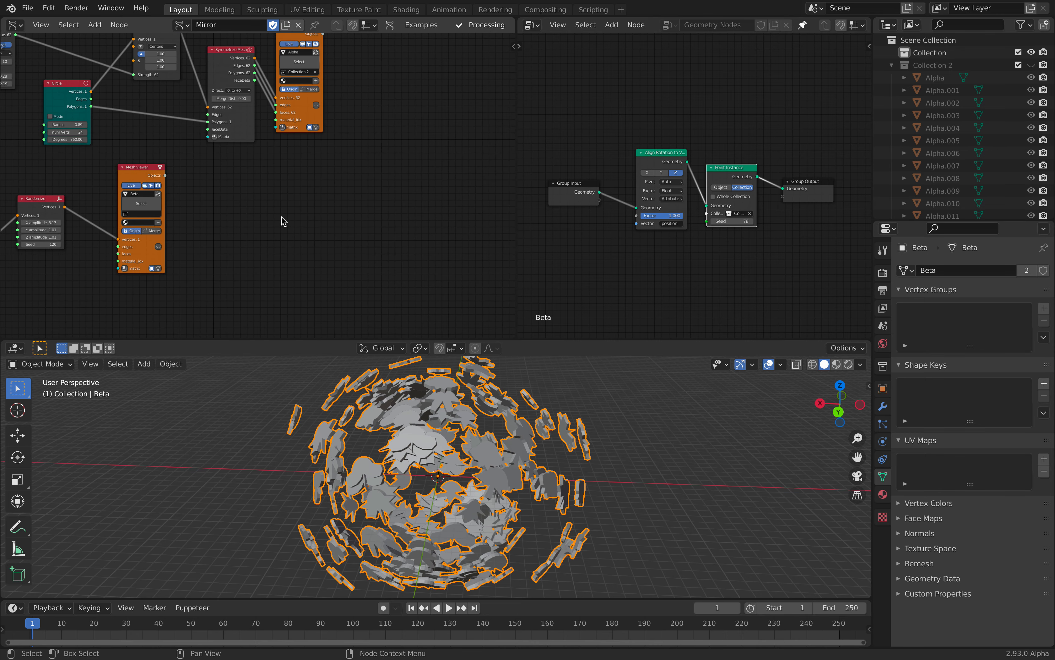
key("2")
mouse_move(281, 205)
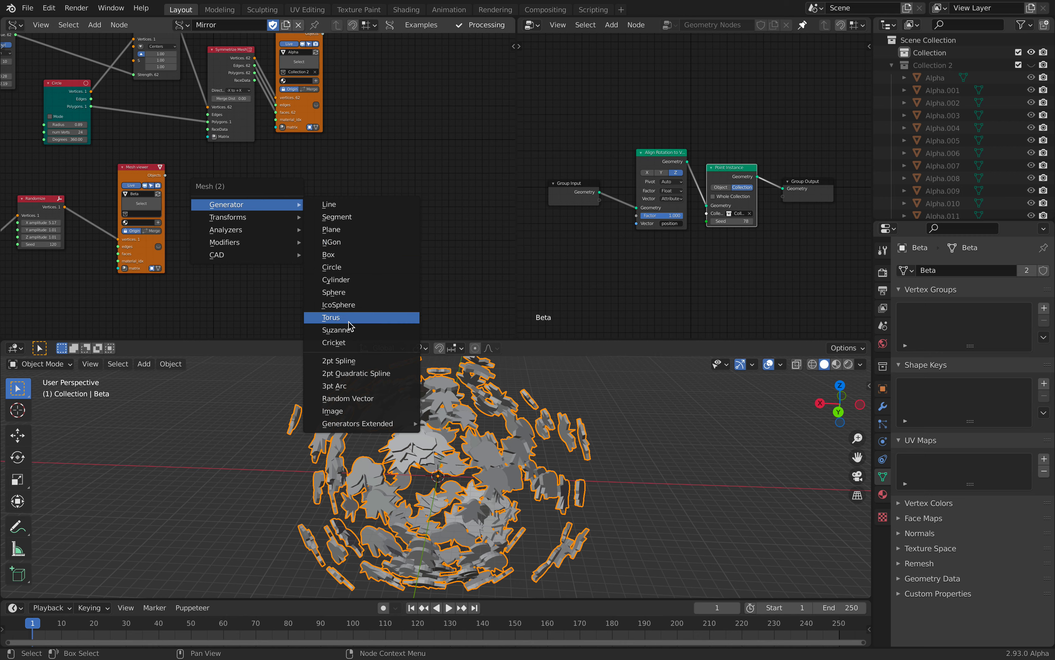
left_click(347, 279)
left_click(308, 200)
- Add a Mesh viewer beside the Cylinder node and link the cylinder's vertices, edges and polygons to it
middle_click_drag(322, 196, 221, 178)
key("alt+space")
type("mesh v")
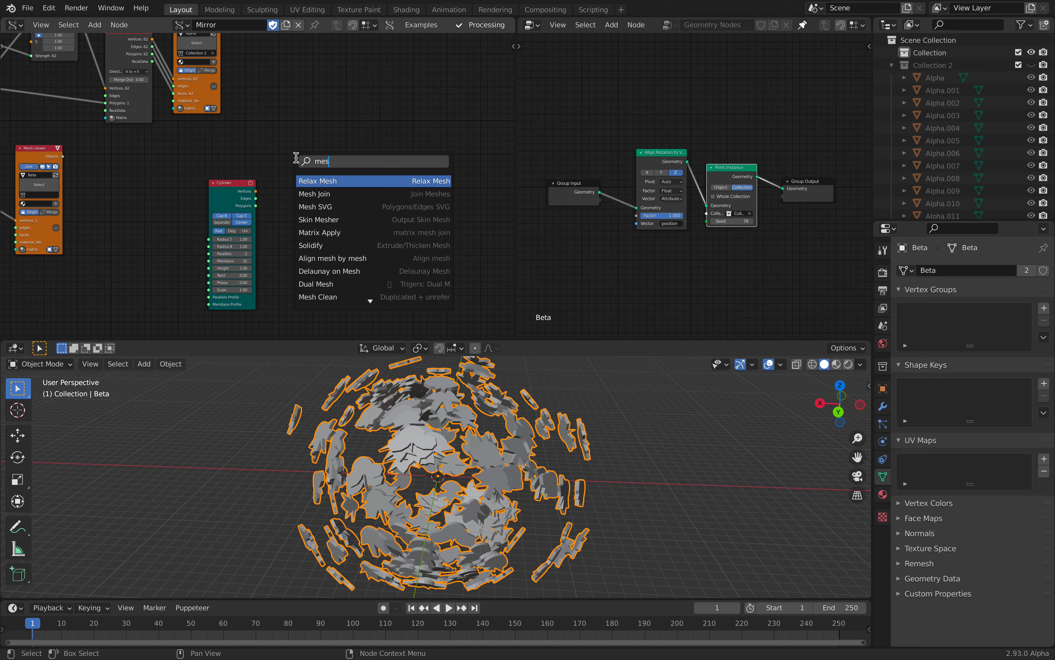
key("Return")
left_click(296, 157)
scroll(236, 169, "up", 3)
left_click(232, 180)
left_click(322, 165, "shift")
key("f")
- Set the Cylinder node's Parallels to 16 and its Height to 41.12
middle_click_drag(530, 491, 580, 493)
scroll(542, 479, "up", 4)
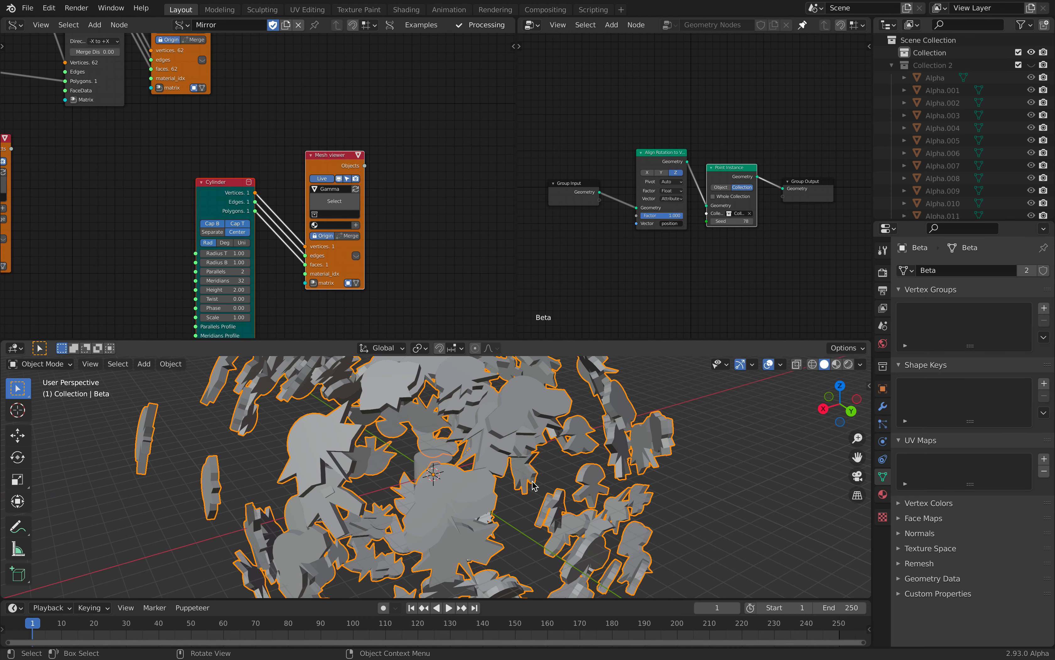
scroll(530, 483, "down", 7)
left_click_drag(235, 271, 340, 291)
middle_click_drag(444, 487, 428, 456)
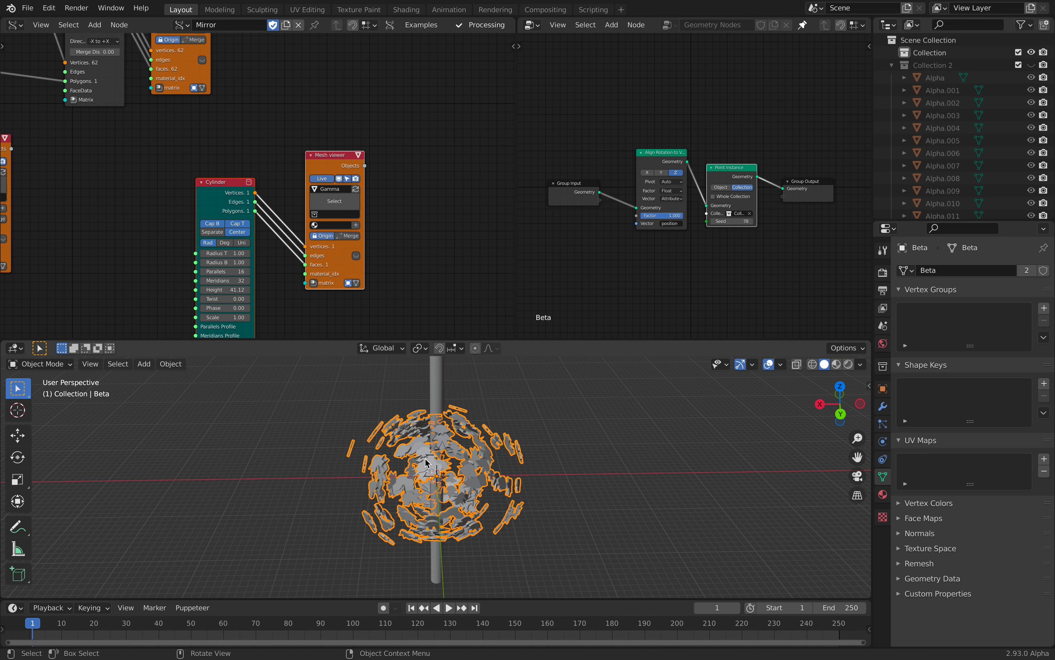
- Add a Random Num Gen node between the Beta Mesh viewer and the Cylinder node
scroll(224, 189, "down", 3)
scroll(242, 233, "left", 4, "ctrl")
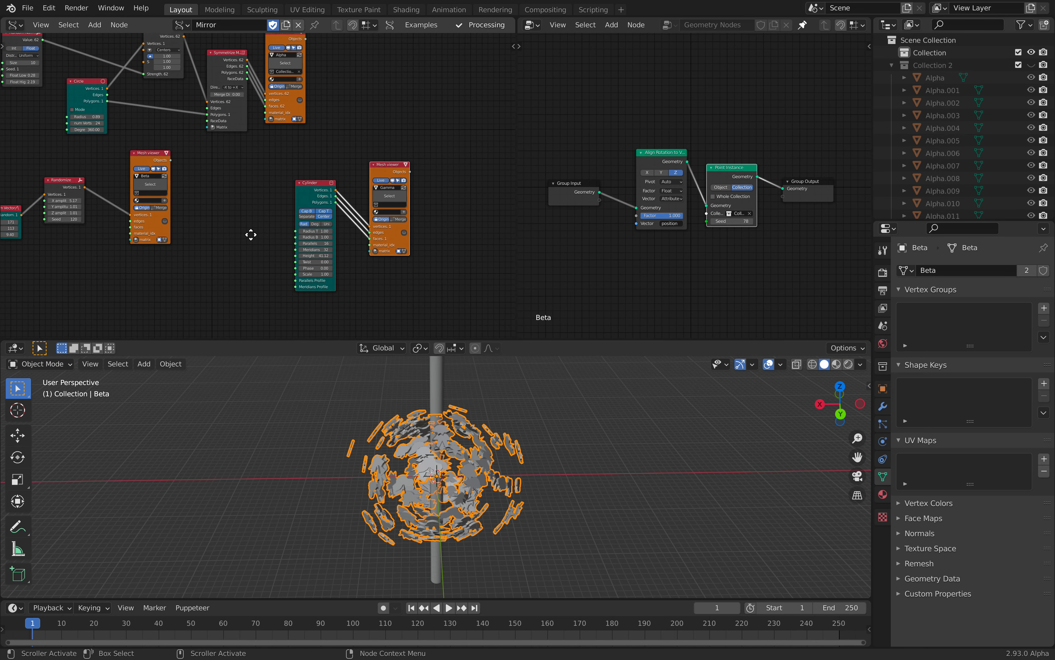
key("shift+a")
left_click(230, 154)
type("randon")
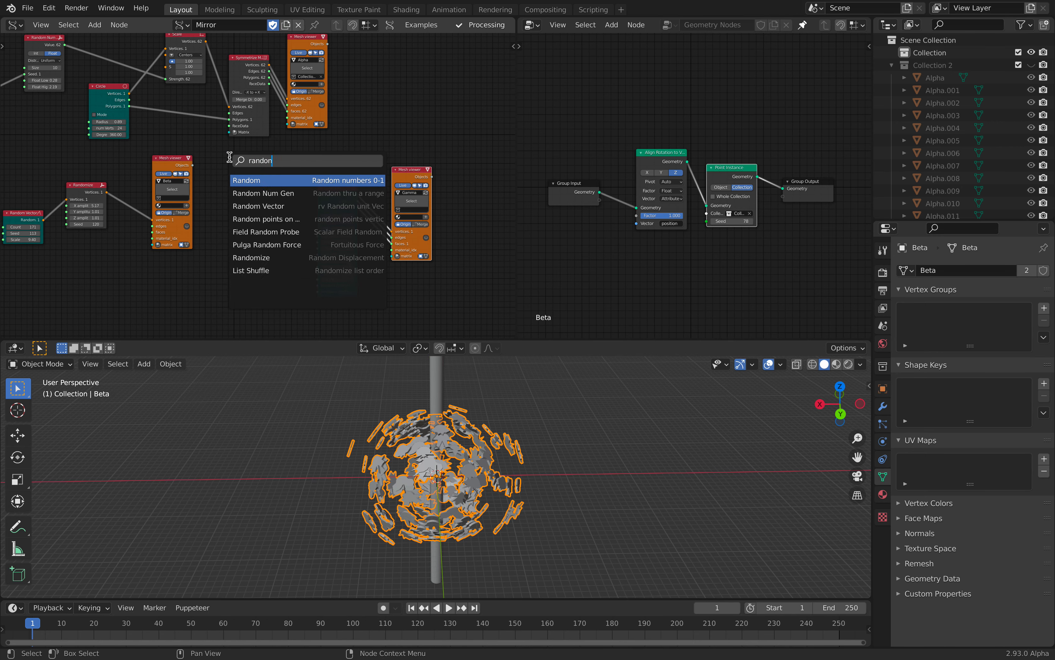
key("BackSpace")
type("m n")
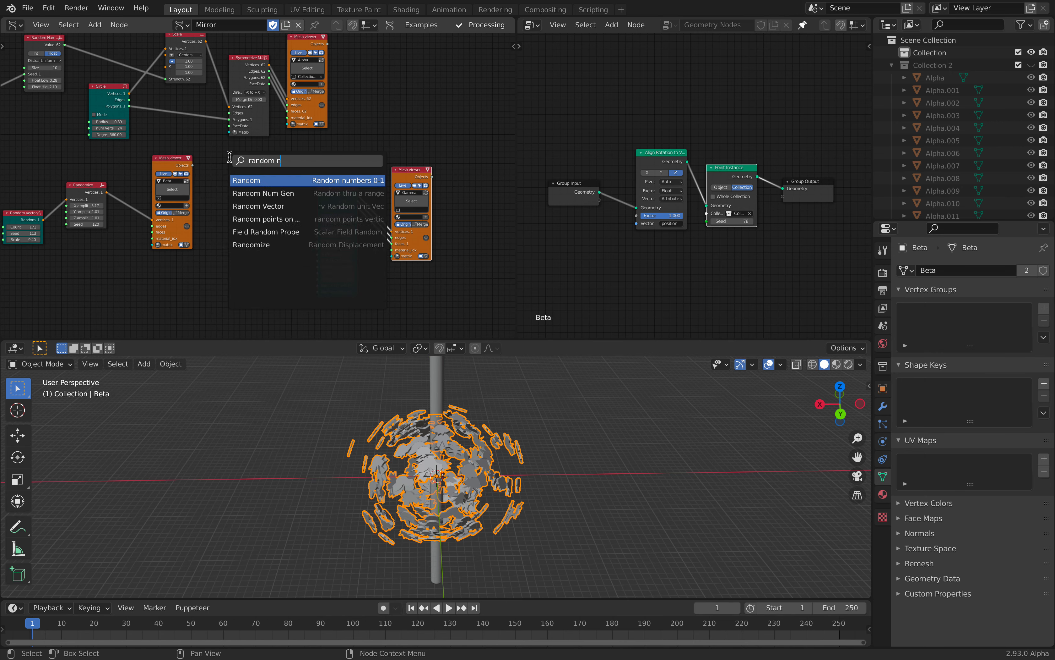
key("Down")
key("Return")
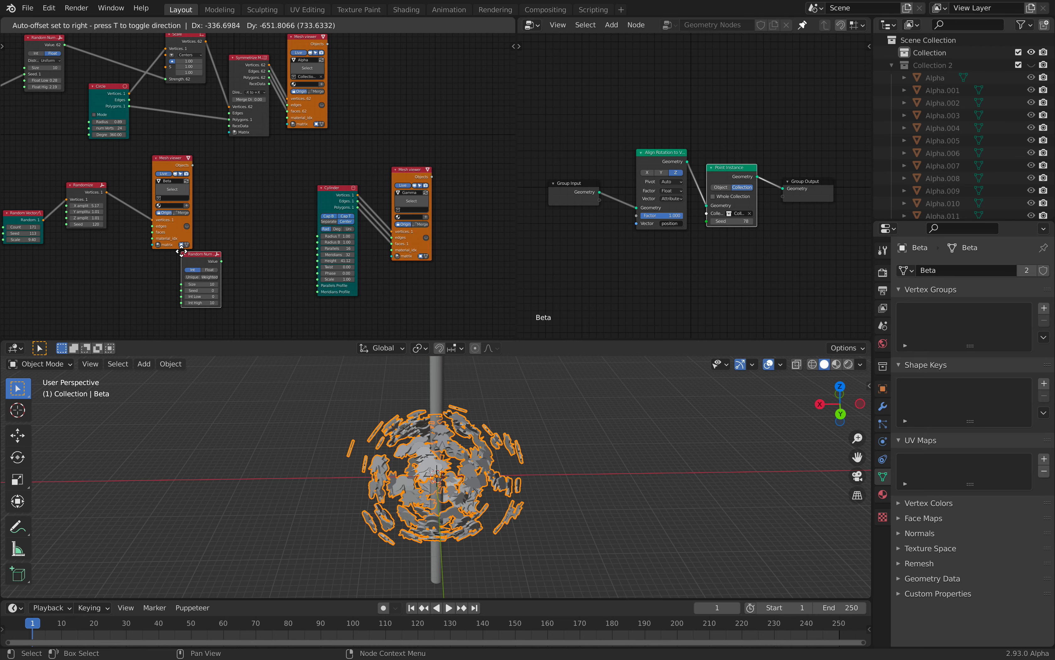
left_click(184, 253)
- Place the new Random Num Gen node nearer the Cylinder and try its Value output on the Parallels Profile
scroll(203, 253, "up", 2)
middle_click_drag(202, 248, 140, 191)
left_click_drag(119, 233, 193, 225)
scroll(192, 223, "up", 1)
middle_click_drag(191, 223, 165, 197)
left_click_drag(194, 205, 266, 254)
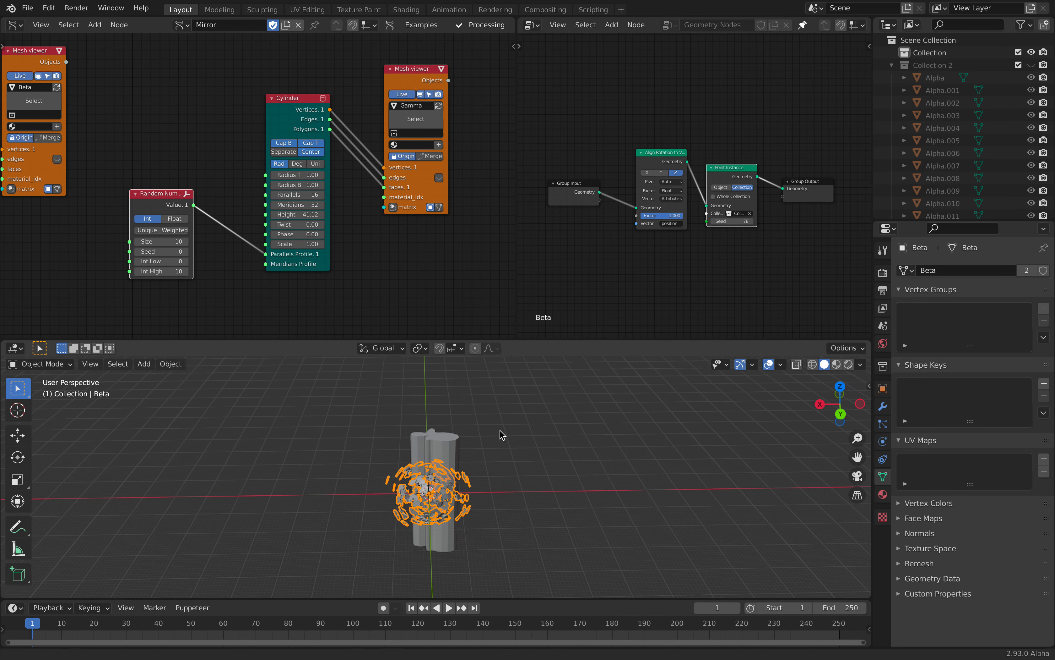
middle_click_drag(500, 434, 480, 441)
- Move the random value link to the Cylinder's Meridians Profile input and select the resulting cylinder object
left_click_drag(266, 254, 267, 265)
middle_click_drag(502, 393, 451, 421)
left_click(431, 436)
scroll(431, 440, "down", 2)
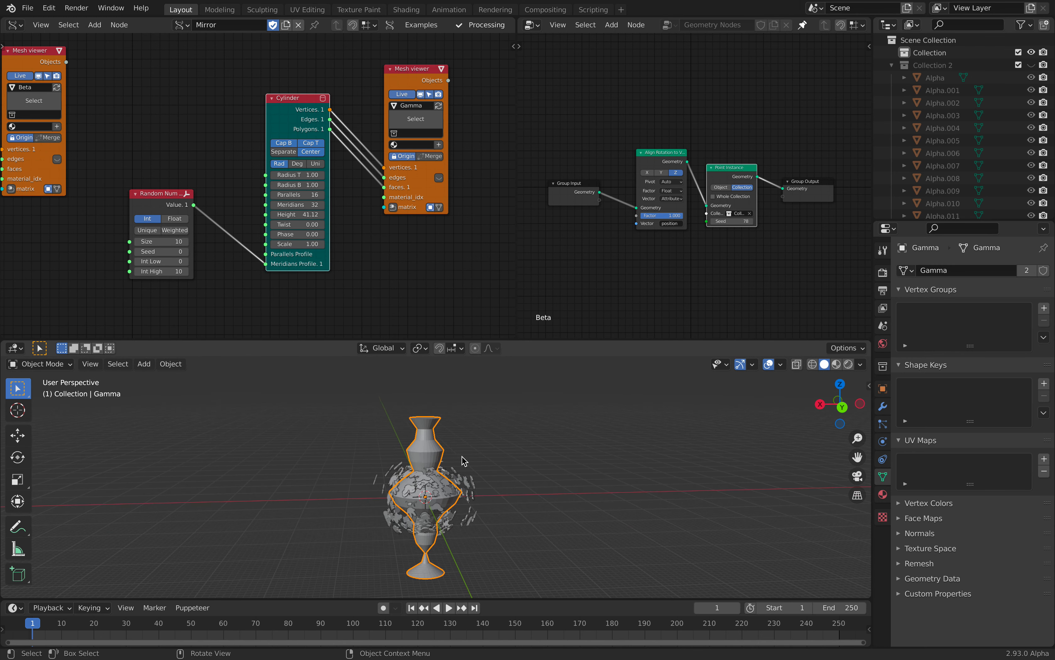
- Set the profile's Random Num Gen to Size 36 and Seed 454, and the Cylinder's two radii to 1.19 with 18 Parallels
scroll(162, 281, "up", 1)
left_click_drag(158, 247, 180, 247)
middle_click_drag(501, 480, 477, 463)
scroll(256, 183, "up", 1)
mouse_move(307, 174)
left_mouse_down()
mouse_move(327, 185)
mouse_move(316, 185)
left_mouse_up()
left_click_drag(151, 263, 201, 262)
mouse_move(305, 197)
left_mouse_down()
mouse_move(322, 197)
mouse_move(306, 197)
left_mouse_up()
left_click_drag(151, 263, 245, 263)
middle_click_drag(478, 471, 497, 479)
scroll(218, 175, "down", 1)
- Connect the original Number Range node's output to the Seed of the cylinder's Random Num Gen node
middle_click_drag(196, 149, 314, 249)
left_click(65, 218)
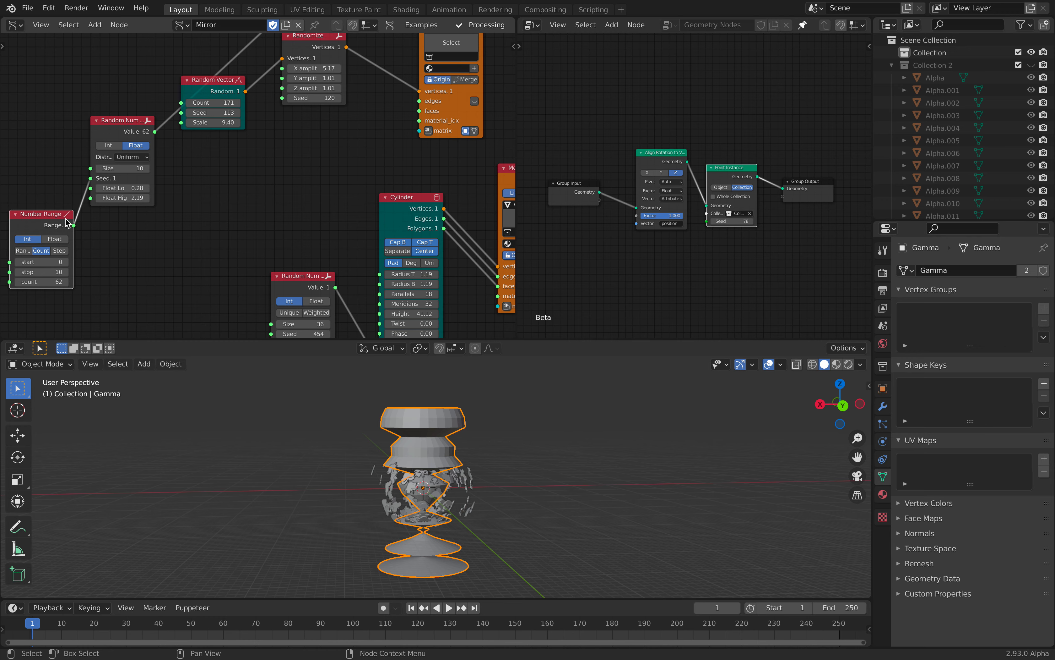
scroll(104, 249, "down", 1)
middle_click_drag(92, 232, 95, 183)
left_click_drag(79, 178, 262, 278)
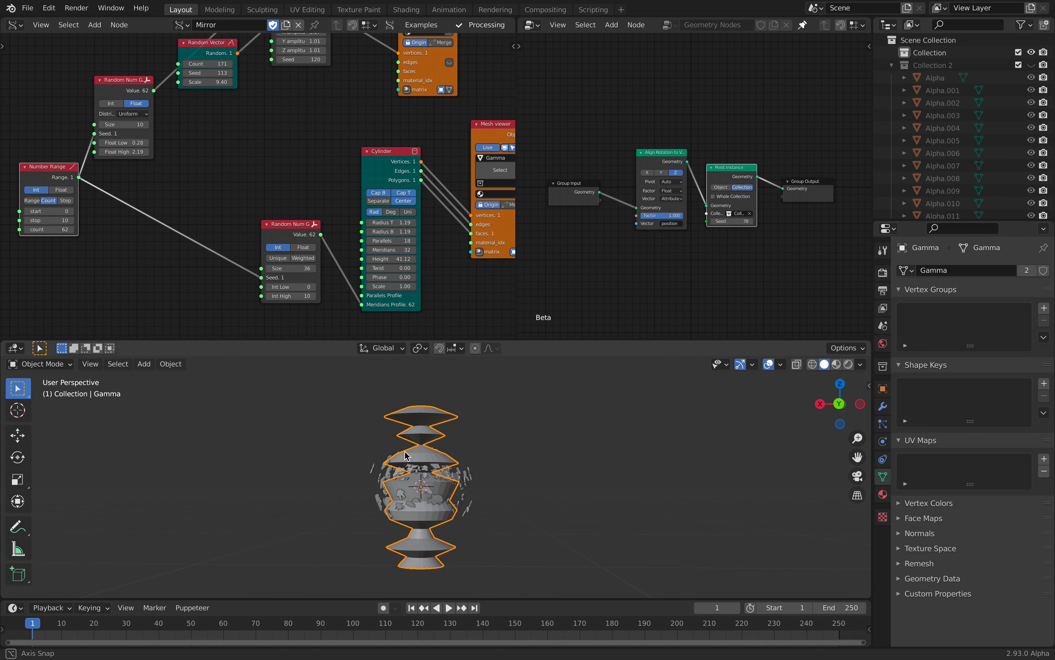
- Try a List Split node between the Number Range and the Seed of the cylinder's Random Num Gen, and delete it
key("shift+a")
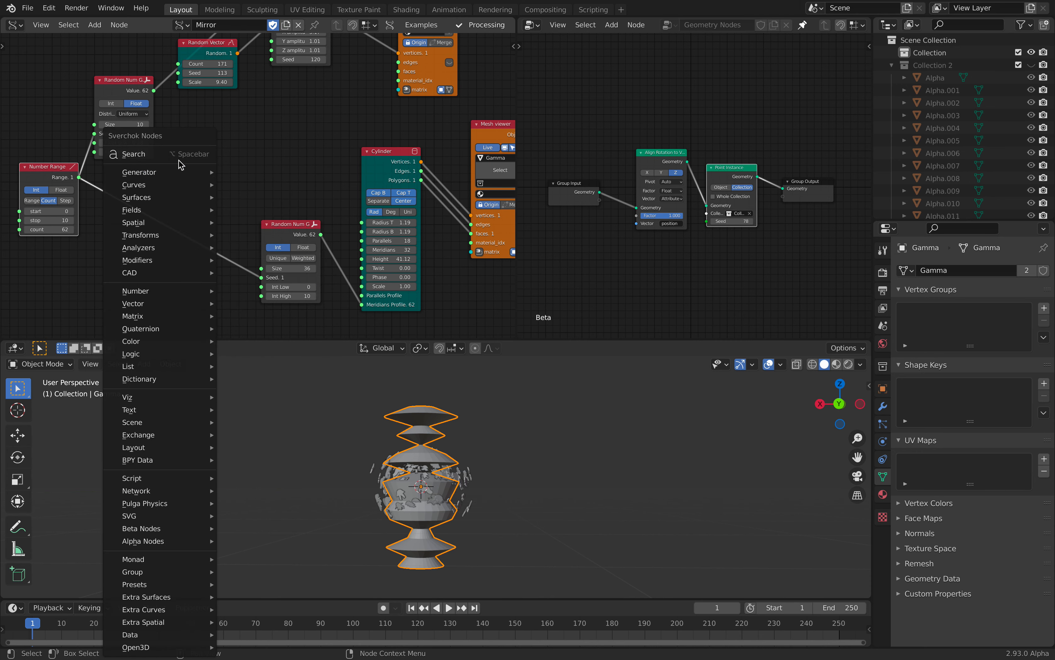
left_click(179, 160)
type("spl")
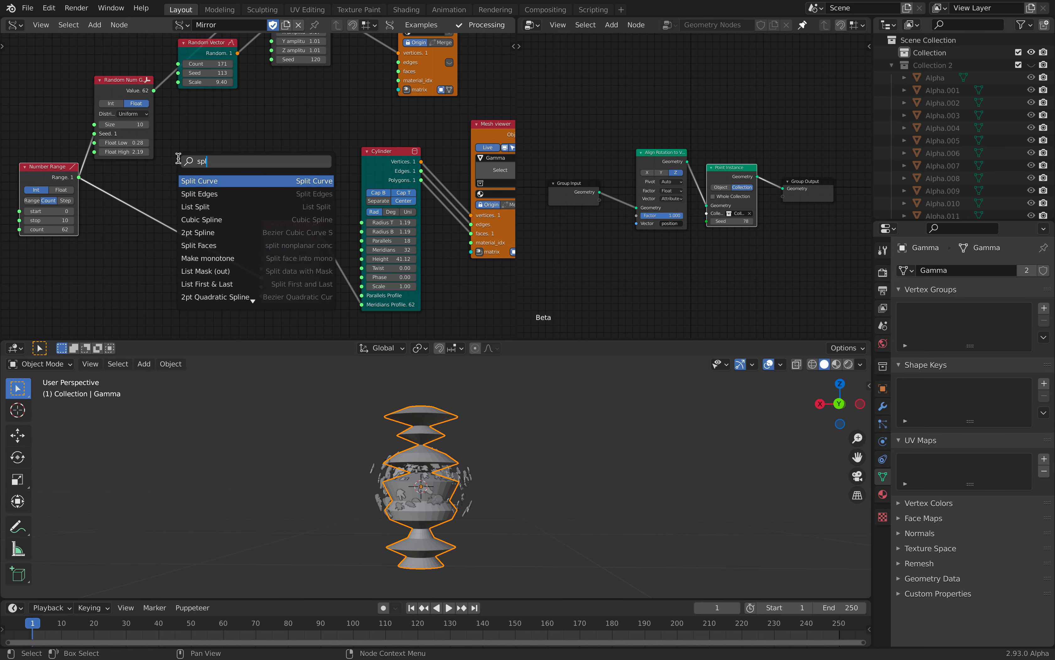
type("it ")
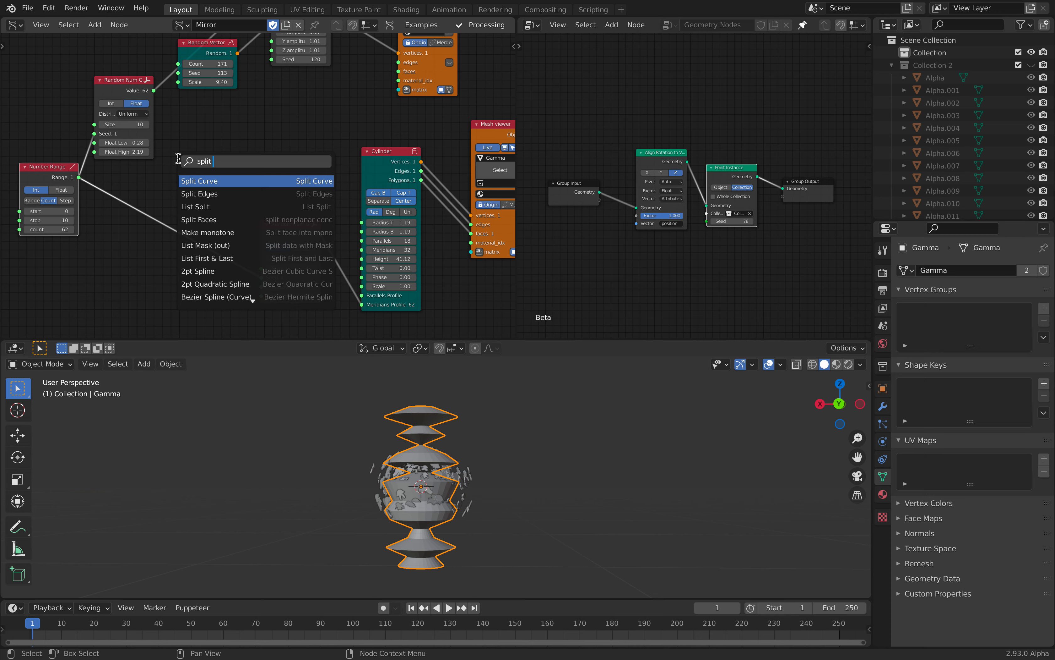
type("l")
key("Return")
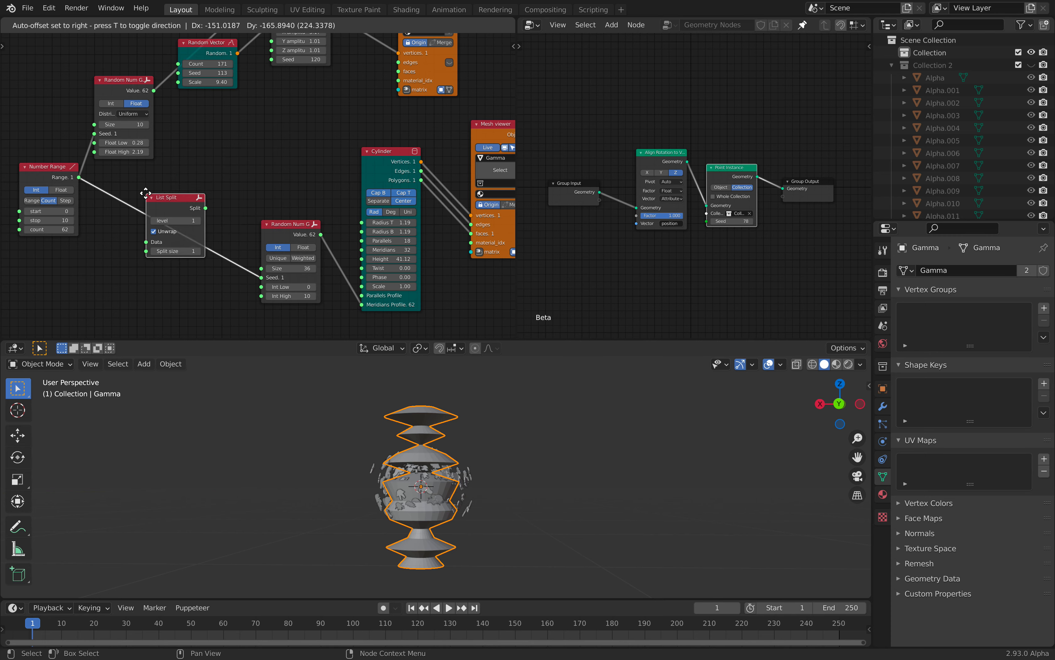
left_click(145, 199)
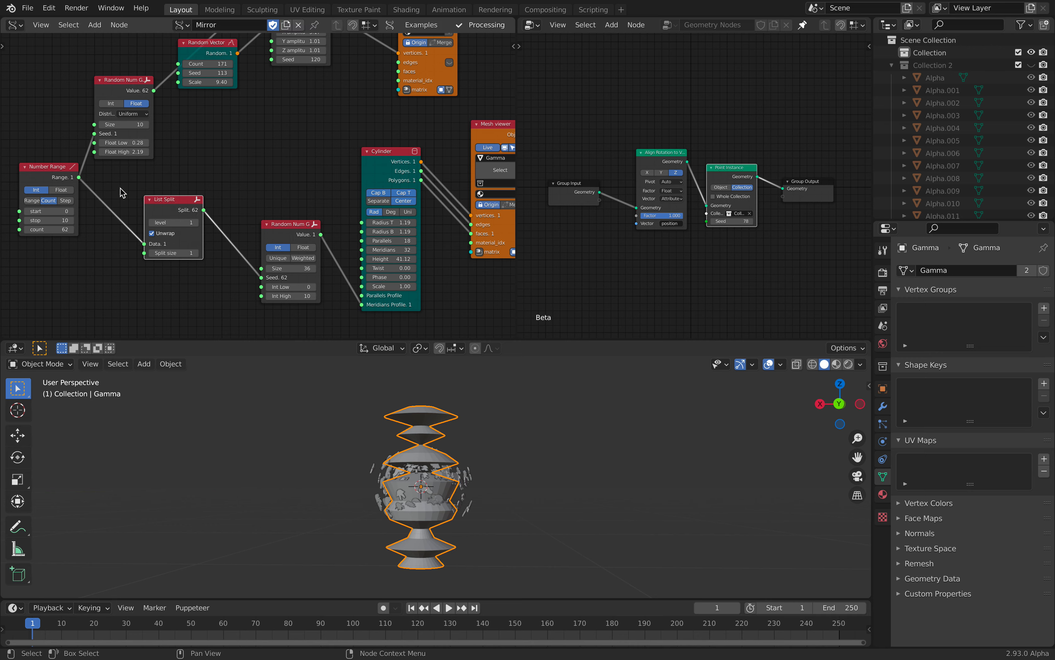
key("x")
- Move the cylinder's Random Num Gen node away from the Cylinder and set its Seed to 528
left_click_drag(269, 224, 201, 216)
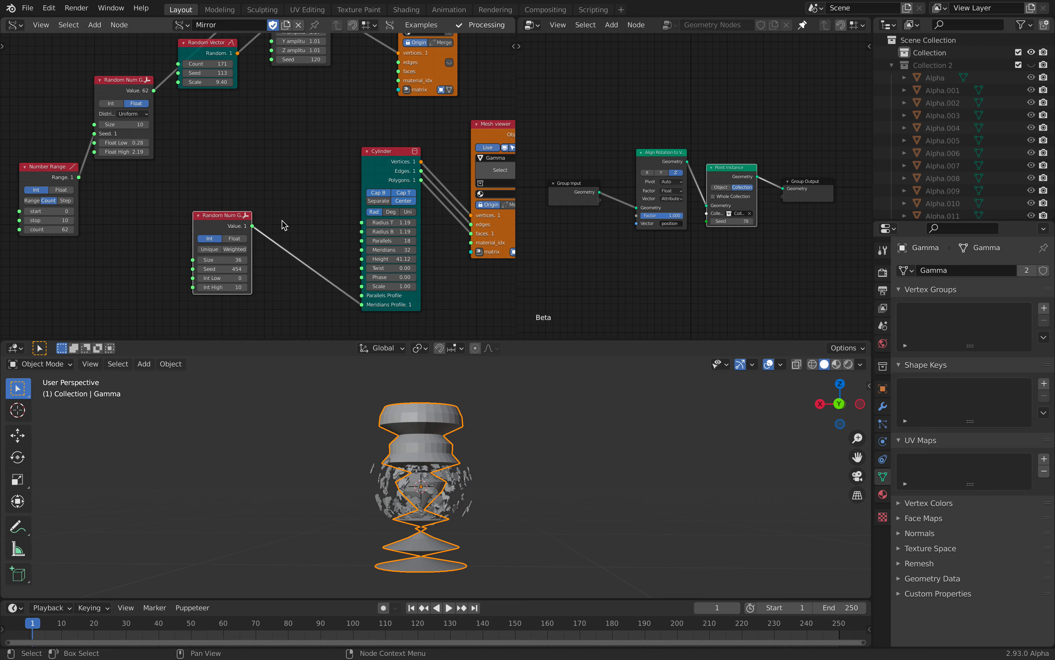
left_click_drag(218, 269, 250, 269)
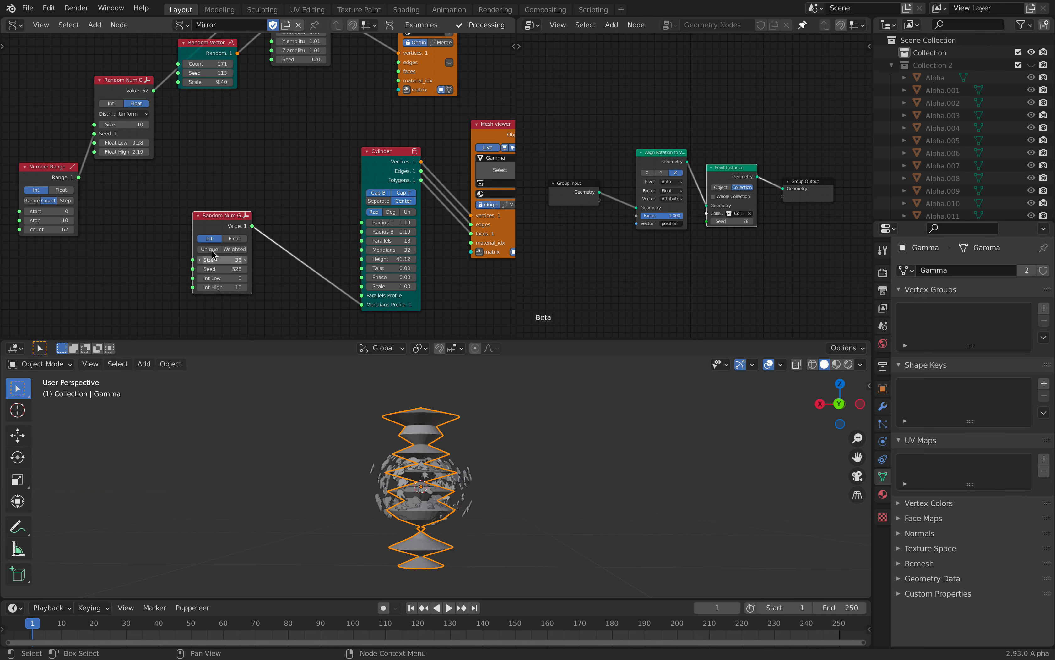
left_click_drag(220, 215, 190, 217)
- Try a List Split node with different levels between the Random Num Gen and the Cylinder's Meridians Profile, and delete it
key("shift+a")
left_click(248, 204)
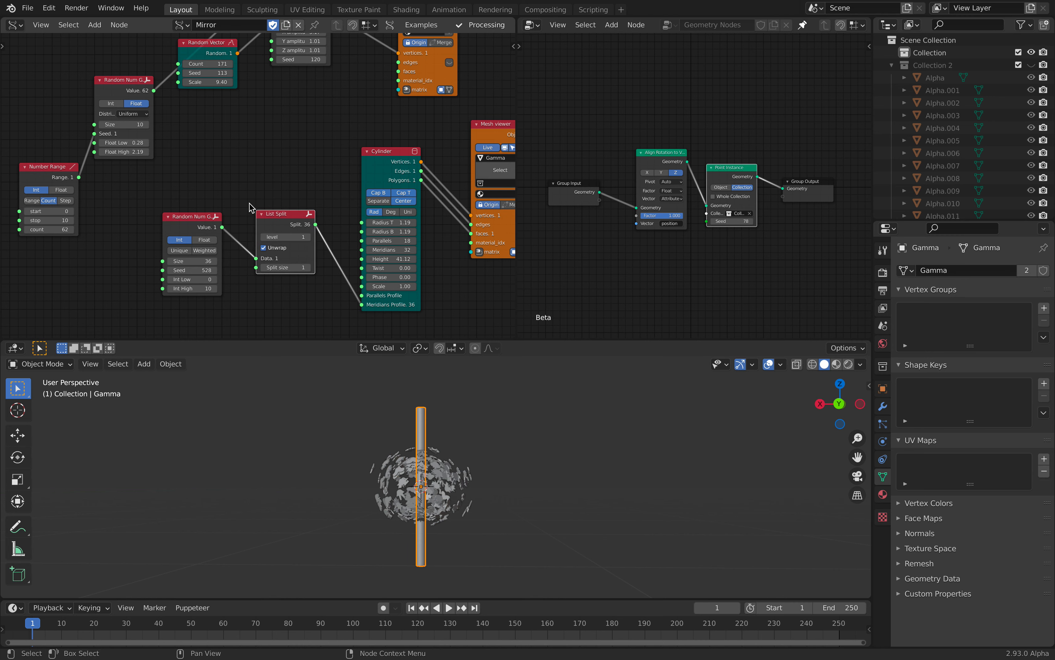
left_click(307, 236)
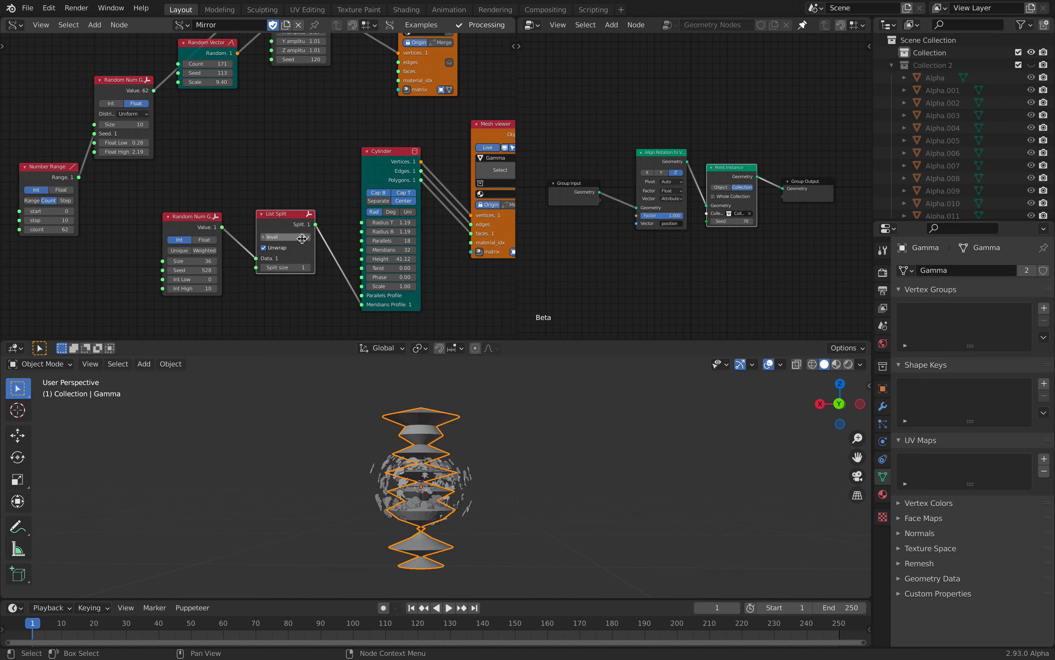
left_click(264, 237)
key("x")
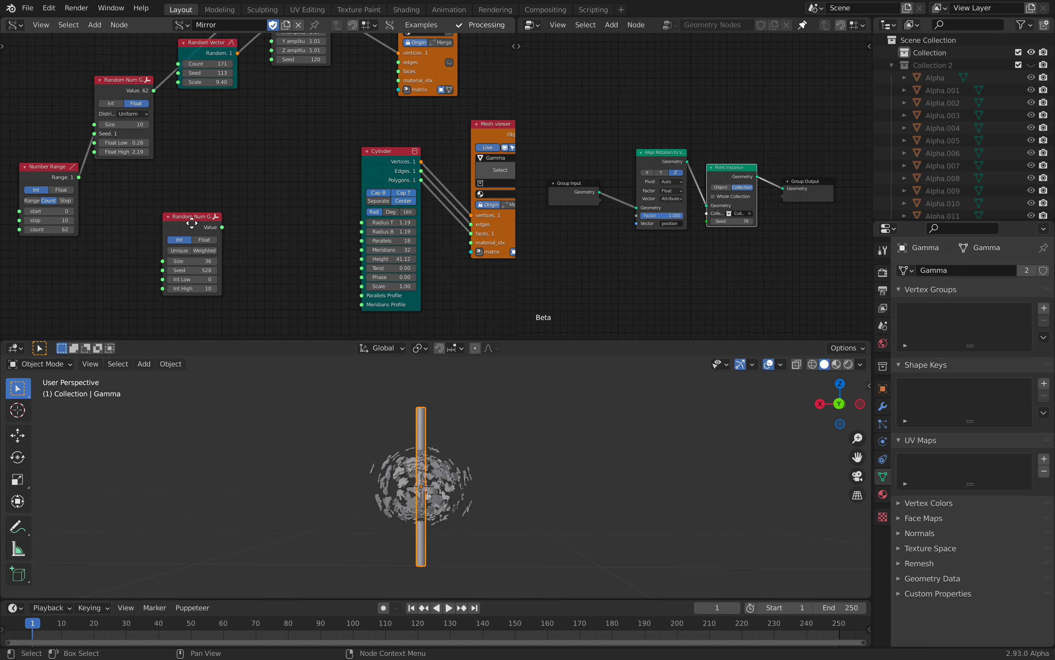
- Move the Random Num Gen node nearer the Cylinder and connect its Value output to the Parallels Profile input
left_click_drag(190, 218, 272, 237)
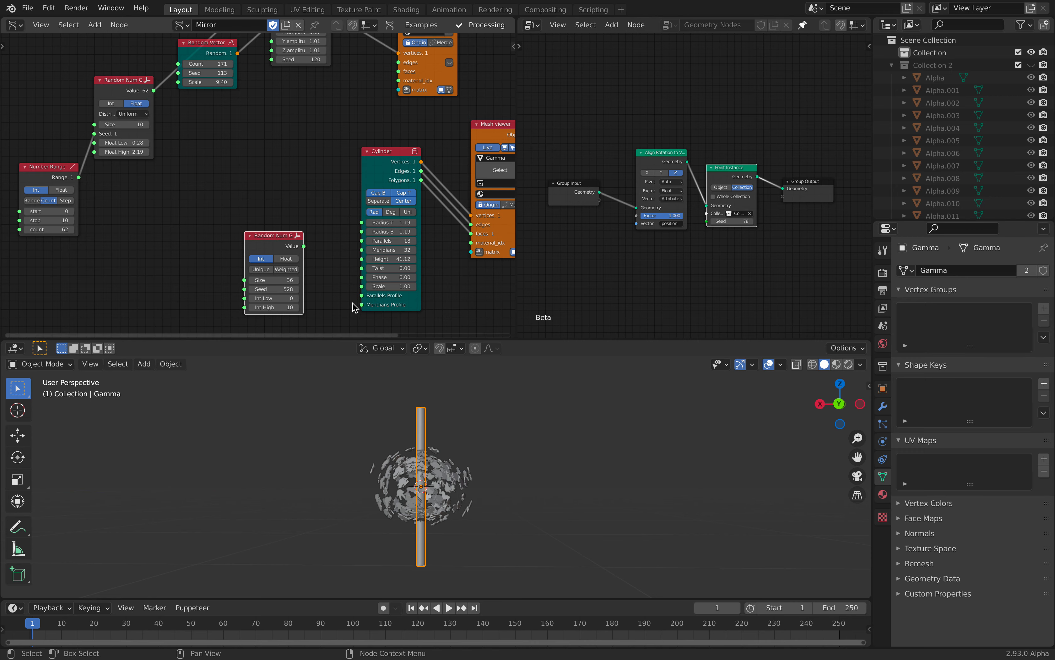
left_click_drag(304, 247, 363, 295)
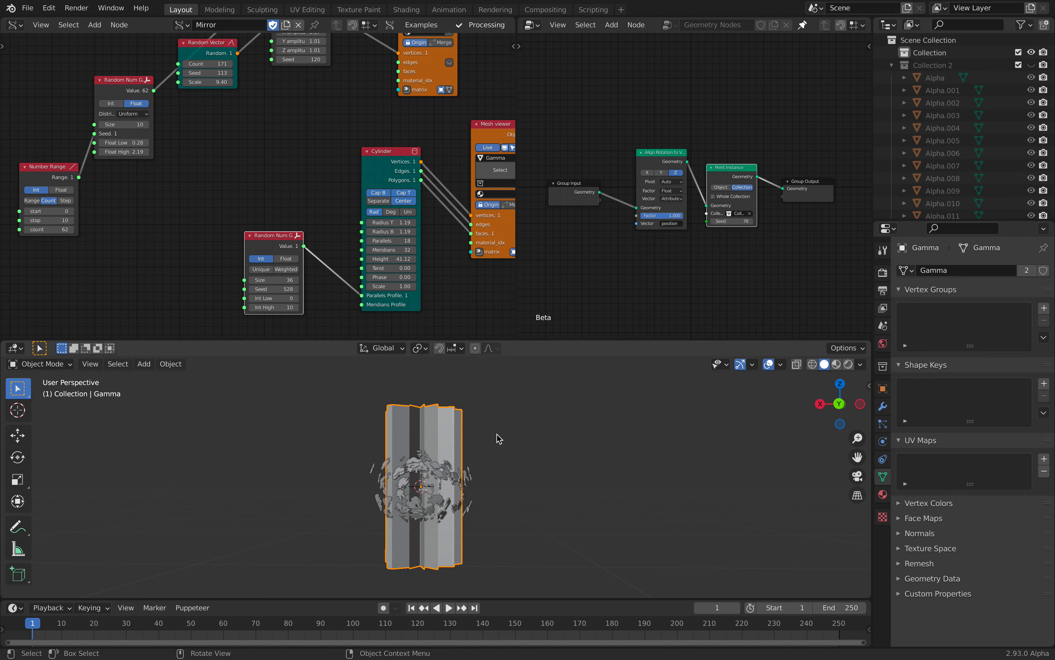
middle_click_drag(393, 415, 418, 398)
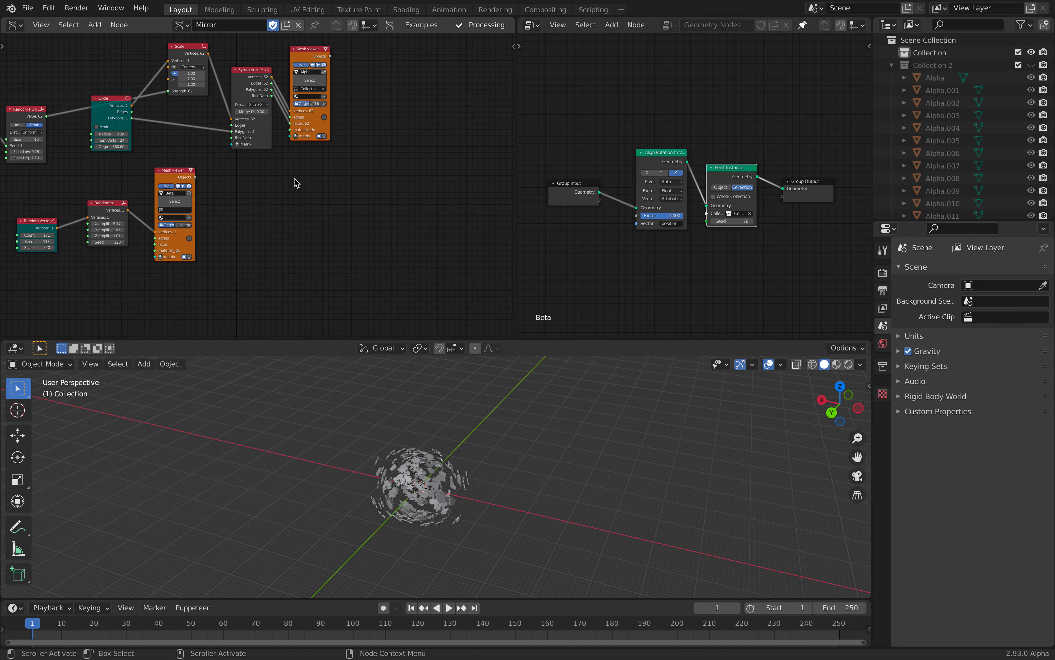
- Add the Lloyd 2D example preset node in the empty area beside the Beta Mesh viewer
key("5")
mouse_move(319, 189)
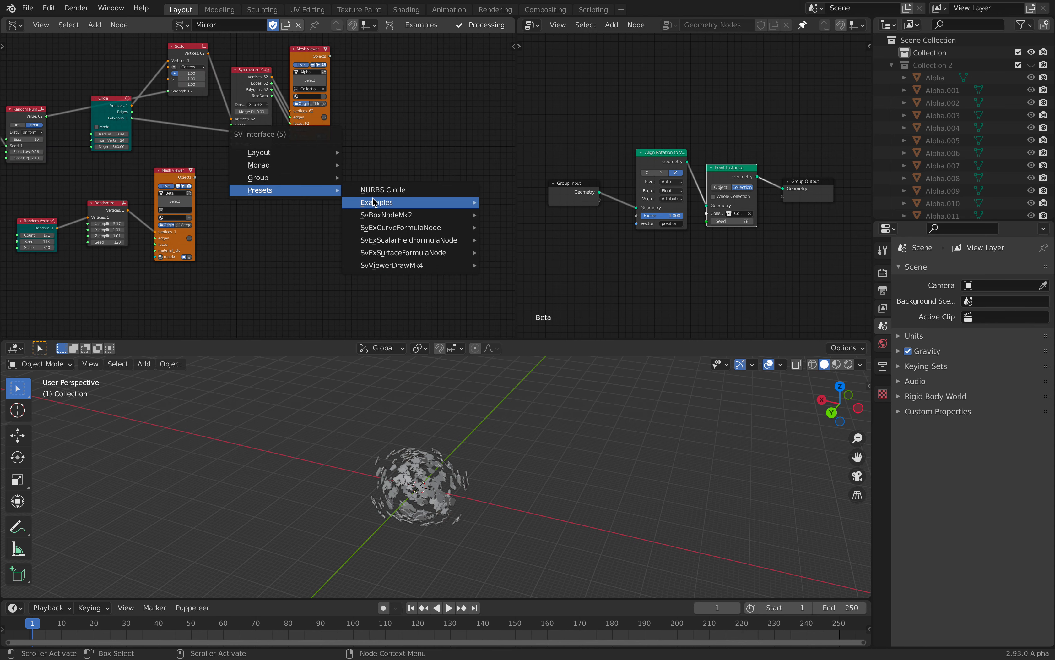
mouse_move(396, 211)
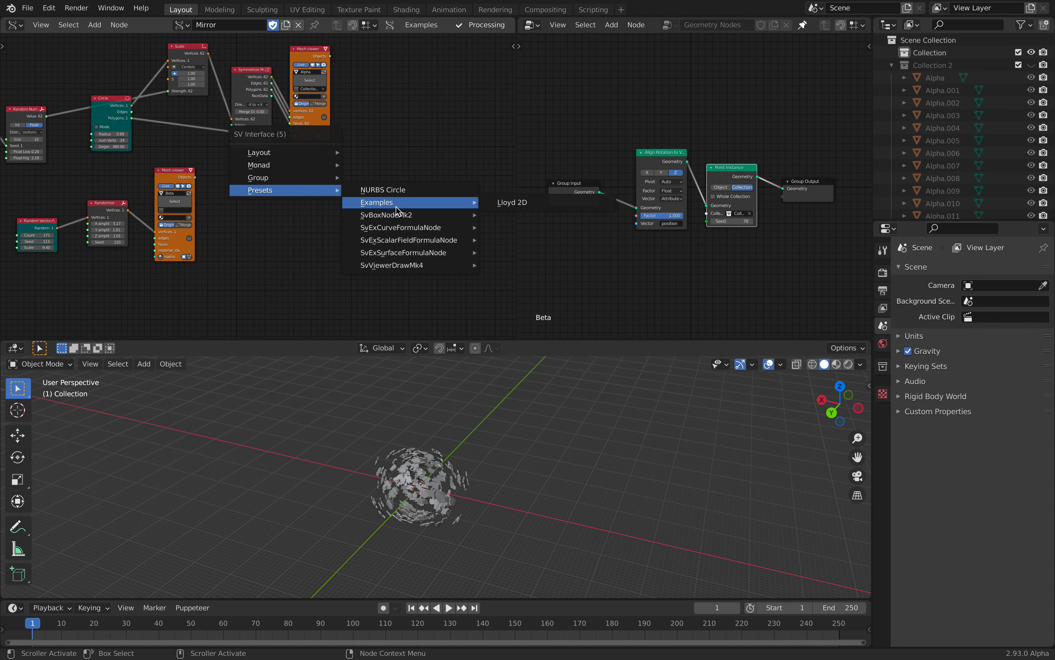
left_click(529, 212)
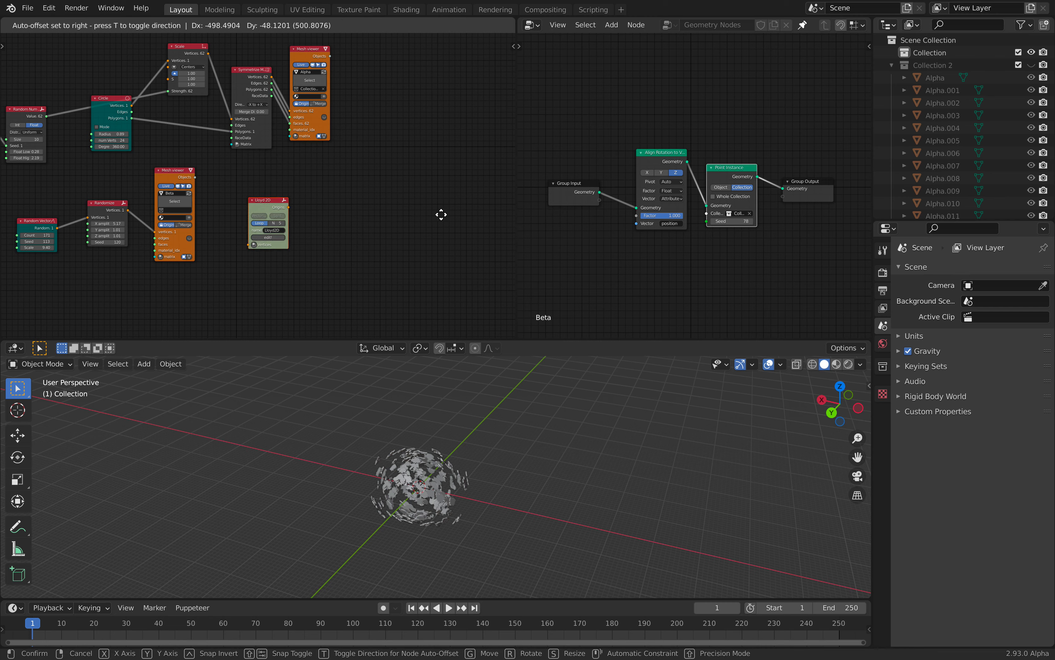
left_click(558, 235)
- Add a Plane node and connect its Vertices output to the Lloyd 2D node's Vertices input
scroll(322, 153, "up", 3)
key("shift+a")
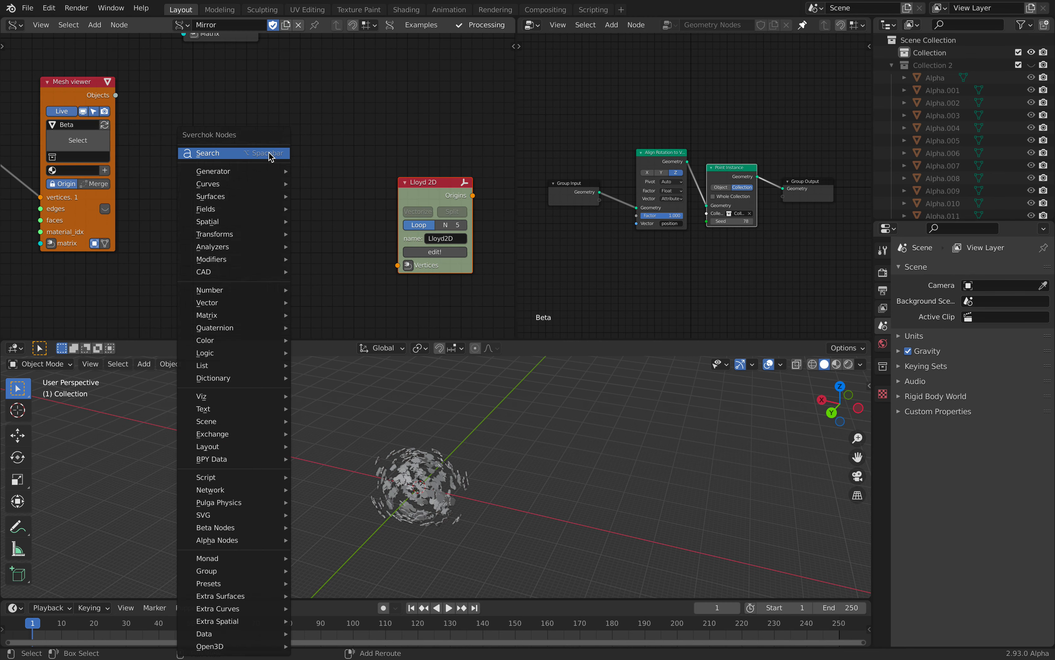
left_click(270, 159)
type("plan")
key("Return")
left_click(270, 151)
middle_click_drag(393, 109, 243, 109)
left_click_drag(195, 172, 249, 265)
- Set the Plane node's Num X and Num Y to 5
left_click_drag(157, 271, 157, 282)
type("5")
key("Return")
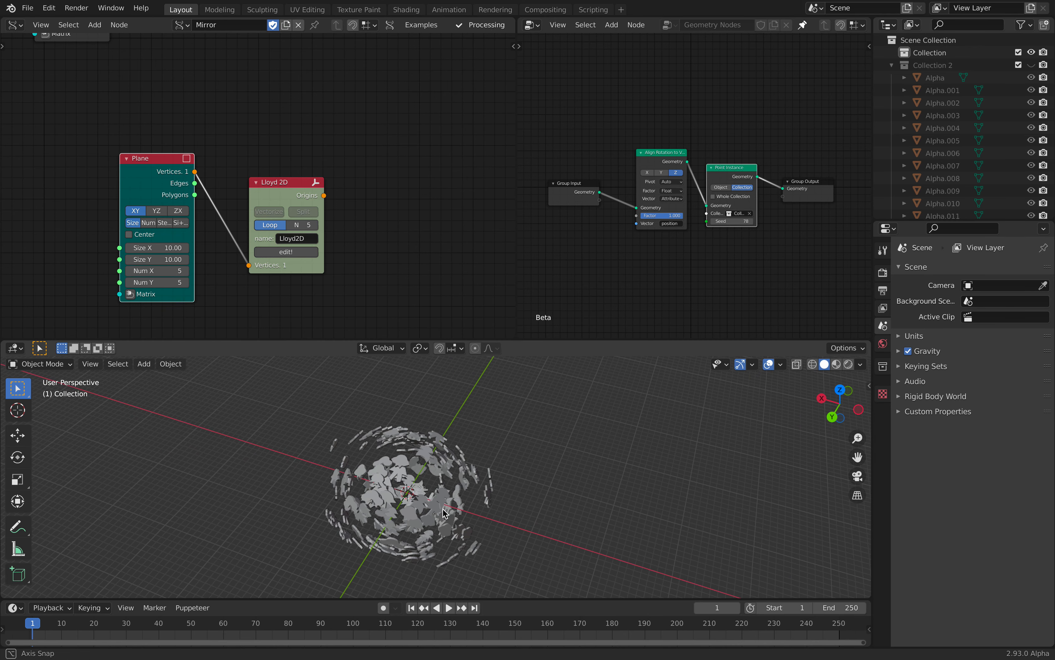
- Add a Viewer Draw node and connect the Lloyd 2D Origins output to its Vertices input
key("shift+a")
left_click(364, 139)
type("viewer dr")
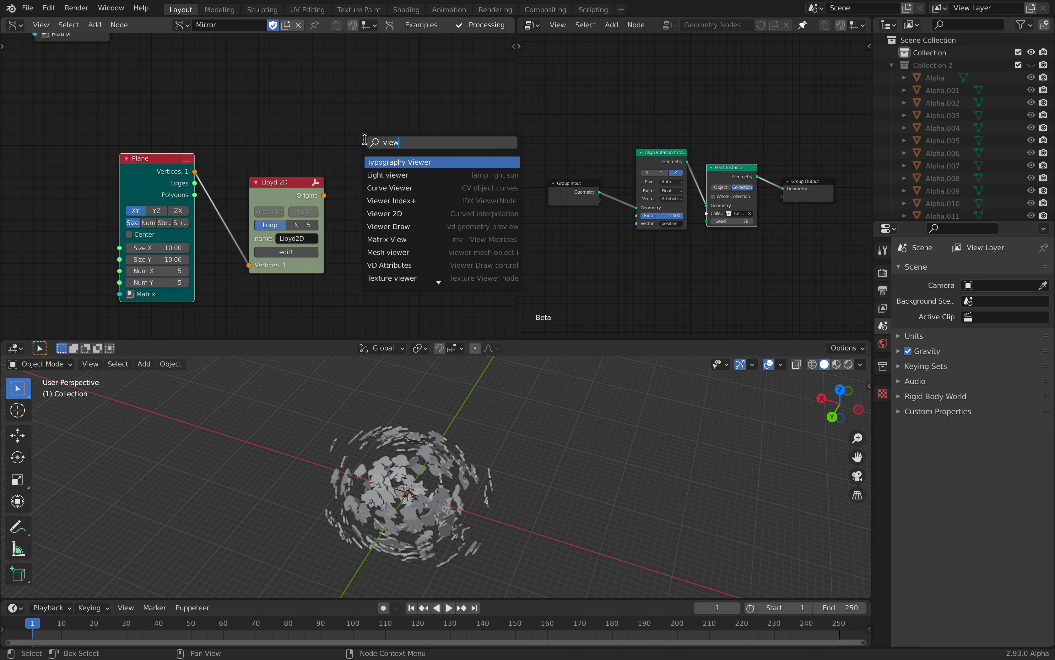
key("Return")
left_click(365, 139)
left_click_drag(323, 196, 364, 198)
mouse_move(418, 445)
middle_mouse_down()
mouse_move(472, 460)
mouse_move(463, 456)
middle_mouse_up()
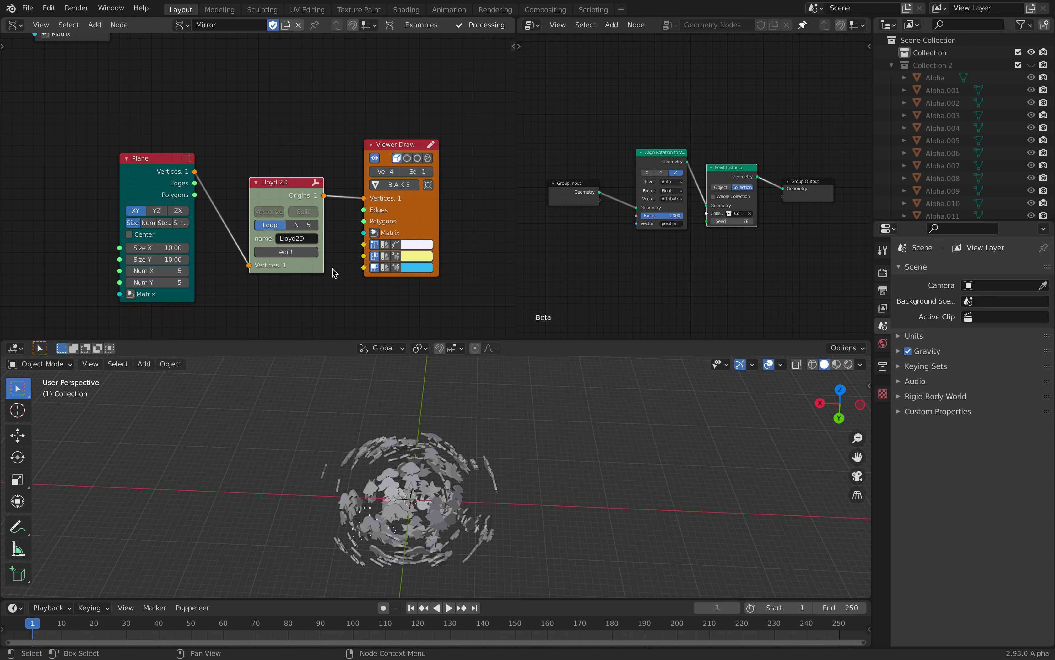
- Add a Matrix In node linked to the Viewer Draw's Matrix input and set its X location to 14.820
middle_click_drag(325, 293, 326, 269)
left_click(372, 208)
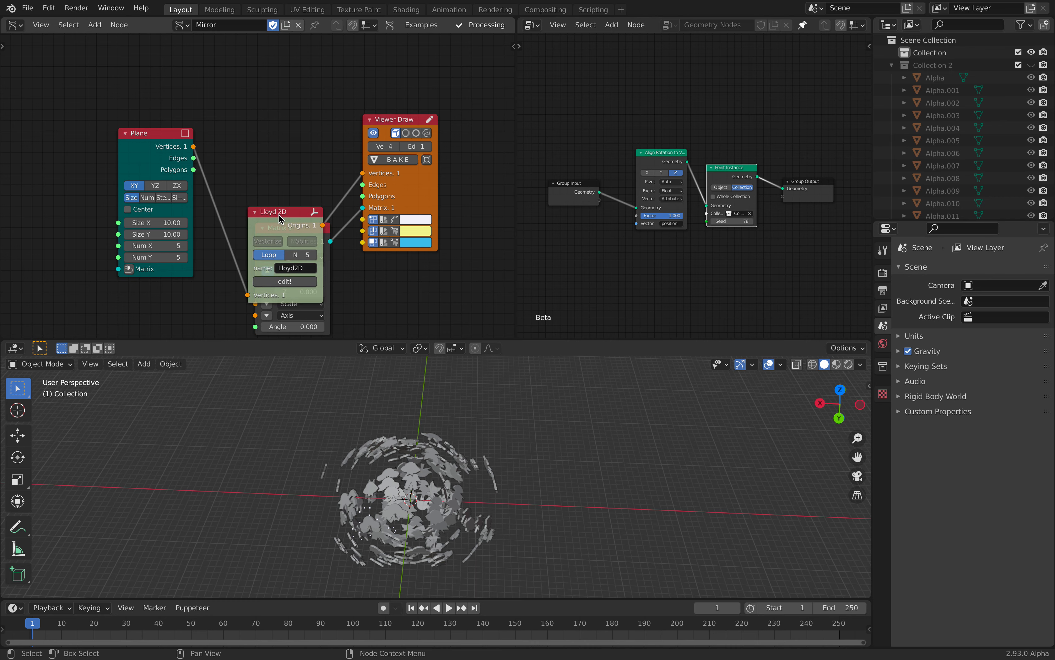
left_click(280, 238)
left_click_drag(283, 271, 349, 271)
middle_click_drag(370, 484, 567, 489)
middle_click_drag(567, 489, 506, 449, "shift")
- Set the Plane node's Num X and Num Y to 10 and its Size X and Size Y to 20
mouse_move(164, 245)
left_mouse_down()
mouse_move(164, 257)
mouse_move(156, 235)
left_mouse_up()
type("10")
key("Return")
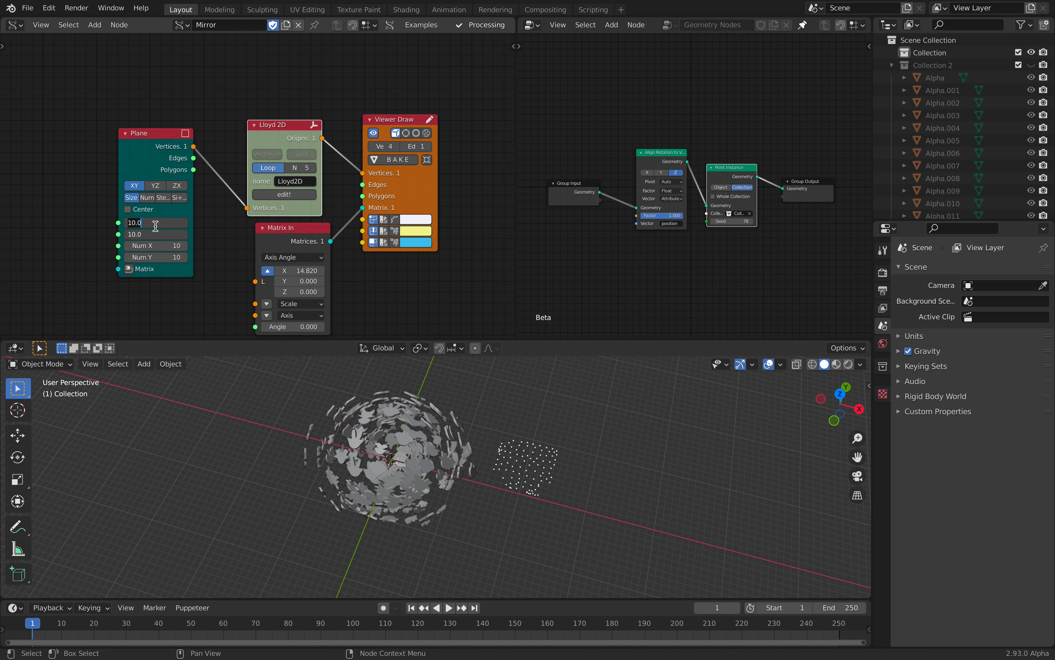
type("20")
key("Return")
middle_click_drag(532, 458, 502, 478)
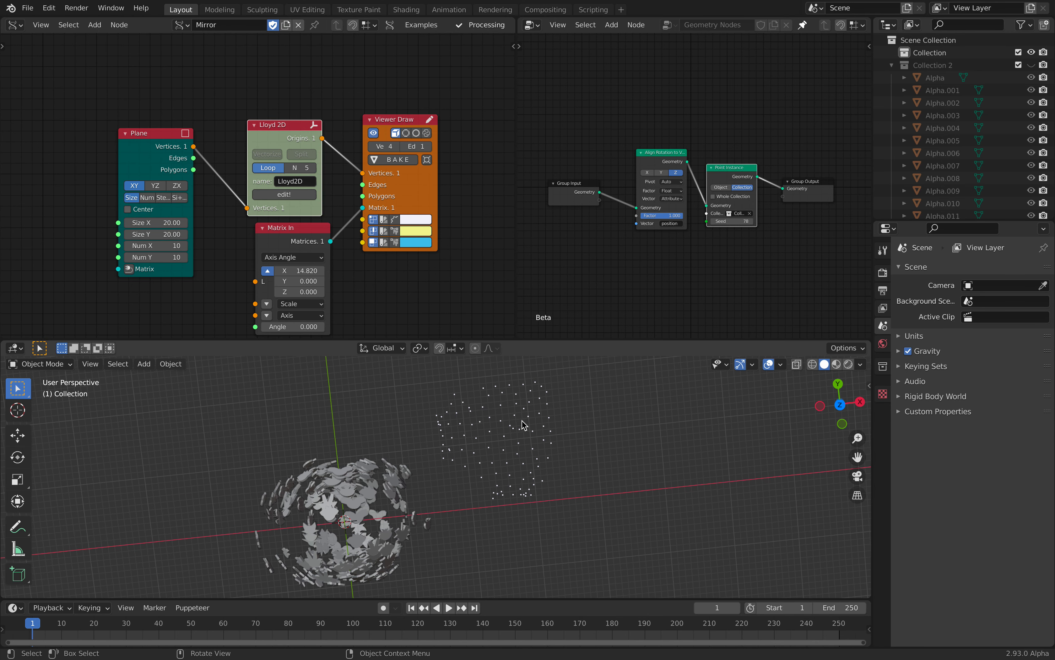
- Add a KDT Closest Path node fed by the Lloyd 2D Origins and connect its Edges output to the Viewer Draw
key("shift+a")
left_click(293, 155)
left_click_drag(330, 168, 421, 192)
mouse_move(245, 130)
left_mouse_down()
mouse_move(425, 184)
mouse_move(306, 126)
mouse_move(262, 125)
mouse_move(421, 181)
left_mouse_up()
left_click_drag(285, 211, 287, 217)
left_click_drag(431, 180, 438, 153)
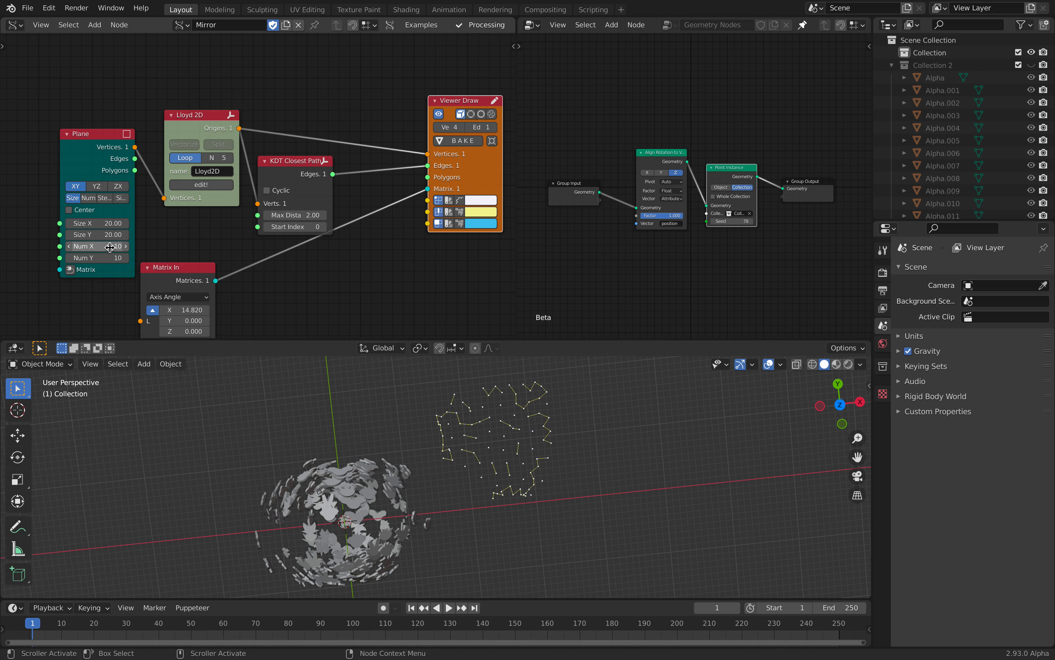
- Set the KDT Closest Path node's maximum distance to 7.25
double_click(296, 216)
type("1")
key("Return")
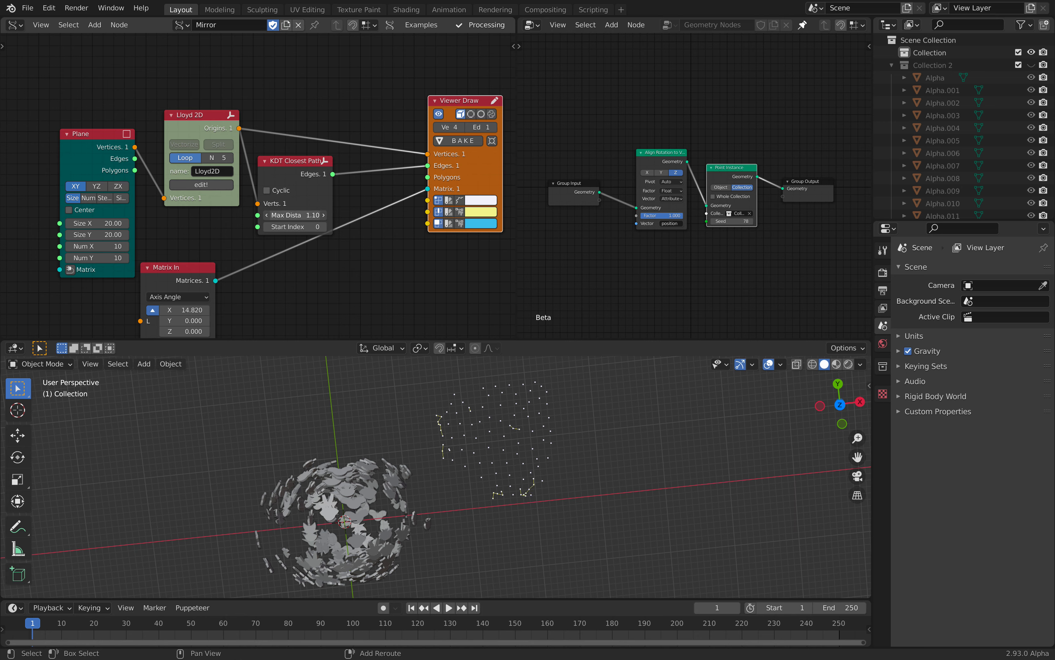
scroll(296, 215, "up", 12, "ctrl")
scroll(297, 216, "up", 4, "ctrl")
scroll(297, 215, "up", 9, "ctrl")
left_click_drag(297, 215, 299, 215, "shift")
middle_click_drag(516, 448, 417, 473, "shift")
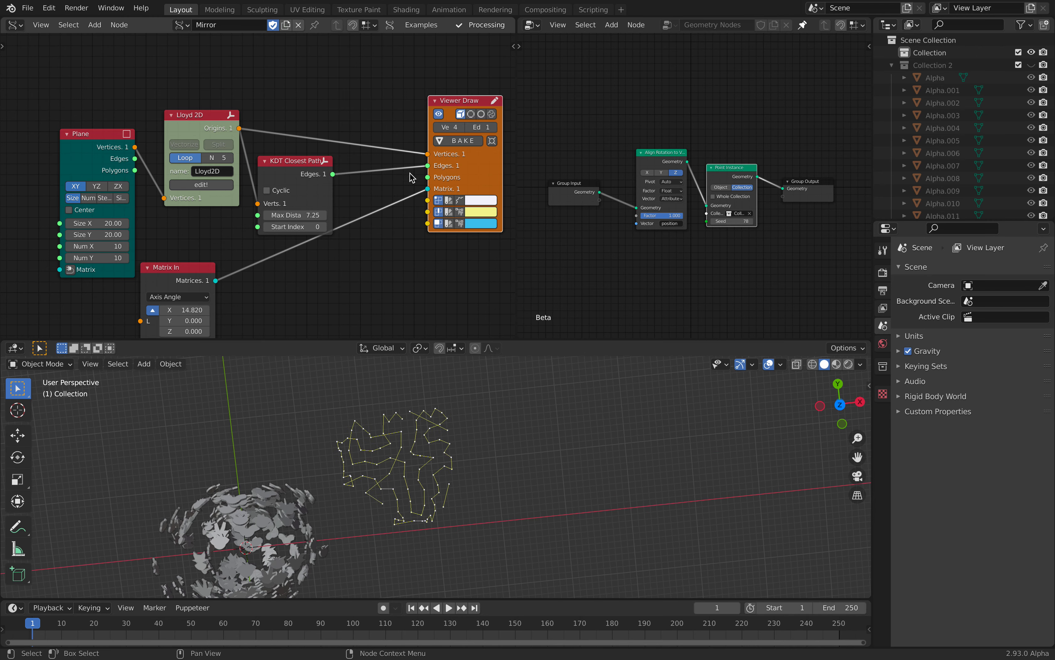
- Move the Viewer Draw node aside and add a Vector Sort node above the KDT Closest Path links
left_click_drag(460, 101, 501, 108)
middle_click_drag(436, 148, 297, 184)
middle_click_drag(269, 126, 251, 136)
left_click_drag(335, 160, 392, 143)
key("shift+a")
left_click(278, 147)
type("sort")
key("Down")
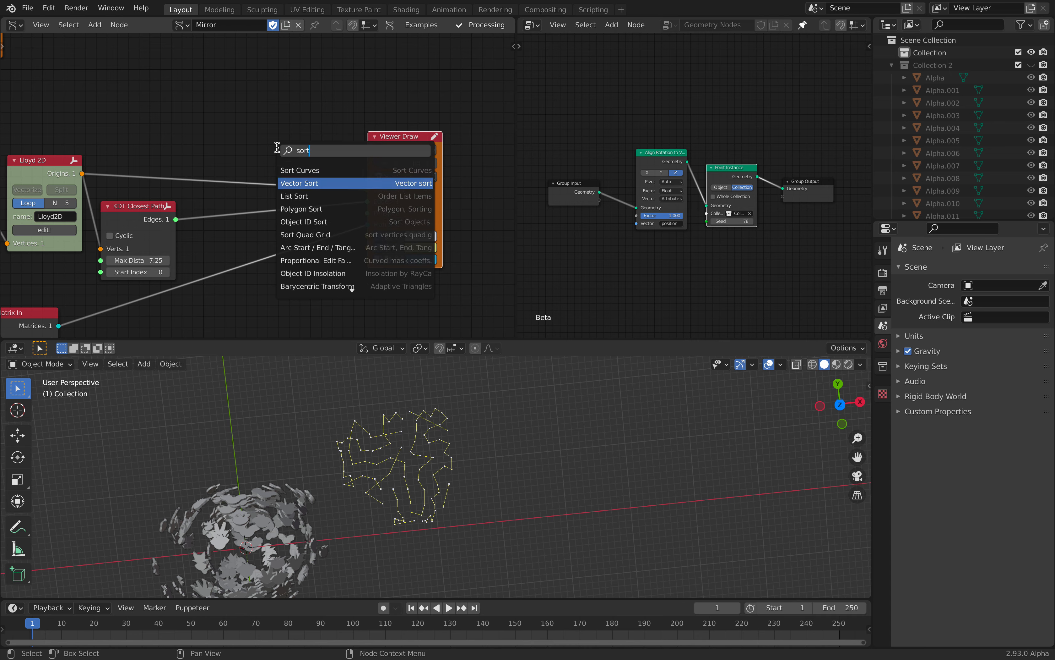
key("Return")
left_click(222, 34)
left_click_drag(266, 62, 287, 66)
- Set the Vector Sort mode to Connect and feed it the Lloyd 2D Origins and the KDT Closest Path Edges
left_click(303, 107)
left_click(307, 156)
left_click_drag(82, 174, 251, 135)
left_click_drag(176, 218, 252, 147)
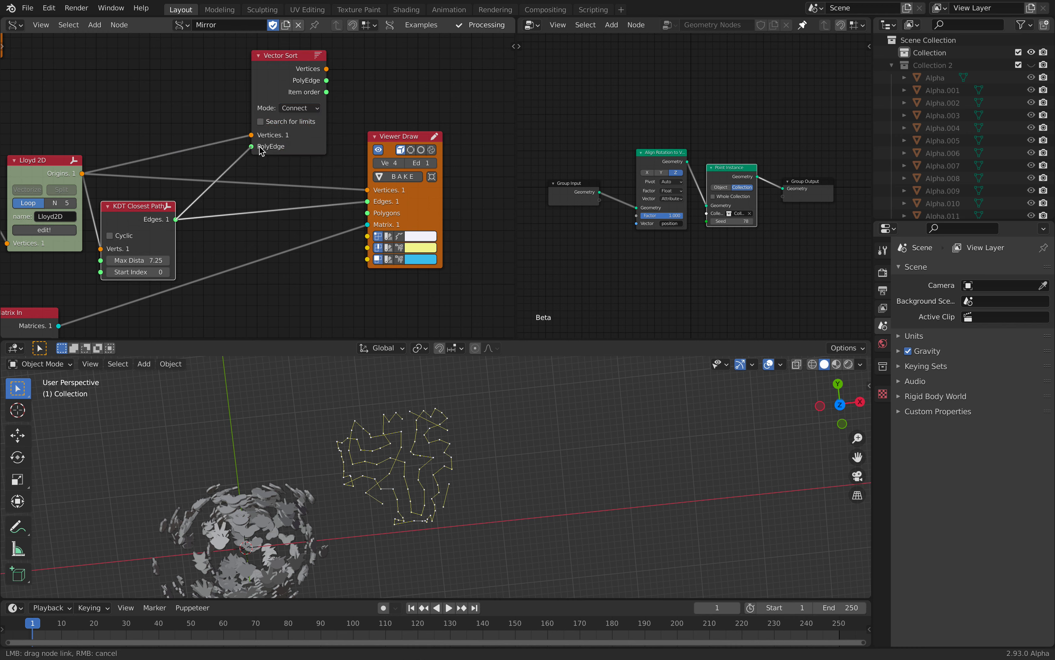
- Connect the Vector Sort's Vertices and PolyEdge outputs to the Viewer Draw's Vertices and Edges, and try the Search for limits option
left_click_drag(297, 57, 272, 78)
left_click_drag(321, 117, 367, 190)
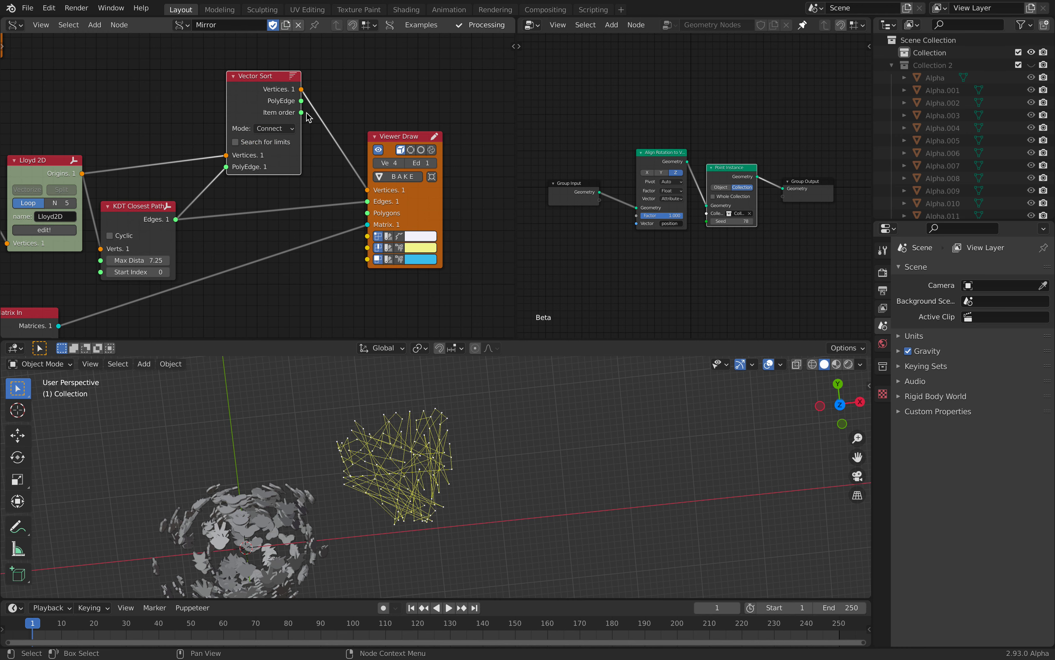
left_click_drag(300, 108, 368, 201)
mouse_move(392, 436)
middle_mouse_down()
mouse_move(379, 460)
mouse_move(371, 441)
middle_mouse_up()
left_click(251, 146)
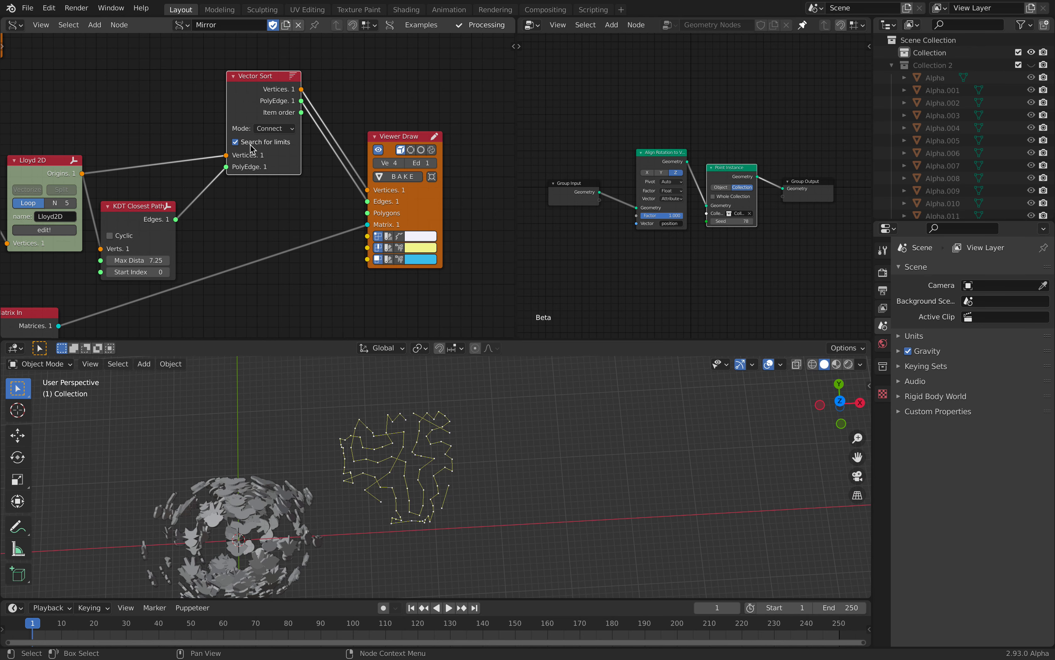
- Set the Lloyd 2D node's loop count N to 1
scroll(157, 191, "down", 1)
middle_click_drag(155, 191, 201, 177)
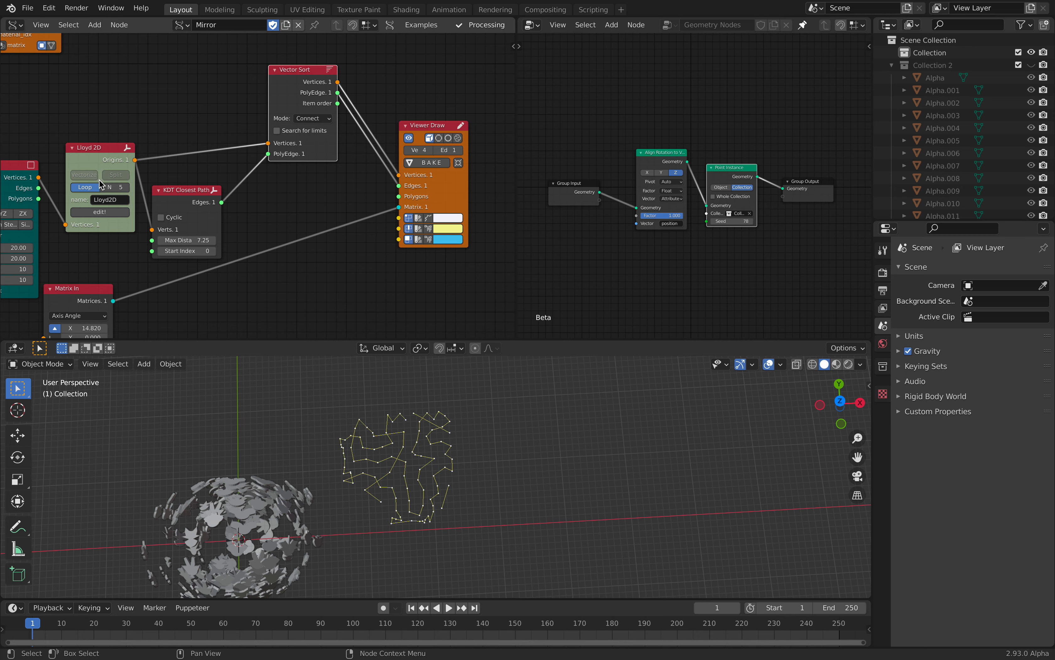
left_click_drag(126, 194, 99, 189)
left_click(125, 188)
- Set the Plane node's Num X and Num Y to 20
middle_click_drag(103, 196, 200, 175)
left_click_drag(101, 248, 101, 258)
type("20")
key("Return")
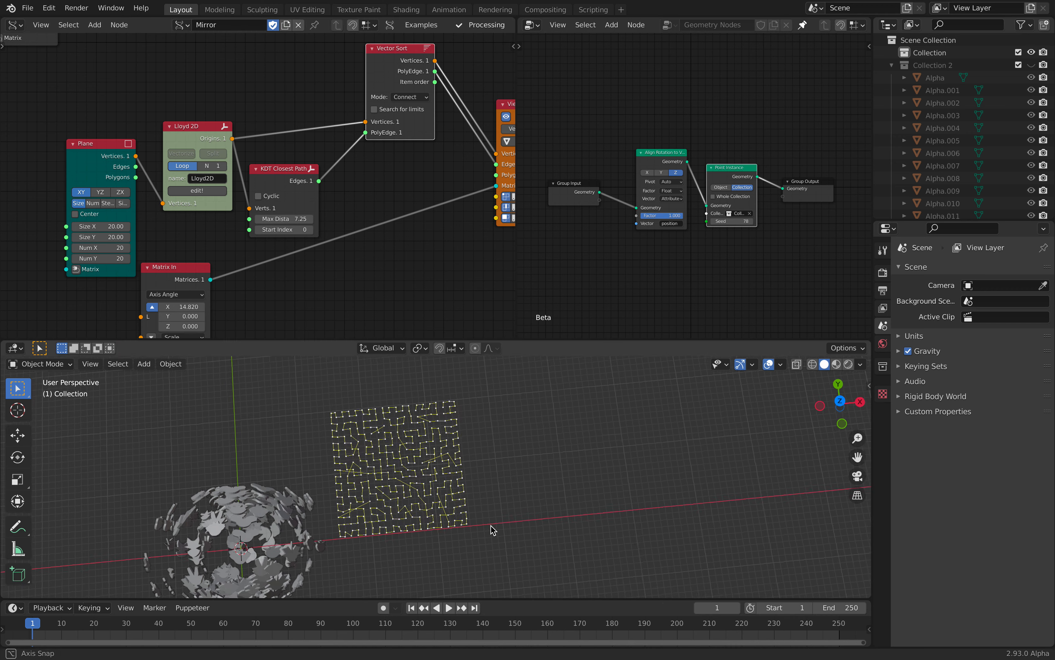
middle_click_drag(493, 527, 504, 445)
middle_click_drag(377, 417, 454, 422, "shift")
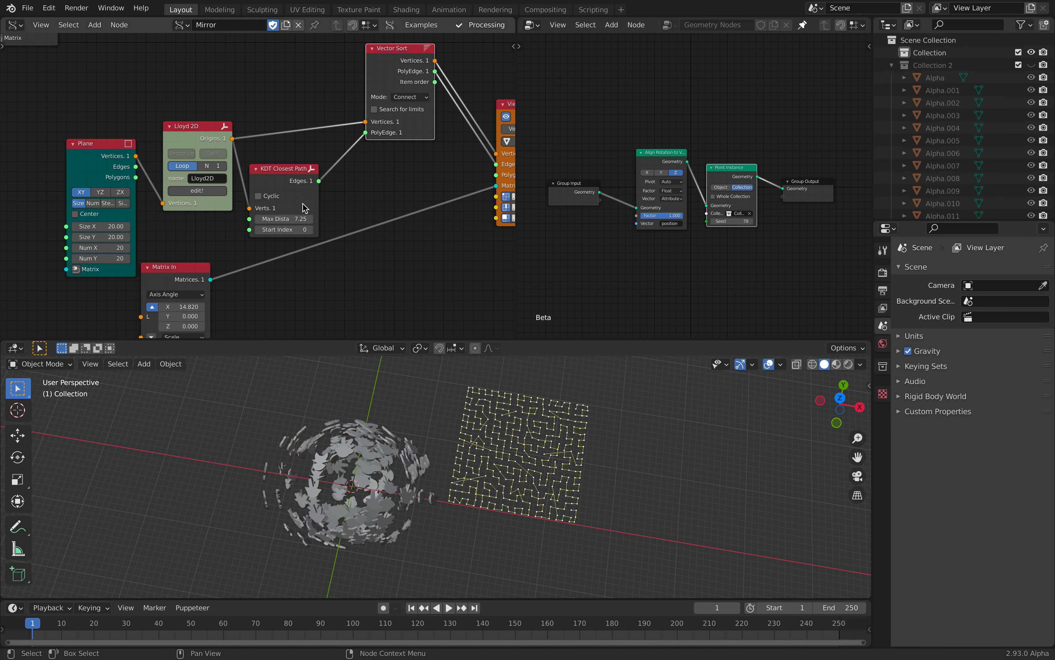
- Save the file sv_basic_001.blend
scroll(338, 216, "down", 4)
key("ctrl+s")
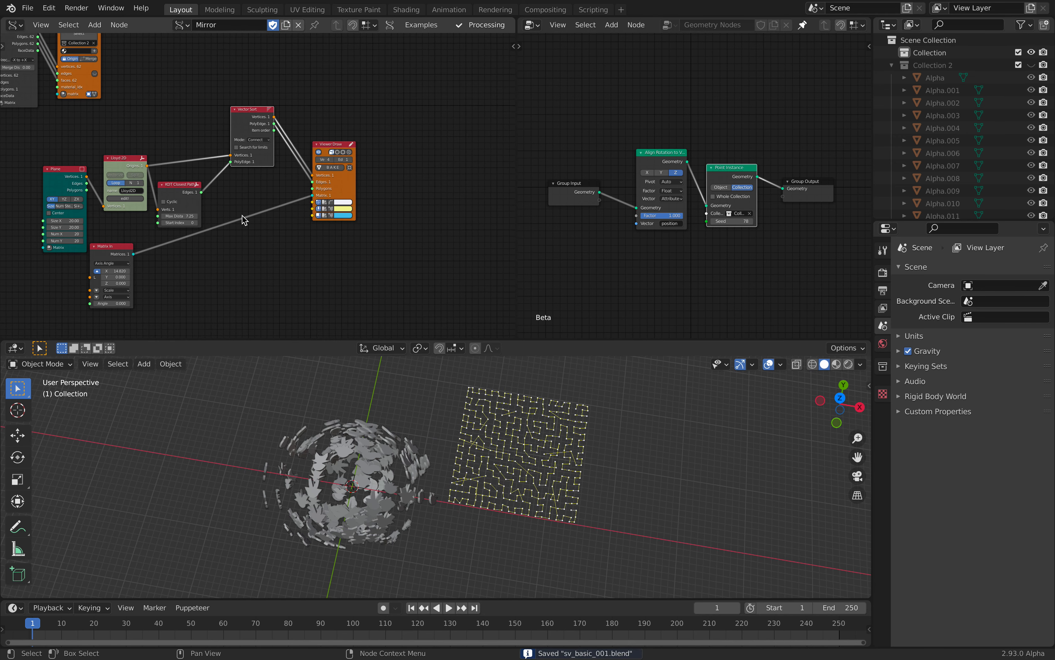
scroll(244, 216, "down", 3)
middle_click_drag(443, 123, 316, 131)
key("shift+a")
key("Escape")
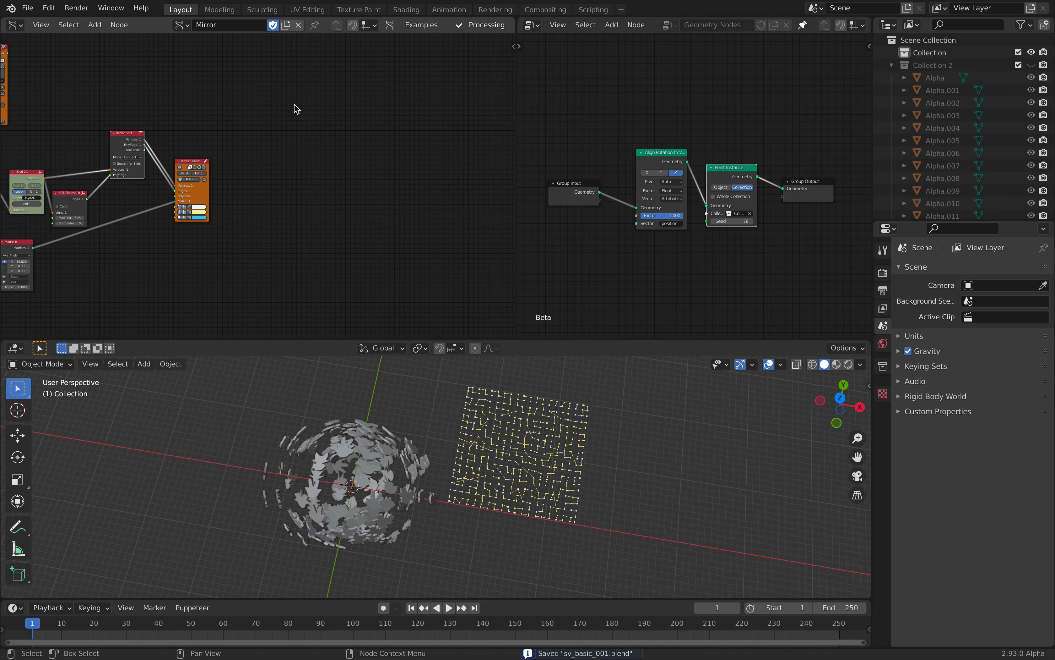
key("5")
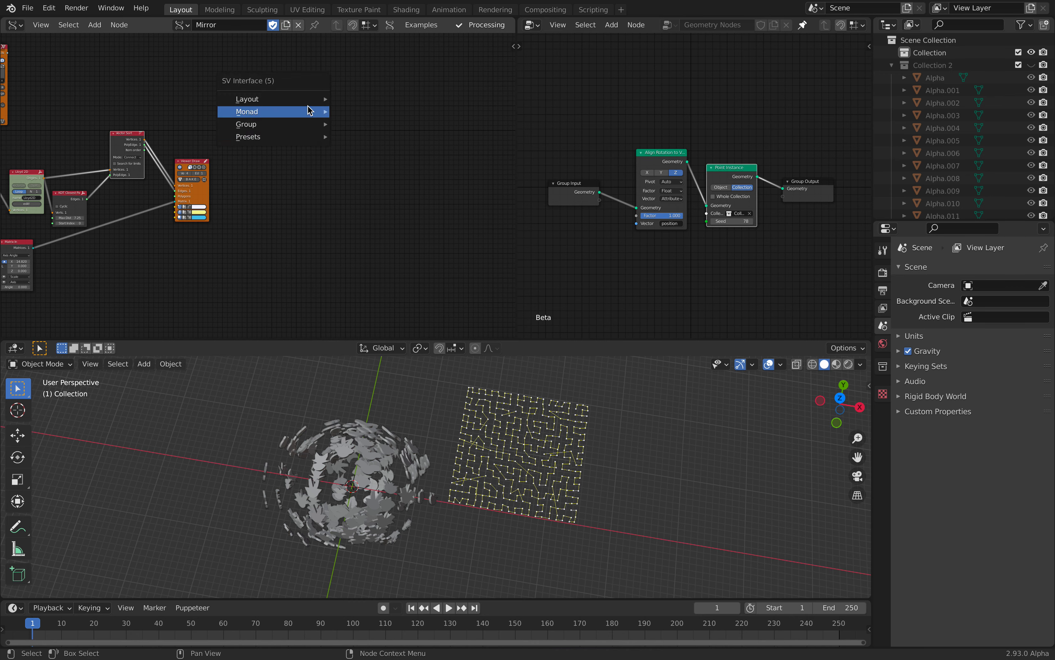
key("Escape")
middle_click_drag(349, 126, 361, 160)
key("4")
mouse_move(352, 160)
mouse_move(360, 183)
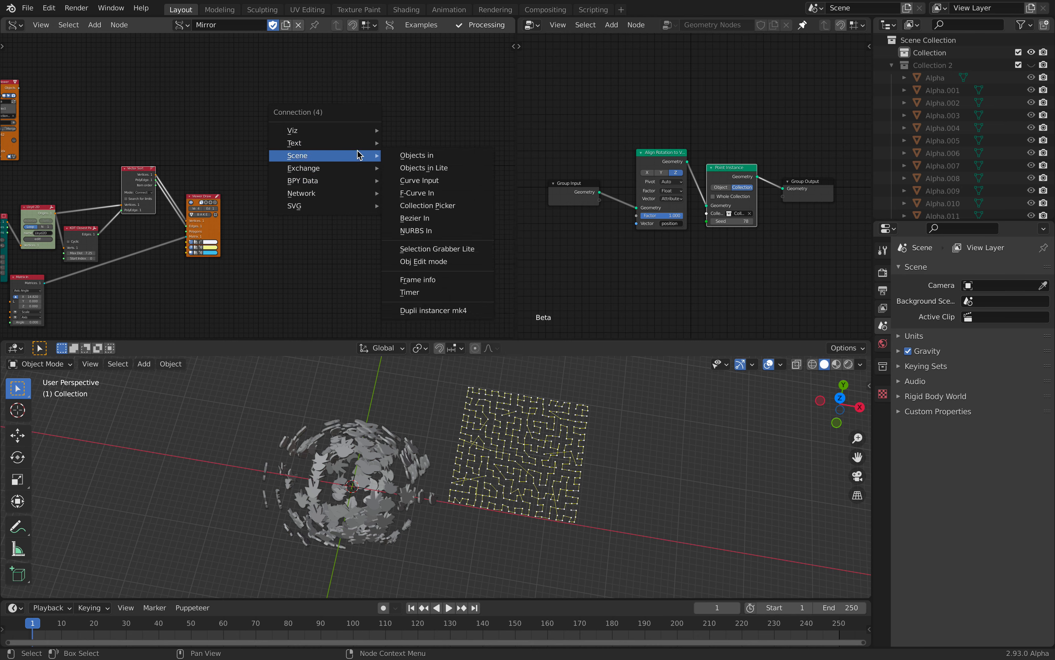
- Add an Ellipse (Curve) node from the curve primitives in an empty area of the Mirror node tree
key("3")
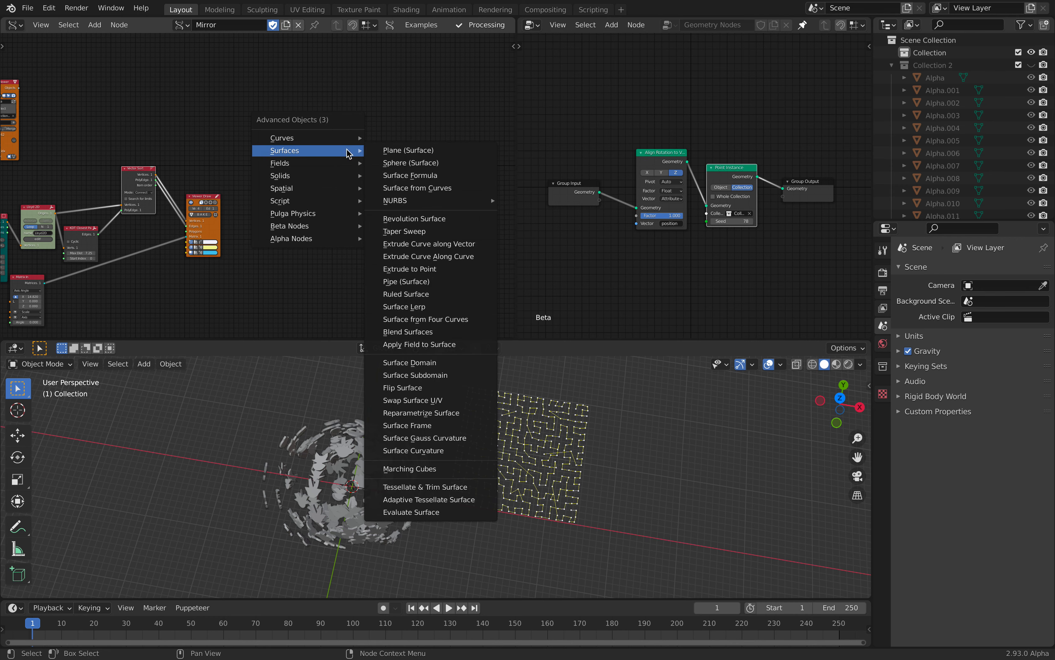
mouse_move(385, 144)
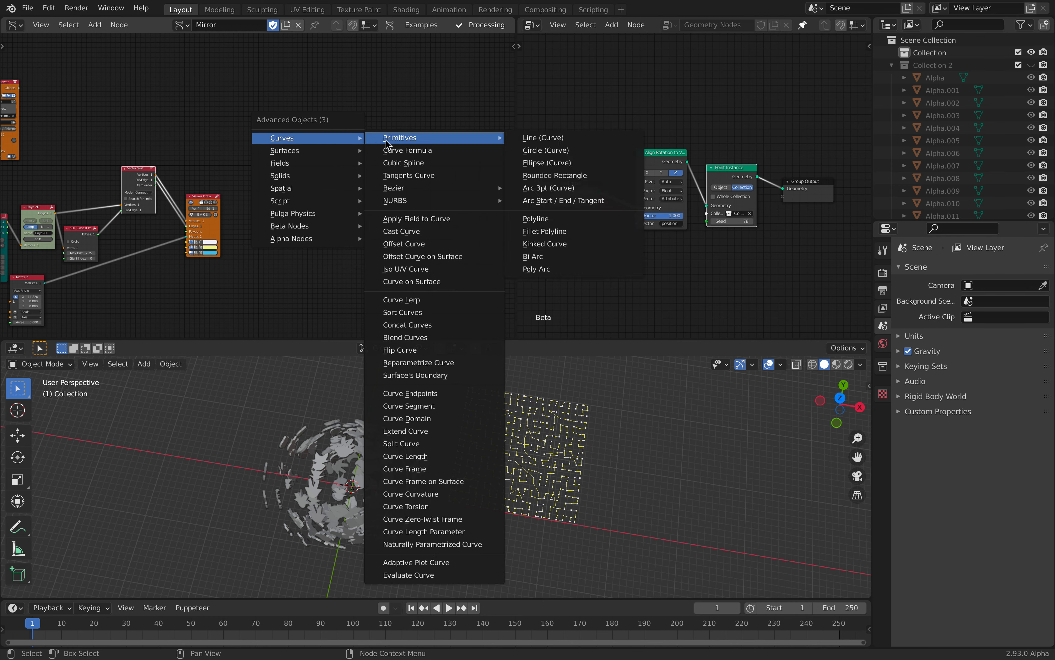
left_click(534, 163)
left_click(346, 156)
scroll(358, 161, "up", 5)
middle_click_drag(370, 171, 257, 192)
scroll(255, 192, "up", 10)
mouse_move(225, 113)
left_mouse_down()
mouse_move(284, 81)
mouse_move(237, 115)
left_mouse_up()
middle_click_drag(278, 133, 259, 152)
- Add a Polyline node and place it directly below the Ellipse (Curve) node
key("alt+space")
type("polyli")
key("Down")
key("Down")
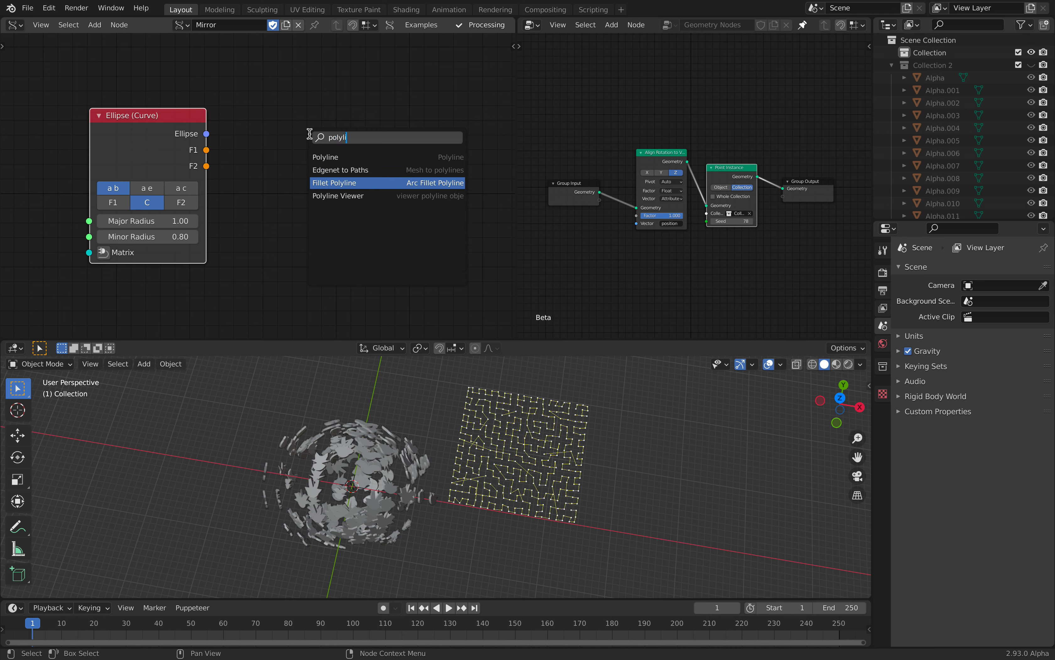
key("Up")
key("Up")
key("Return")
left_click(275, 114)
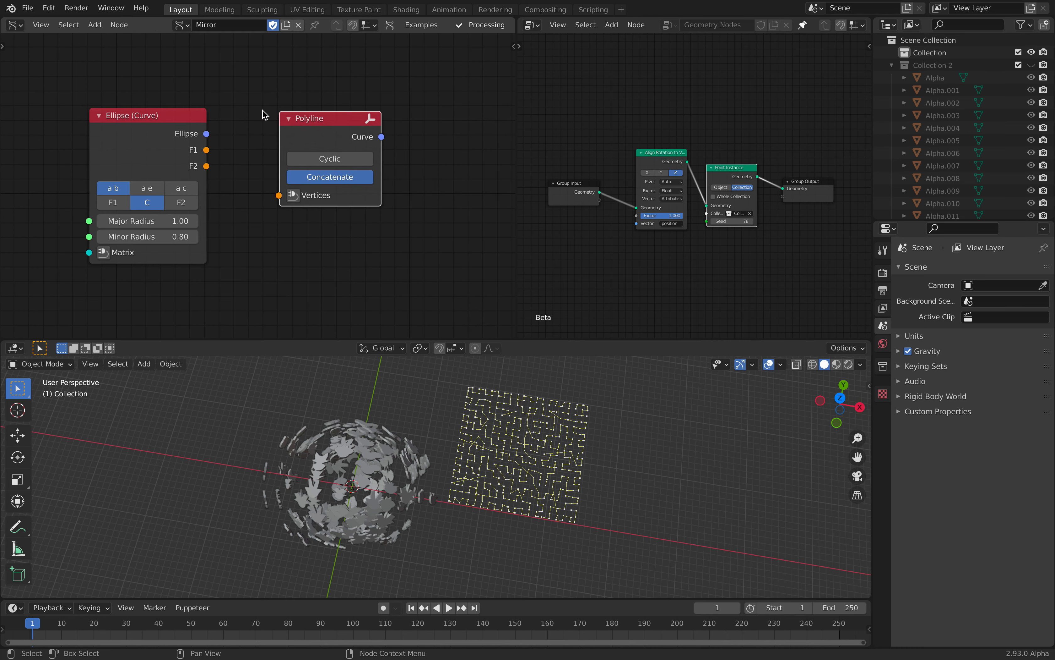
left_click_drag(330, 134, 165, 286)
middle_click_drag(183, 282, 186, 234)
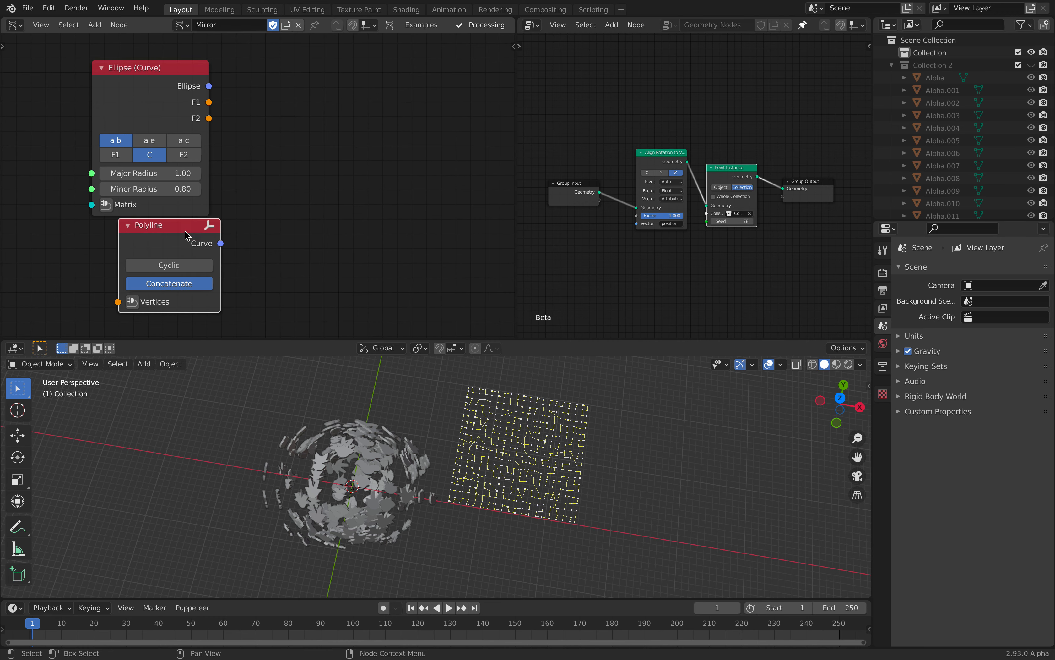
left_click_drag(186, 235, 166, 245)
- Add a Curve Viewer node beside the Ellipse (Curve) node and try to feed it the Polyline's Curve output
key("shift+a")
left_click(292, 142)
type("curv")
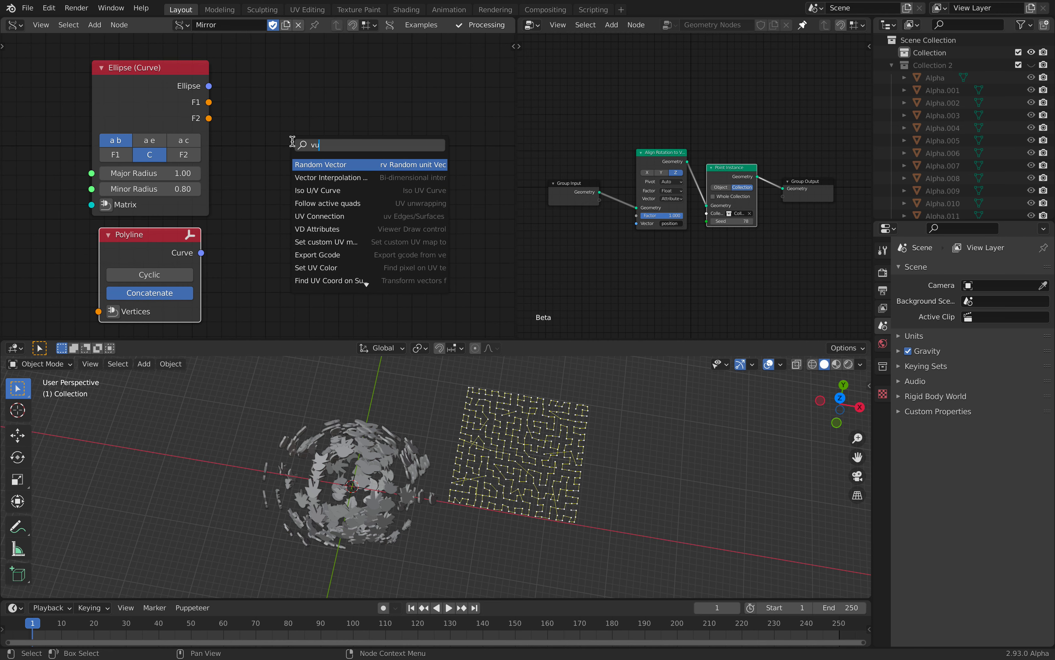
type("e vi")
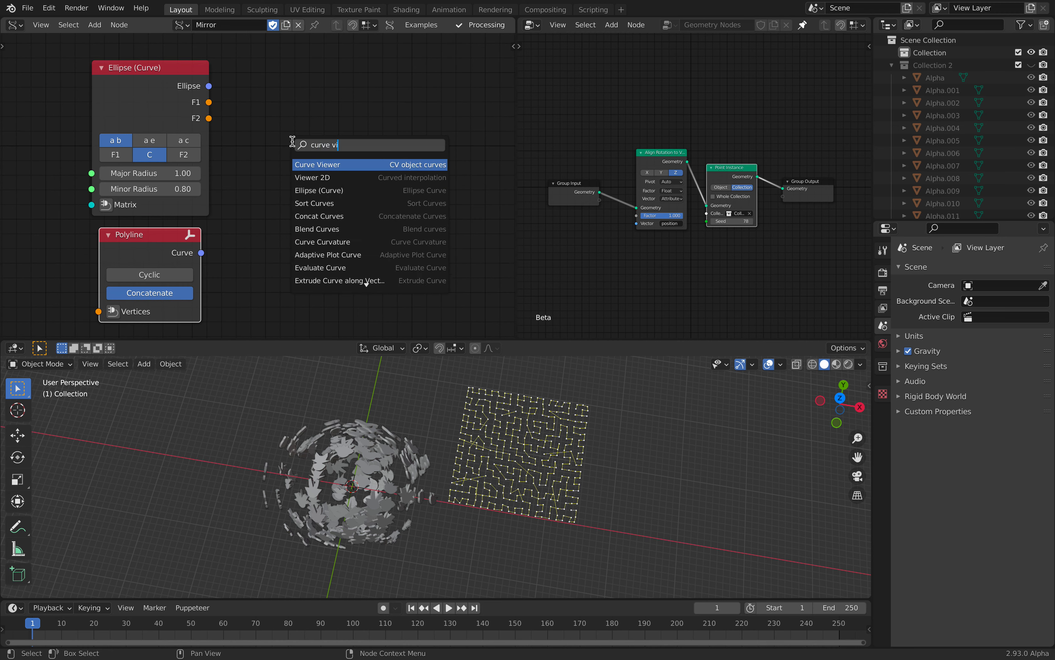
key("Return")
left_click(303, 56)
scroll(299, 67, "down", 2)
middle_click_drag(341, 120, 293, 120)
left_click_drag(285, 81, 270, 79)
scroll(279, 85, "up", 1)
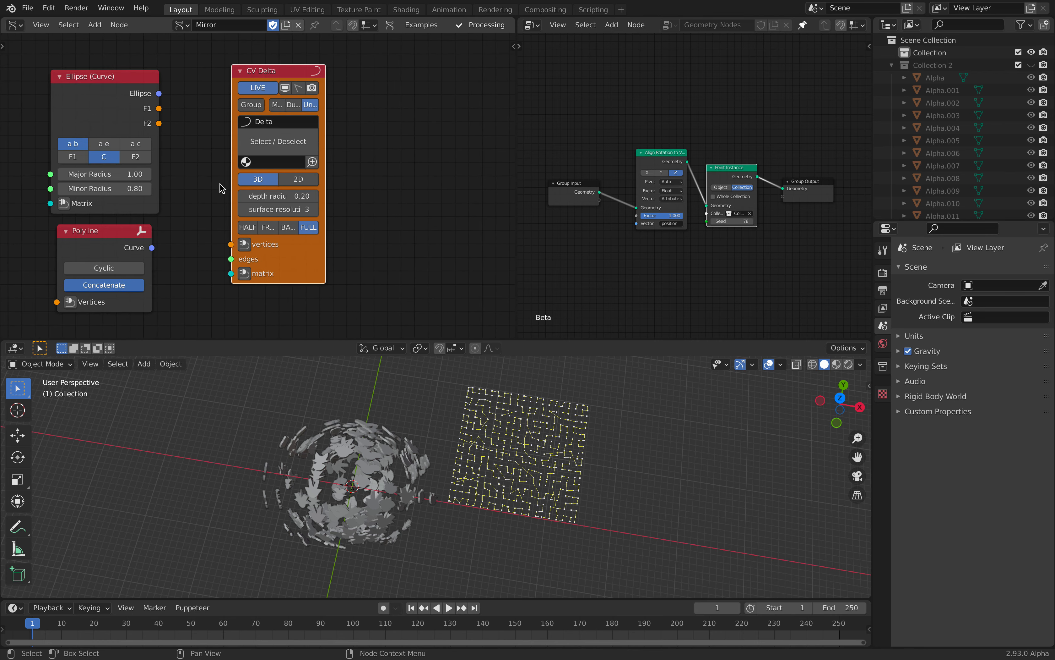
left_click_drag(152, 248, 209, 261)
- Replace the Curve Viewer with an Evaluate Curve node and connect the Ellipse output to its Curve input
key("shift+a")
mouse_move(305, 185)
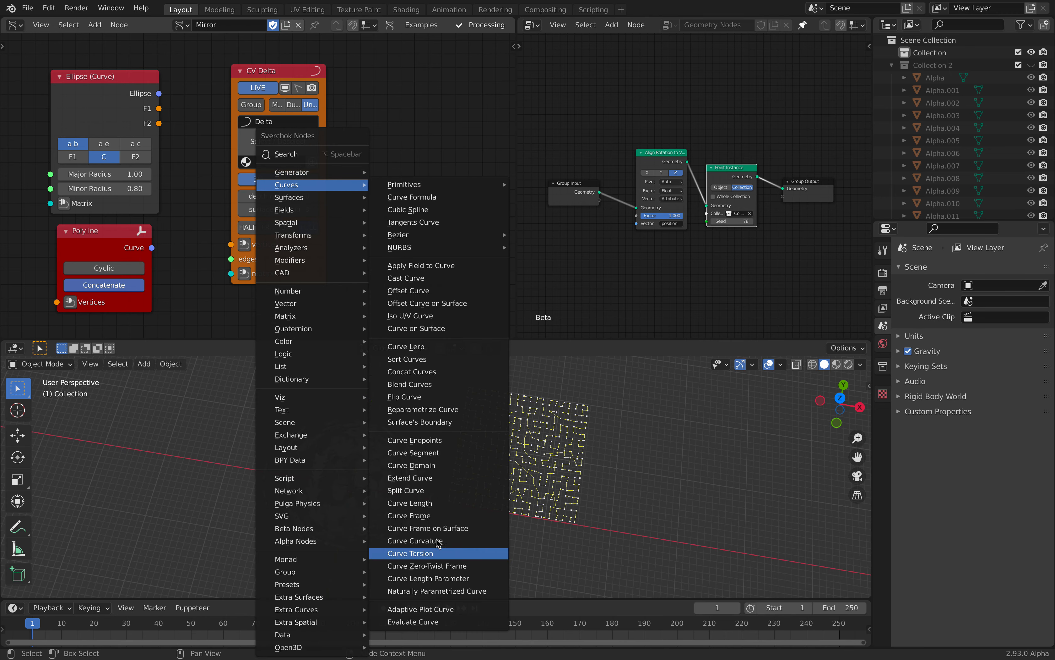
left_click(424, 622)
left_click(350, 72)
left_click(285, 75)
key("x")
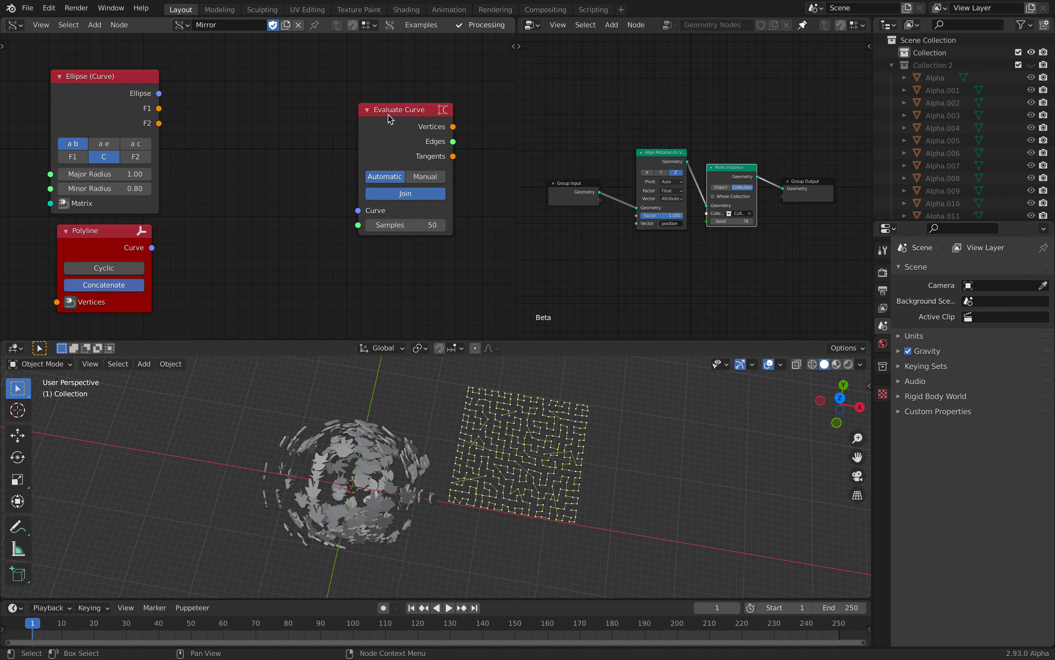
left_click_drag(387, 112, 262, 97)
left_click_drag(159, 93, 233, 194)
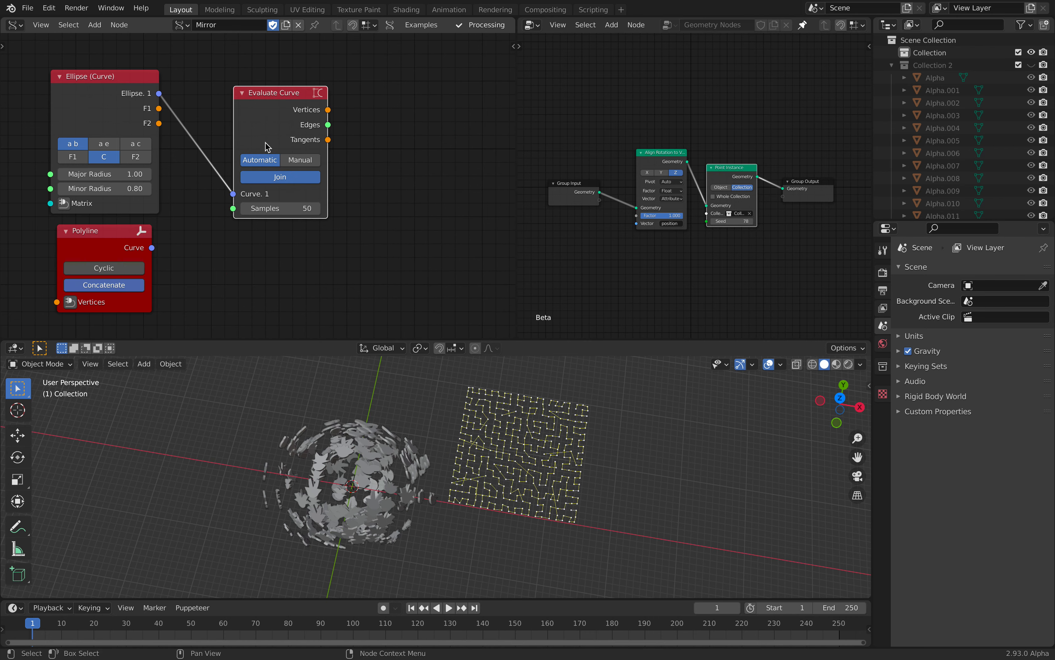
left_click_drag(285, 122, 264, 100)
- Add a Mesh Viewer node and connect Evaluate Curve's Vertices and Edges outputs to its vertices and edges inputs
key("shift+a")
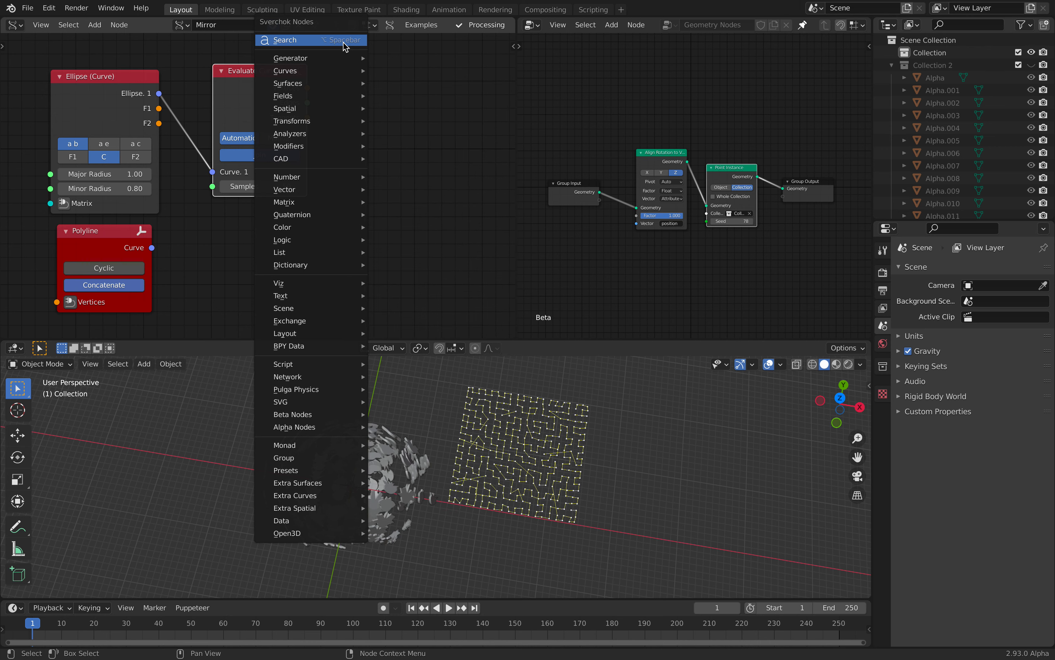
left_click(343, 40)
type("mesh vi")
key("Return")
left_click(344, 43)
left_click_drag(308, 88, 343, 196)
left_click_drag(365, 200, 394, 157)
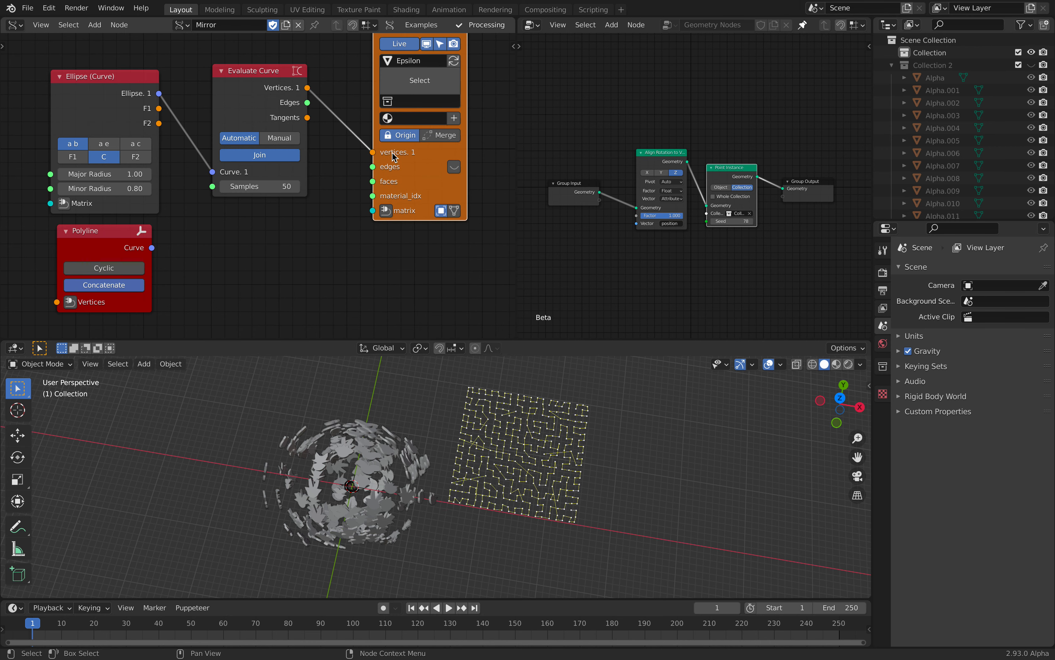
left_click_drag(307, 104, 369, 170)
scroll(422, 423, "down", 1)
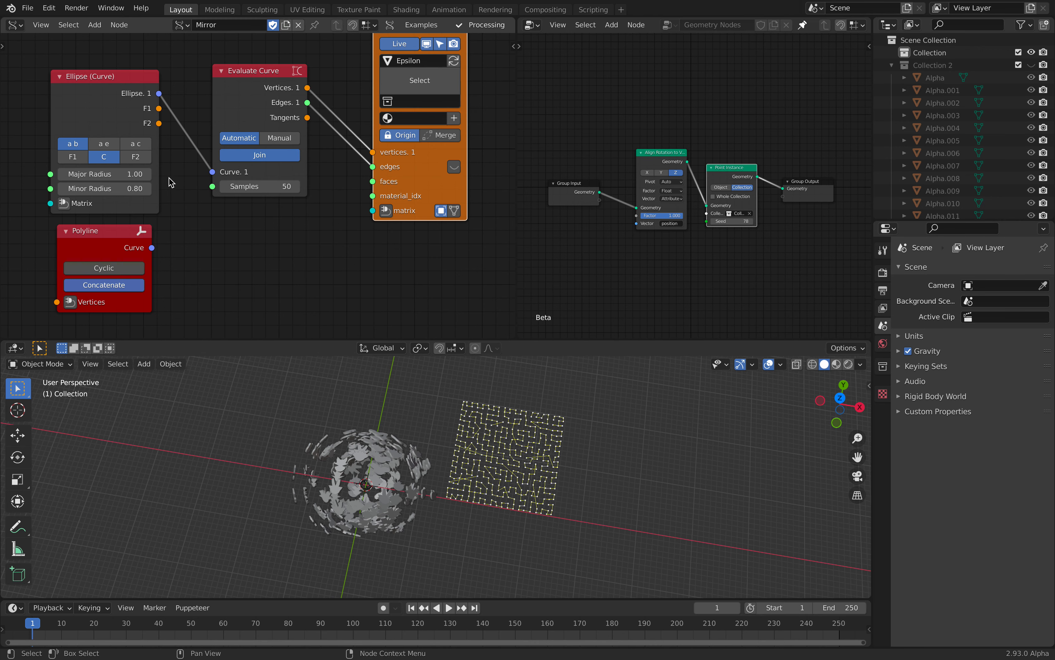